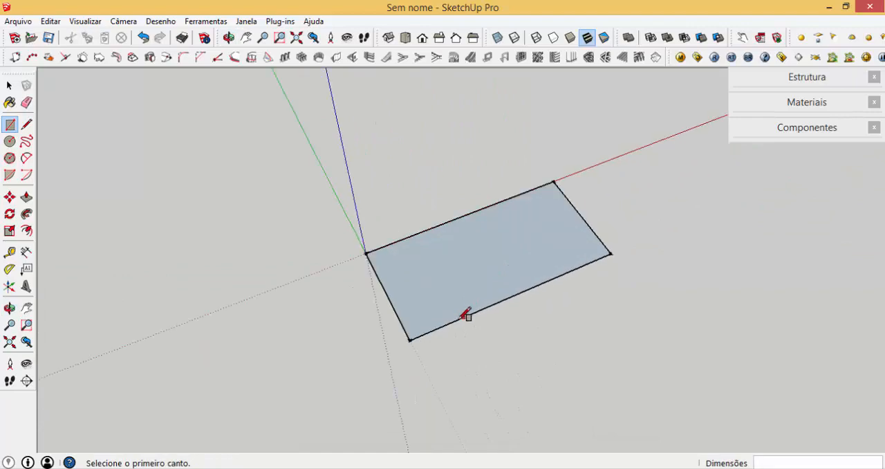
- Offset the rectangle's front and side edges inward, excluding the back edge along the red axis
{"action": "key", "text": "space"}
{"action": "left_click", "coordinate": [447, 293]}
{"action": "double_click", "coordinate": [446, 290]}
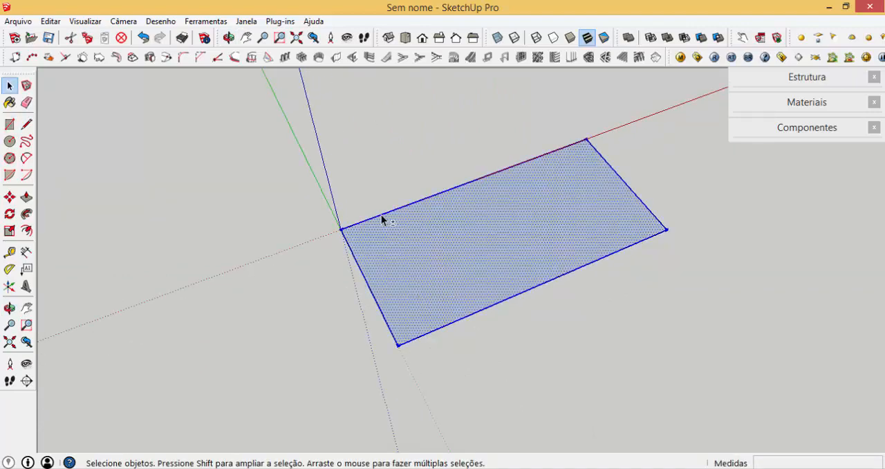
{"action": "left_click", "coordinate": [411, 259], "text": "shift"}
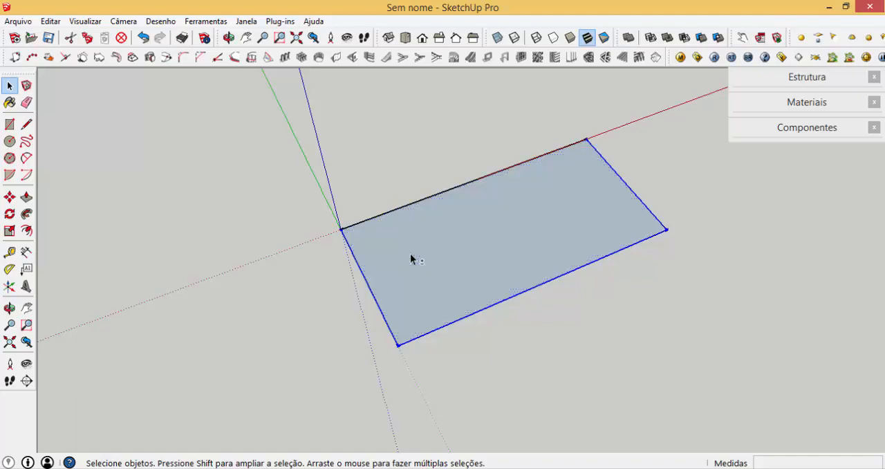
{"action": "key", "text": "f"}
{"action": "left_click", "coordinate": [376, 263]}
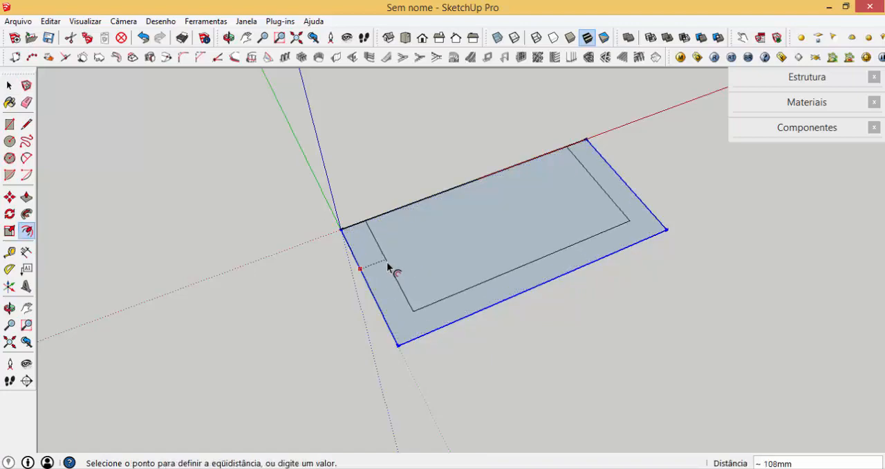
{"action": "left_click", "coordinate": [386, 261]}
{"action": "key", "text": "space"}
{"action": "scroll", "coordinate": [355, 225], "scroll_direction": "up", "scroll_amount": 2}
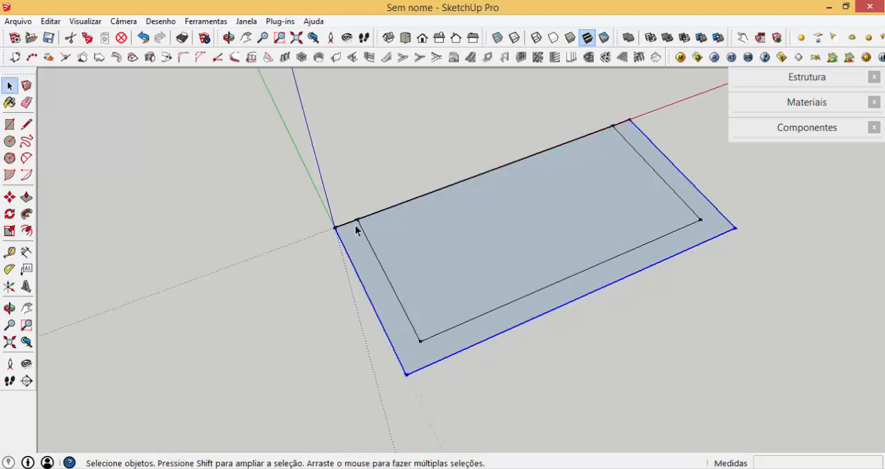
- Delete the leftover outer edges around the offset outline, keeping only the inner rectangle as the base
{"action": "key", "text": "Escape"}
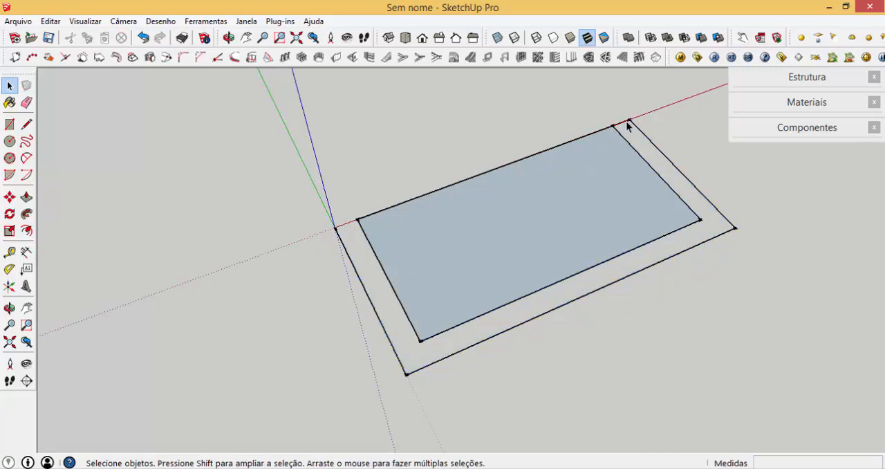
{"action": "left_click", "coordinate": [627, 123]}
{"action": "key", "text": "Delete"}
{"action": "triple_click", "coordinate": [724, 221]}
{"action": "key", "text": "Delete"}
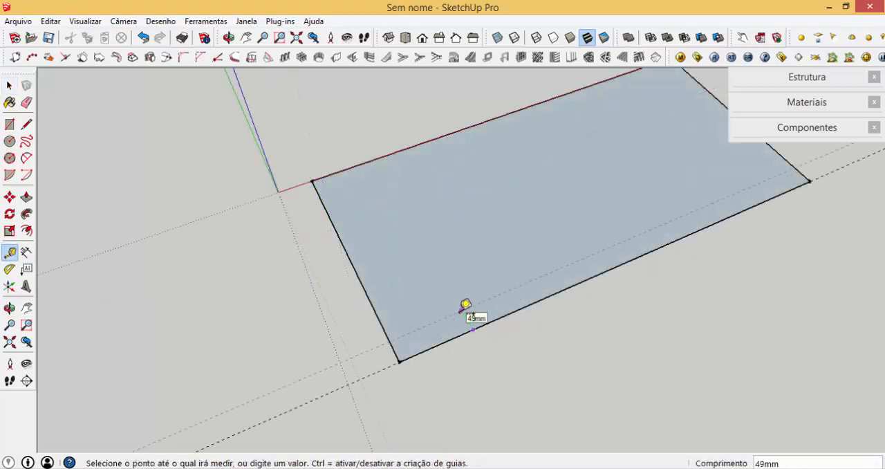
- Place a guide 15 mm inside the base's front edge and draw a 15 x 1040 mm rectangle along that edge
{"action": "type", "text": "5"}
{"action": "key", "text": "Return"}
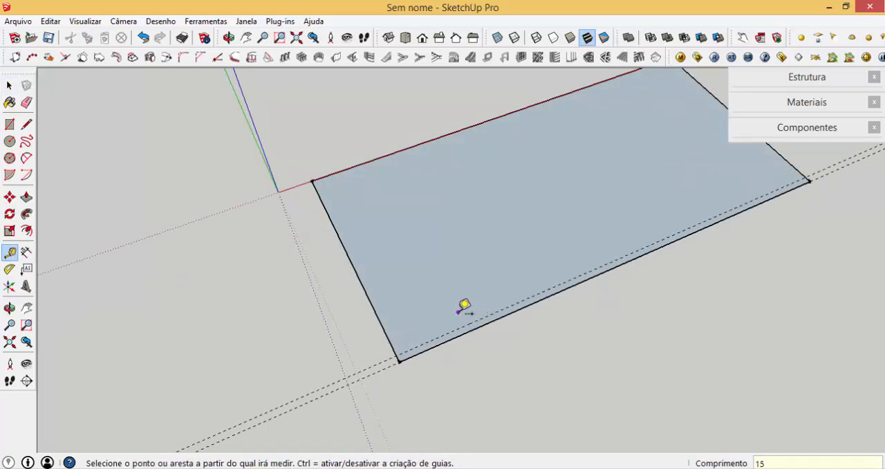
{"action": "key", "text": "r"}
{"action": "left_click", "coordinate": [397, 355]}
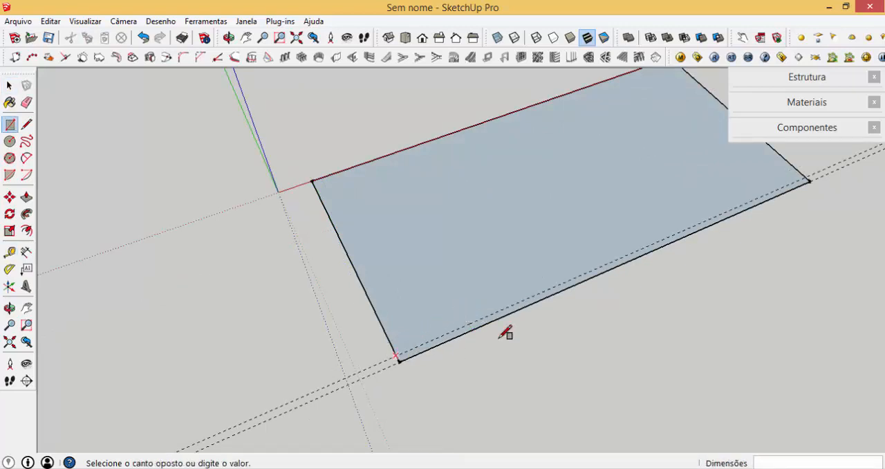
{"action": "left_click", "coordinate": [810, 181]}
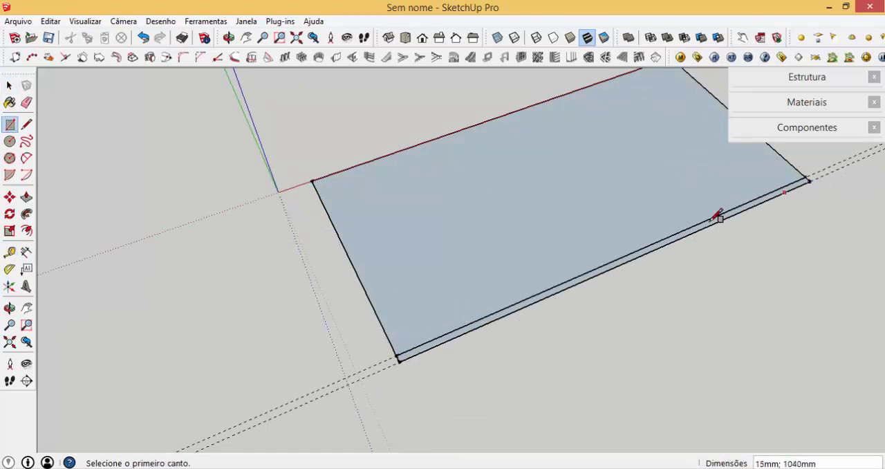
- Push/Pull the narrow front strip up 100 mm to form the front board
{"action": "key", "text": "p"}
{"action": "left_click", "coordinate": [442, 352]}
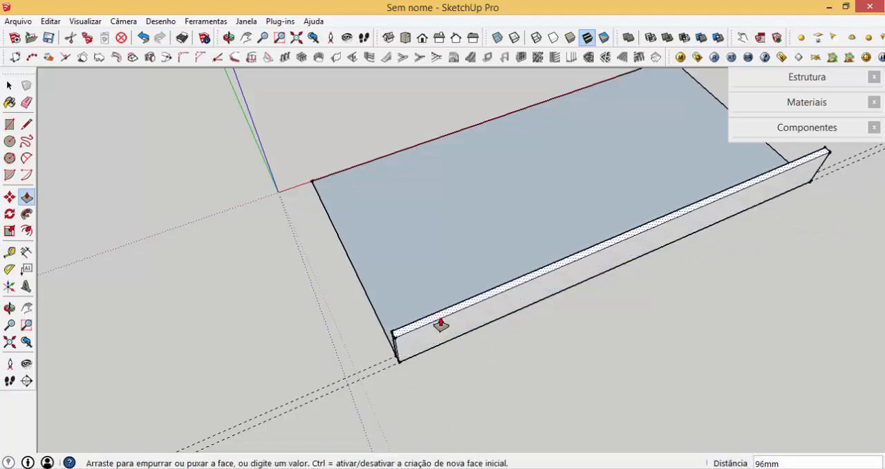
{"action": "left_click", "coordinate": [440, 325]}
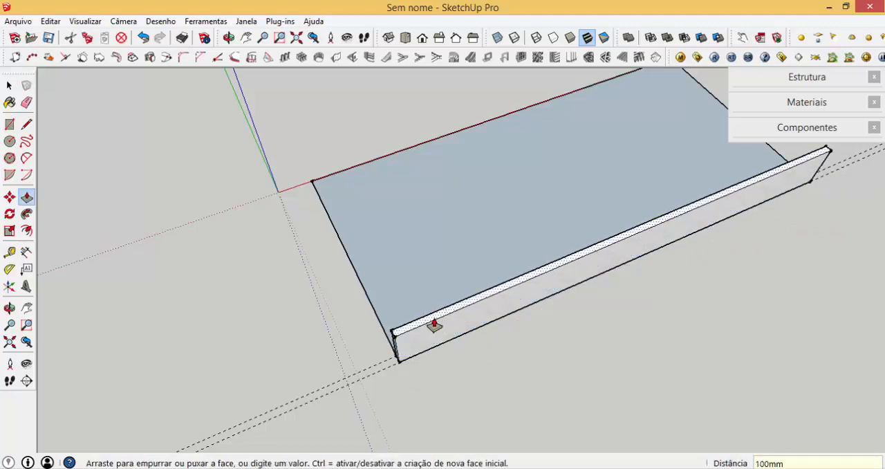
- Group the front board and copy it to the back edge of the base
{"action": "middle_click_drag", "start_coordinate": [512, 326], "coordinate": [477, 336]}
{"action": "key", "text": "space"}
{"action": "double_click", "coordinate": [475, 337]}
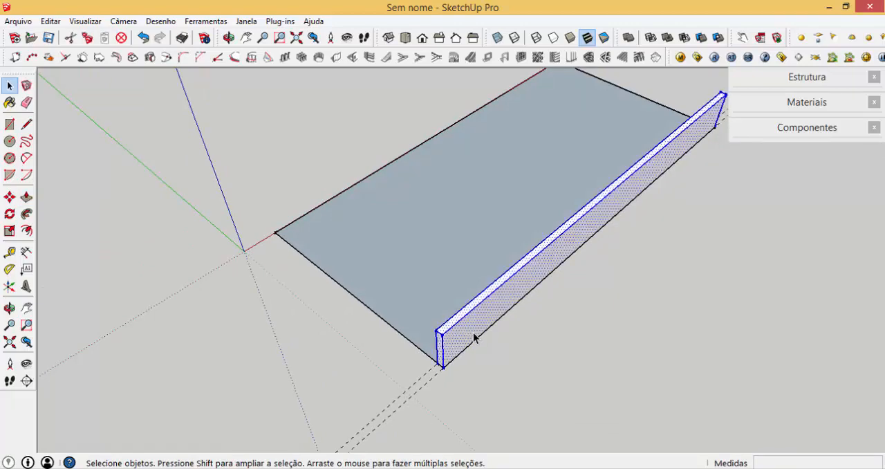
{"action": "key", "text": "ctrl+g"}
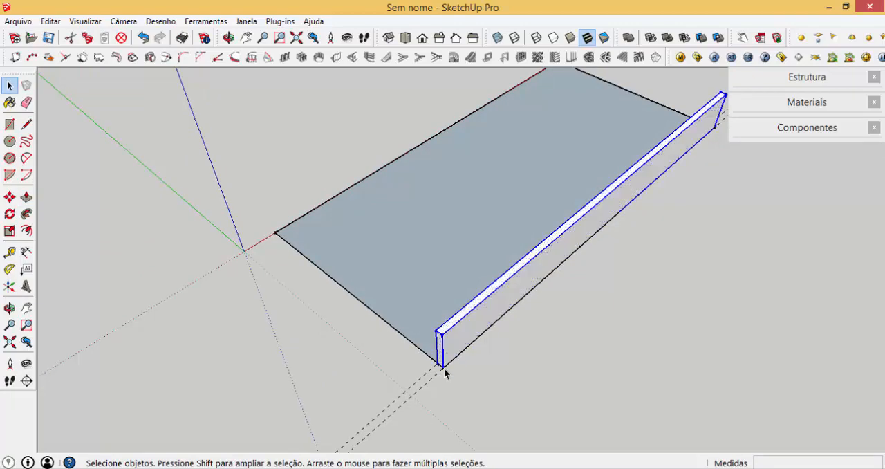
{"action": "key", "text": "m"}
{"action": "scroll", "coordinate": [442, 367], "scroll_direction": "up", "scroll_amount": 3}
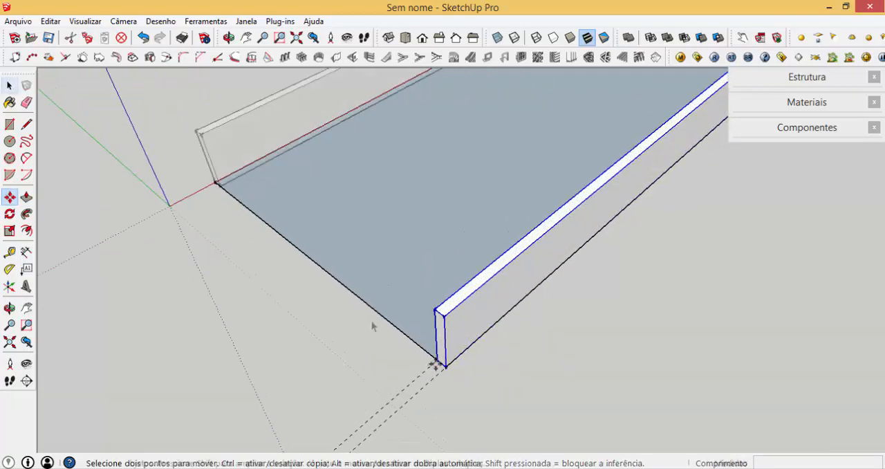
- Place a guide 15 mm inside the base's side edge near the origin and draw a strip rectangle between the two long boards
{"action": "key", "text": "t"}
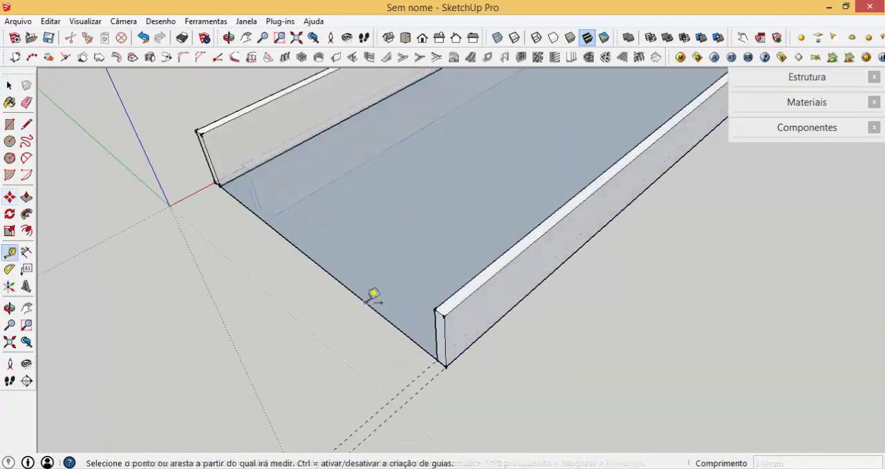
{"action": "double_click", "coordinate": [366, 302]}
{"action": "left_click", "coordinate": [366, 302]}
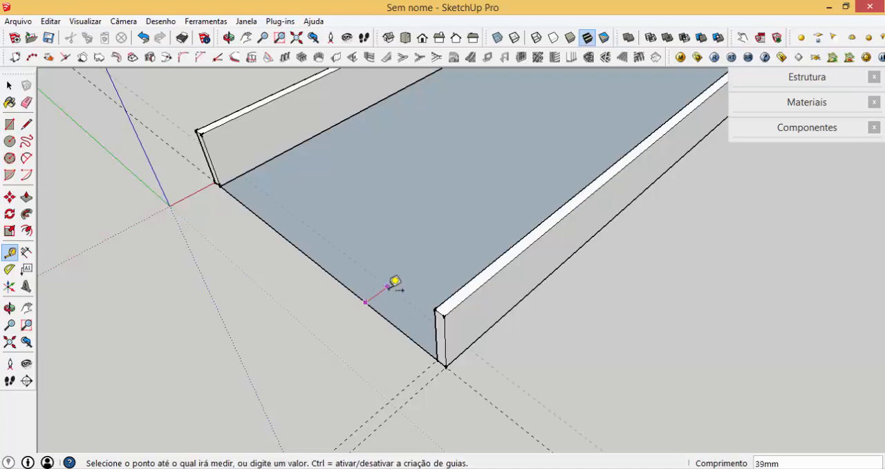
{"action": "key", "text": "Return"}
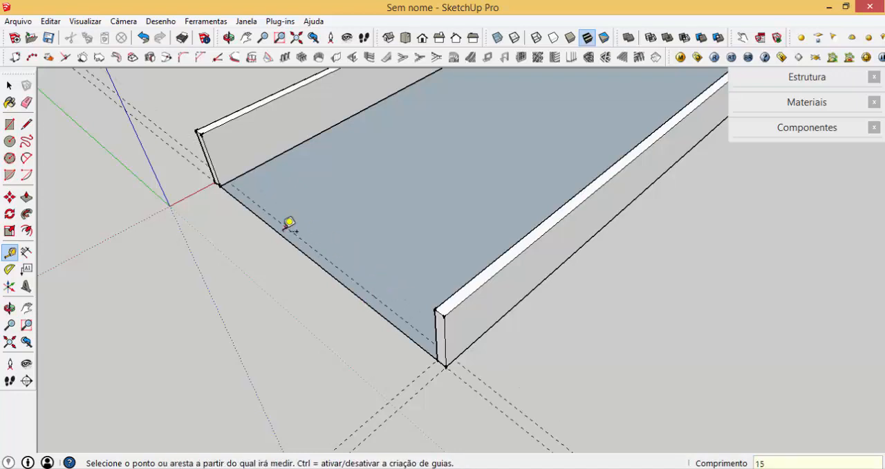
{"action": "key", "text": "r"}
{"action": "left_click", "coordinate": [230, 178]}
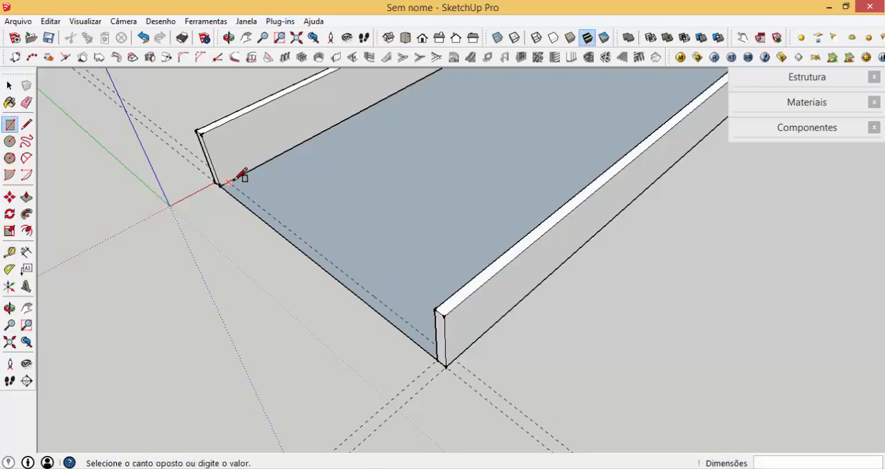
{"action": "left_click", "coordinate": [437, 354]}
- Push/Pull the side strip up 100 mm and group it as an end board
{"action": "key", "text": "p"}
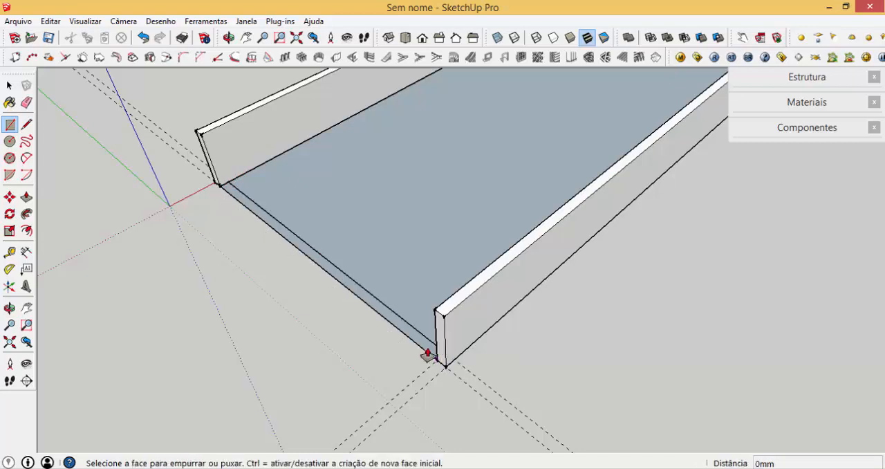
{"action": "left_click", "coordinate": [421, 340]}
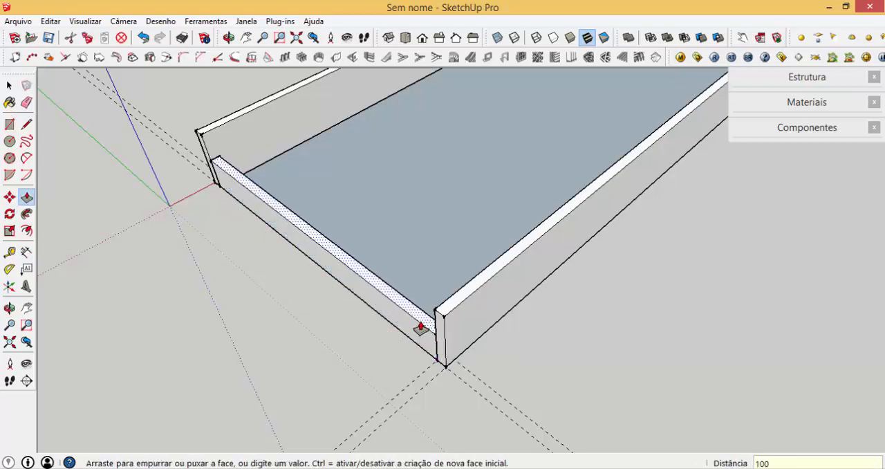
{"action": "key", "text": "Return"}
{"action": "key", "text": "space"}
{"action": "left_click", "coordinate": [420, 325]}
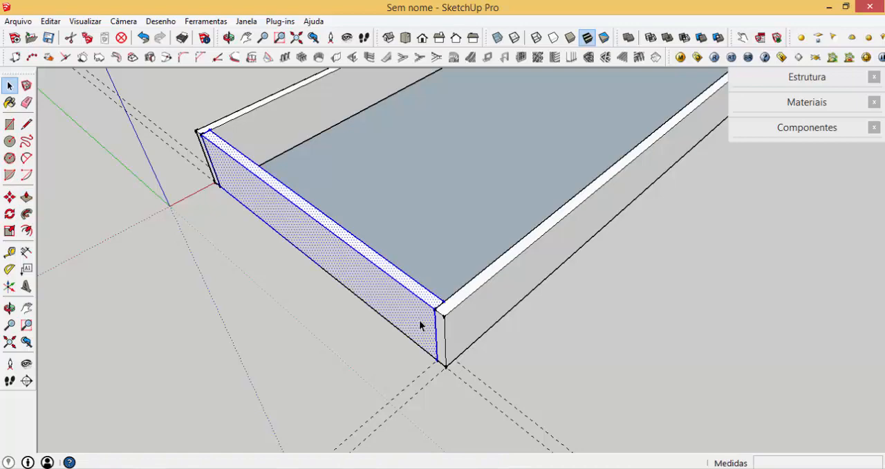
{"action": "key", "text": "ctrl+g"}
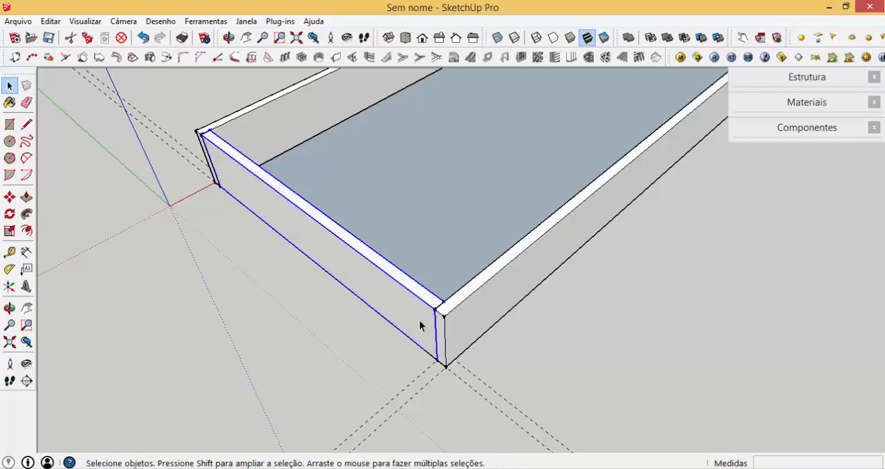
- Copy the end board 1025 mm along the red axis to the opposite end of the frame
{"action": "key", "text": "m"}
{"action": "left_click", "coordinate": [442, 297]}
{"action": "scroll", "coordinate": [288, 389], "scroll_direction": "down", "scroll_amount": 3}
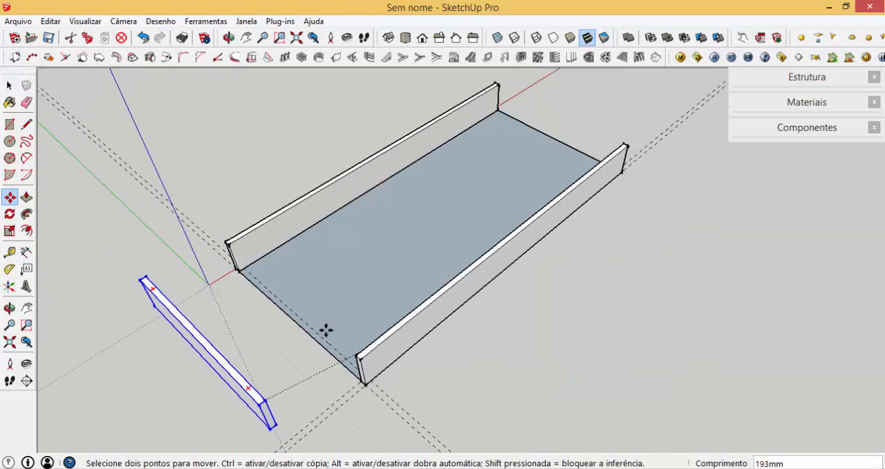
{"action": "key", "text": "ctrl"}
{"action": "scroll", "coordinate": [630, 137], "scroll_direction": "up", "scroll_amount": 4}
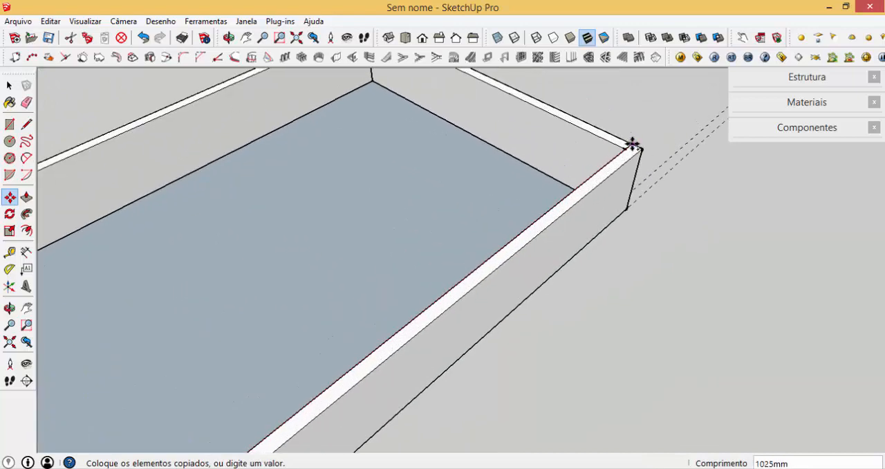
{"action": "left_click", "coordinate": [632, 143]}
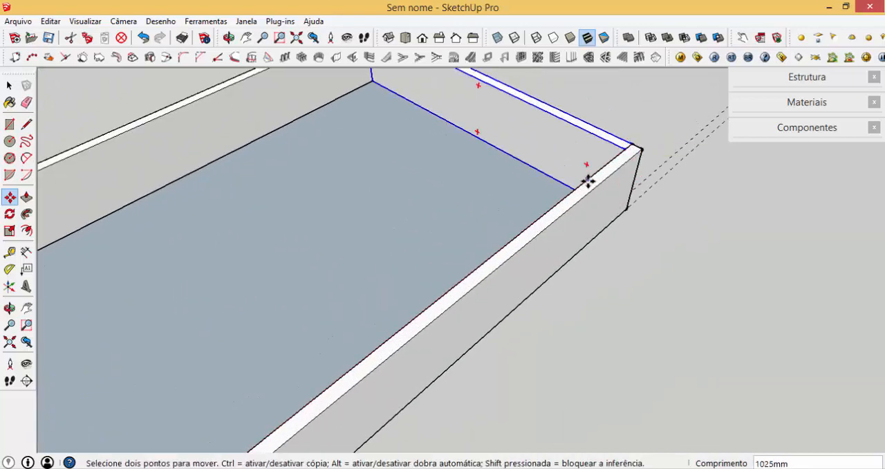
- Divide the copy distance by 3 to add evenly spaced cross boards between the two ends
{"action": "type", "text": "/3"}
{"action": "key", "text": "Return"}
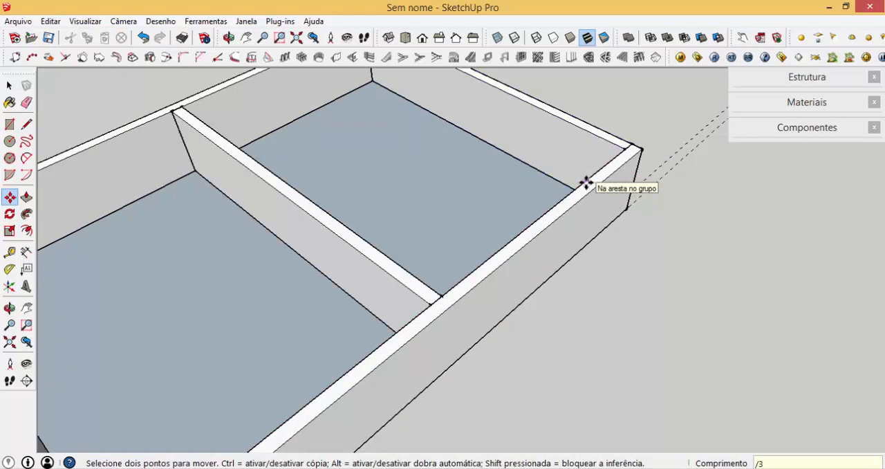
- Turn all the frame boards, without the base panel, into a component named RODAPÉ, and delete all guides
{"action": "scroll", "coordinate": [593, 196], "scroll_direction": "down", "scroll_amount": 3}
{"action": "middle_click_drag", "start_coordinate": [496, 333], "coordinate": [471, 293]}
{"action": "scroll", "coordinate": [417, 268], "scroll_direction": "down", "scroll_amount": 2}
{"action": "key", "text": "space"}
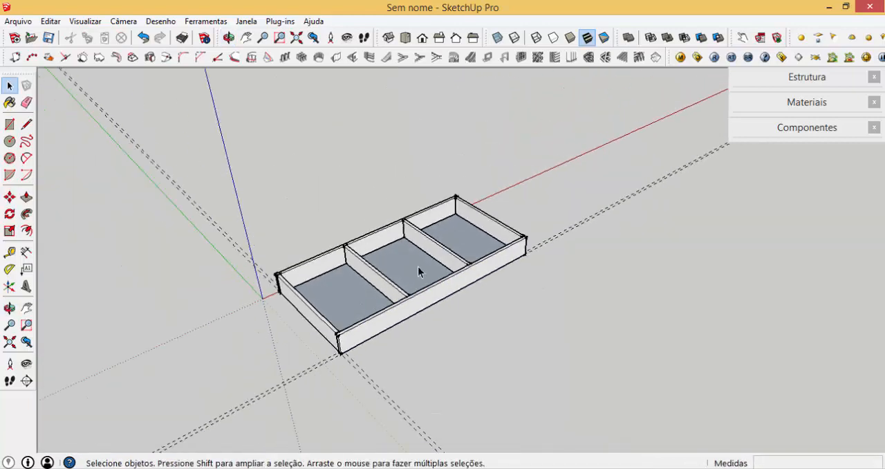
{"action": "left_click_drag", "start_coordinate": [655, 349], "coordinate": [686, 385]}
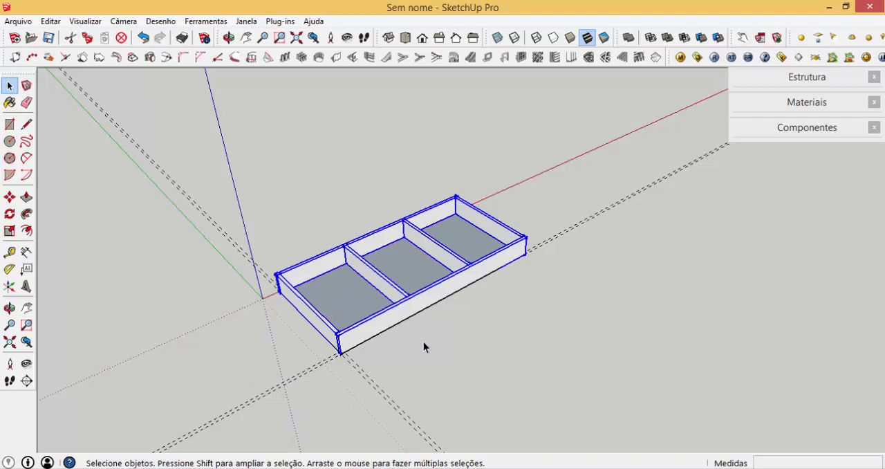
{"action": "type", "text": "g"}
{"action": "type", "text": "RODAPÉ"}
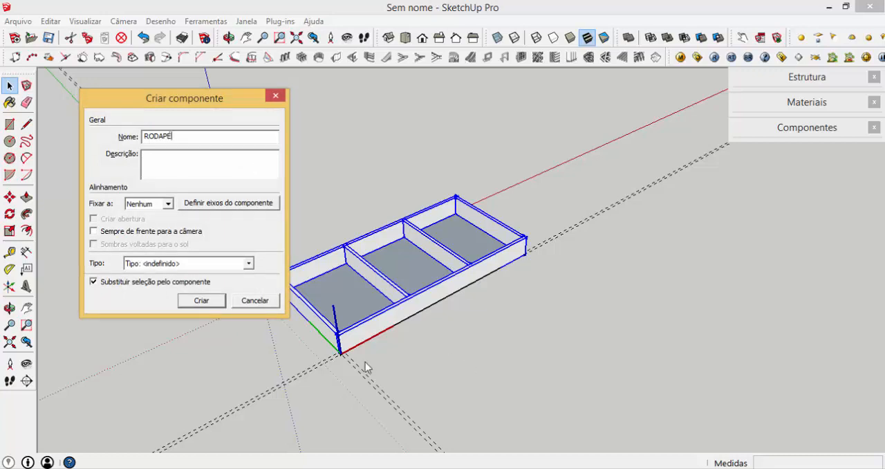
{"action": "left_click", "coordinate": [201, 300]}
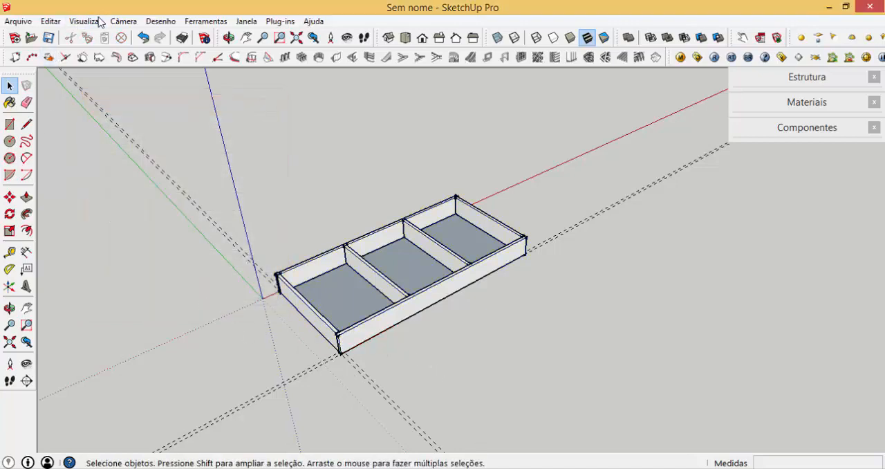
{"action": "left_click", "coordinate": [54, 24]}
{"action": "left_click", "coordinate": [105, 144]}
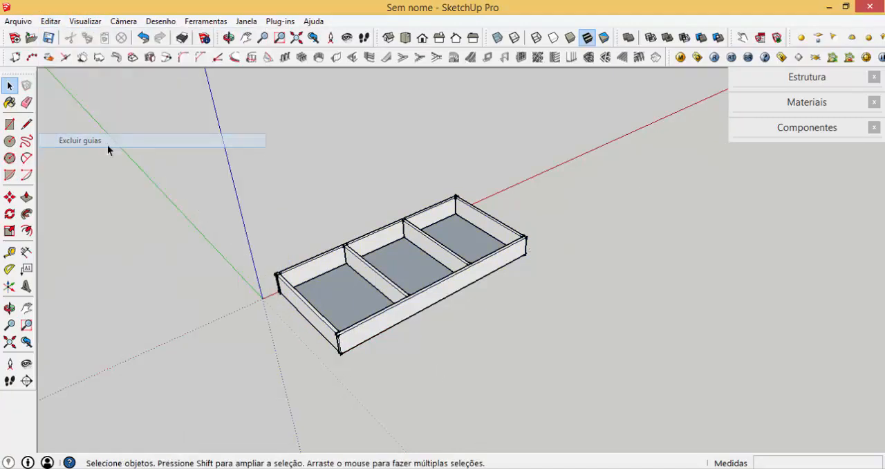
- Move the base panel up 100 mm along the blue axis onto the top of the frame
{"action": "left_click", "coordinate": [366, 295]}
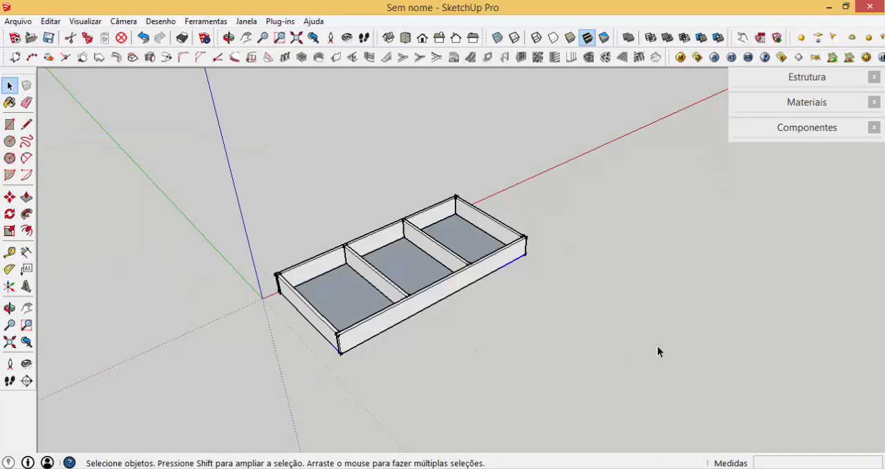
{"action": "type", "text": "m"}
{"action": "type", "text": "1"}
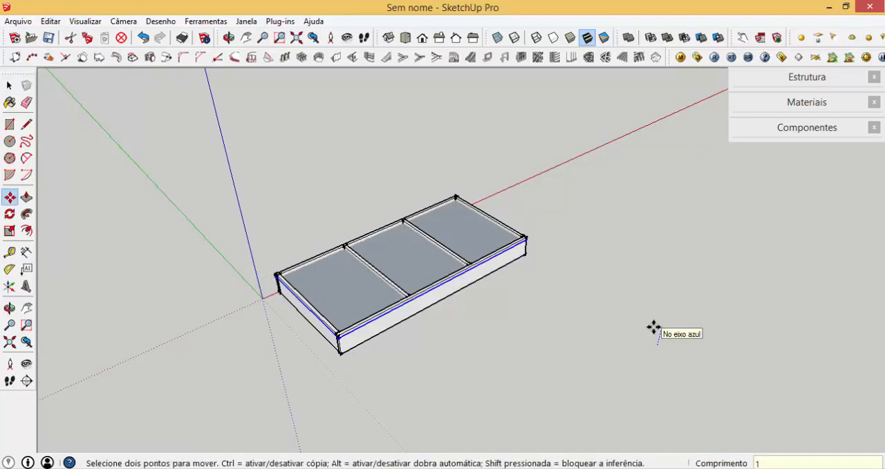
{"action": "type", "text": "00"}
{"action": "key", "text": "Return"}
{"action": "scroll", "coordinate": [351, 296], "scroll_direction": "up", "scroll_amount": 5}
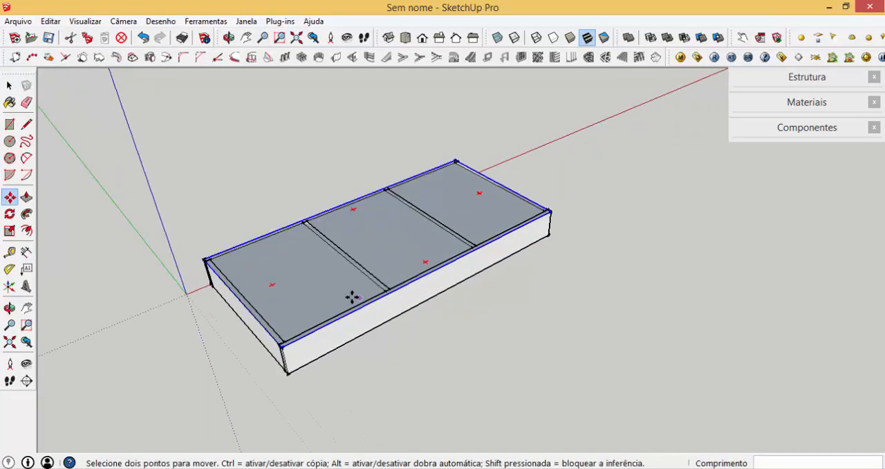
- Explode the base panel into loose geometry and extrude its face upward 25 mm
{"action": "key", "text": "space"}
{"action": "right_click", "coordinate": [333, 302]}
{"action": "left_click", "coordinate": [381, 184]}
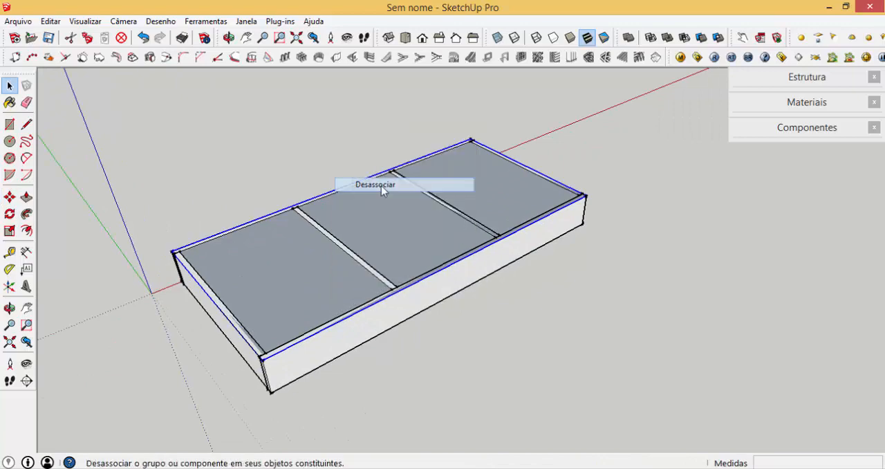
{"action": "key", "text": "p"}
{"action": "left_click_drag", "start_coordinate": [342, 236], "coordinate": [341, 227]}
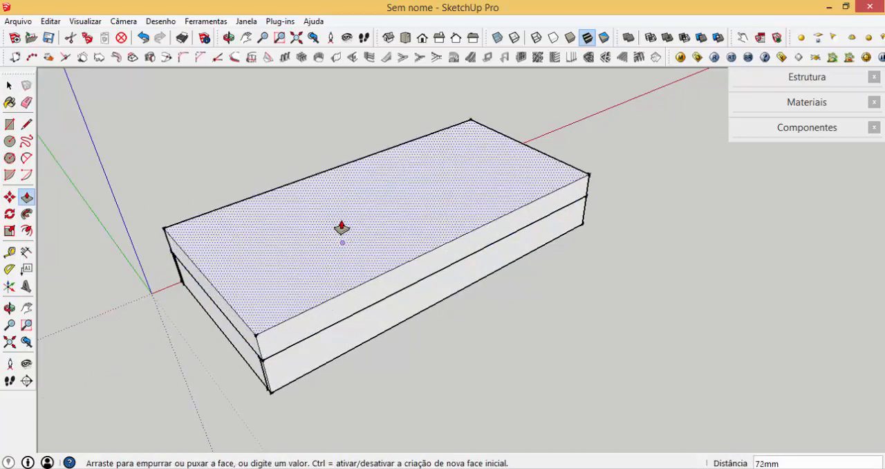
{"action": "type", "text": "25"}
{"action": "key", "text": "Return"}
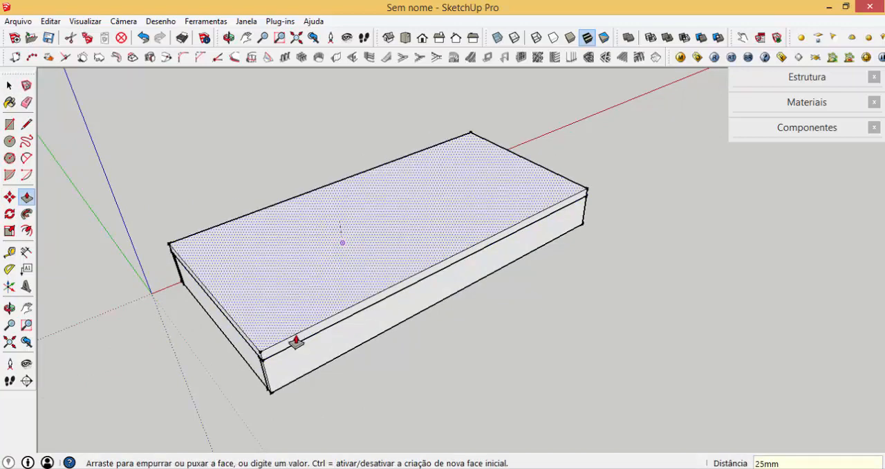
- Extend the base panel's front edge and both short ends outward by 80 mm each
{"action": "left_click_drag", "start_coordinate": [296, 342], "coordinate": [318, 355]}
{"action": "type", "text": "8"}
{"action": "key", "text": "Return"}
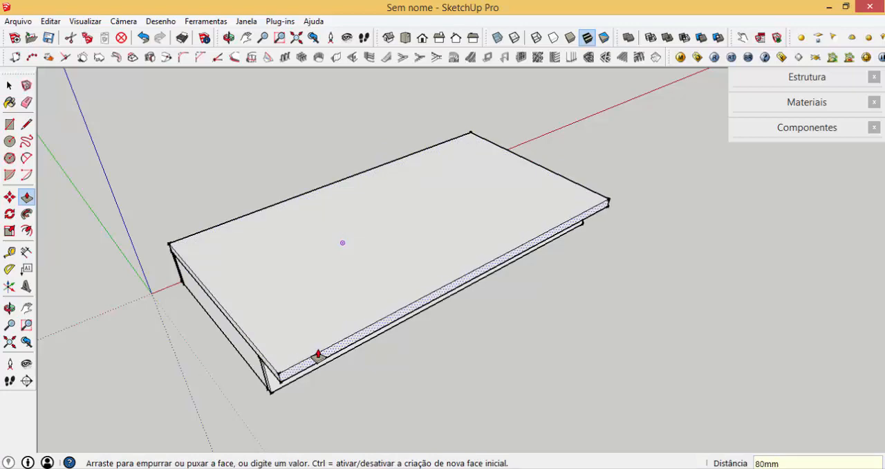
{"action": "left_click_drag", "start_coordinate": [266, 368], "coordinate": [244, 377]}
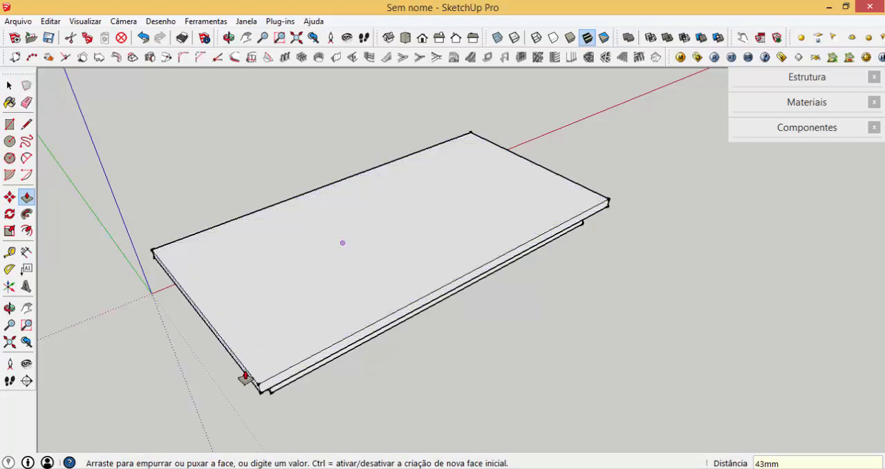
{"action": "type", "text": "80"}
{"action": "key", "text": "Return"}
{"action": "middle_click_drag", "start_coordinate": [558, 330], "coordinate": [582, 326]}
{"action": "left_click_drag", "start_coordinate": [587, 306], "coordinate": [627, 316]}
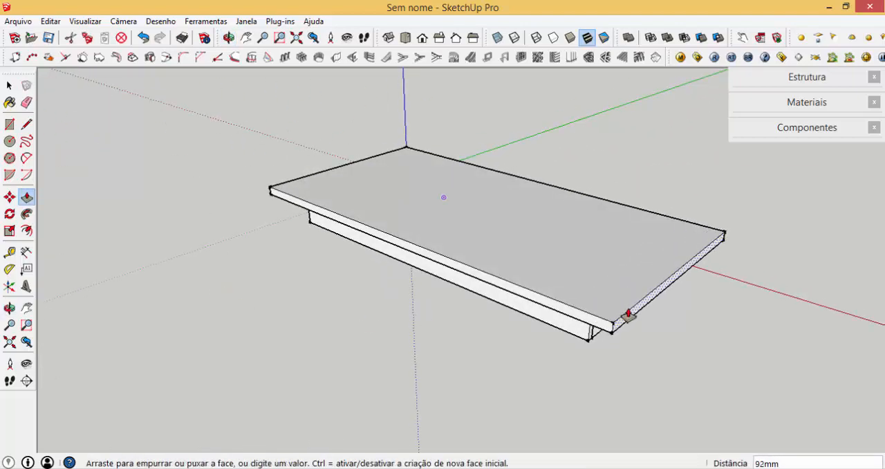
{"action": "key", "text": "Return"}
- Turn the whole enlarged base panel into a component with a name starting with BASE / TAMPO MADEIR
{"action": "key", "text": "space"}
{"action": "double_click", "coordinate": [573, 291]}
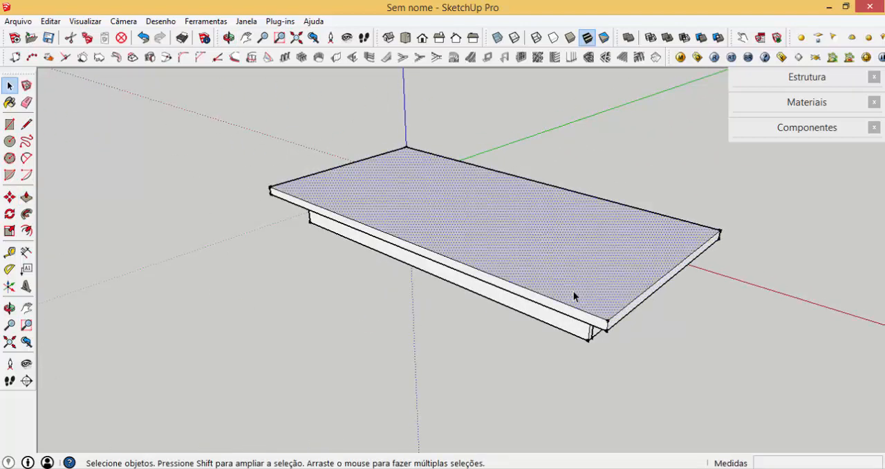
{"action": "type", "text": "gBASE / TAMPO MADEIRADA"}
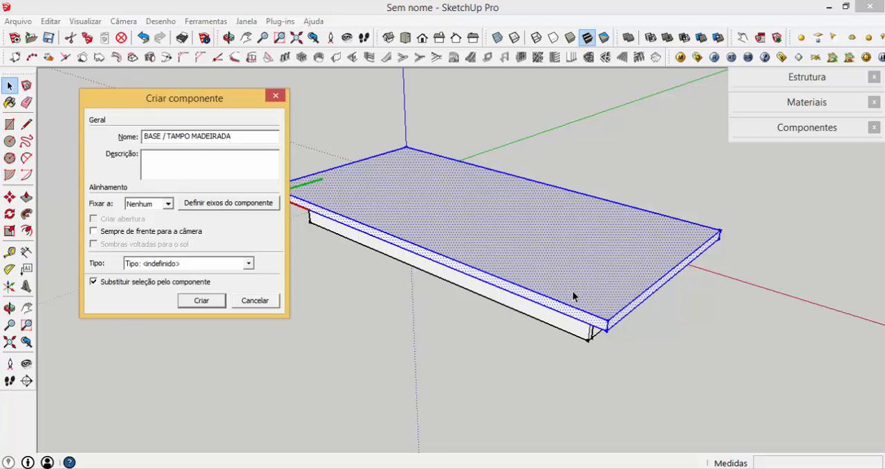
{"action": "key", "text": "Return"}
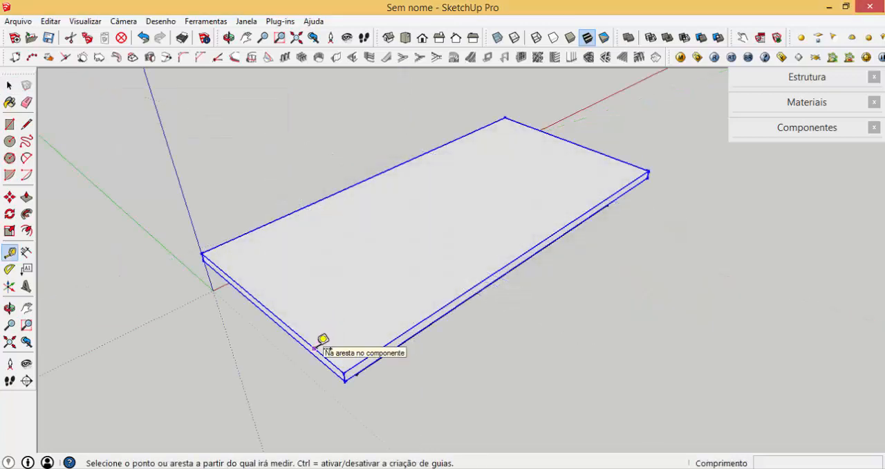
- Place a guide along the top edge of the base panel's end near the origin and another 25 mm inward from it
{"action": "left_click", "coordinate": [325, 344]}
{"action": "scroll", "coordinate": [359, 363], "scroll_direction": "up", "scroll_amount": 2}
{"action": "scroll", "coordinate": [371, 373], "scroll_direction": "up", "scroll_amount": 2}
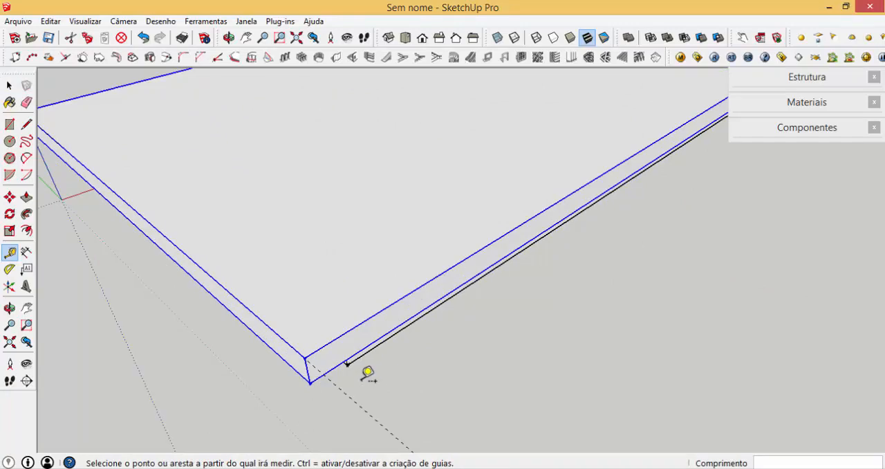
{"action": "scroll", "coordinate": [358, 377], "scroll_direction": "down", "scroll_amount": 2}
{"action": "left_click", "coordinate": [304, 348]}
{"action": "type", "text": "2"}
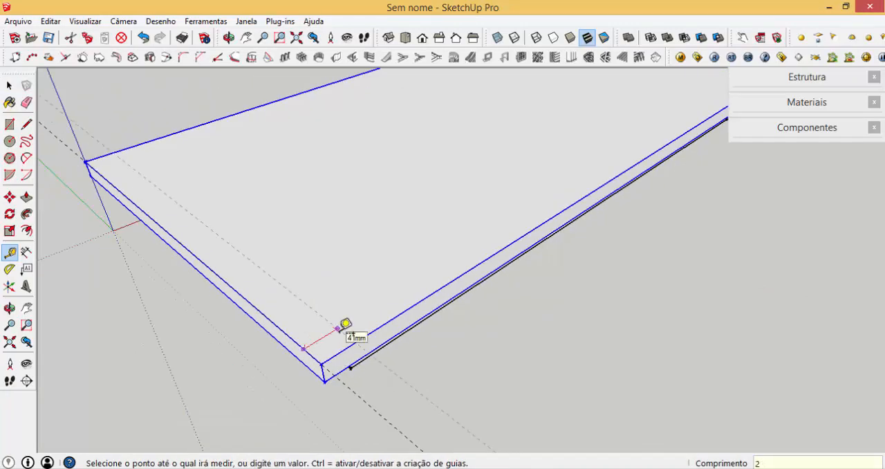
{"action": "type", "text": "5"}
{"action": "key", "text": "Return"}
- Draw a 25 by 600 mm rectangle between the panel's end edge and the inner guide, and extrude it upward 590 mm
{"action": "key", "text": "r"}
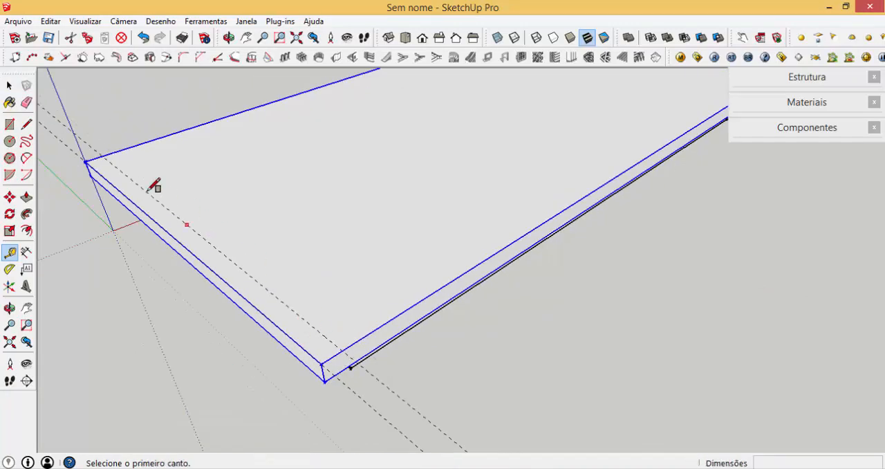
{"action": "left_click", "coordinate": [86, 162]}
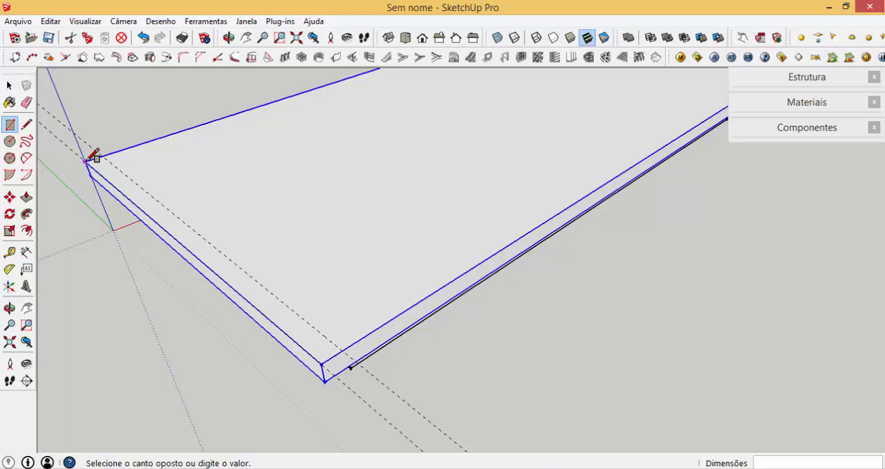
{"action": "left_click", "coordinate": [341, 350]}
{"action": "key", "text": "p"}
{"action": "left_click", "coordinate": [326, 353]}
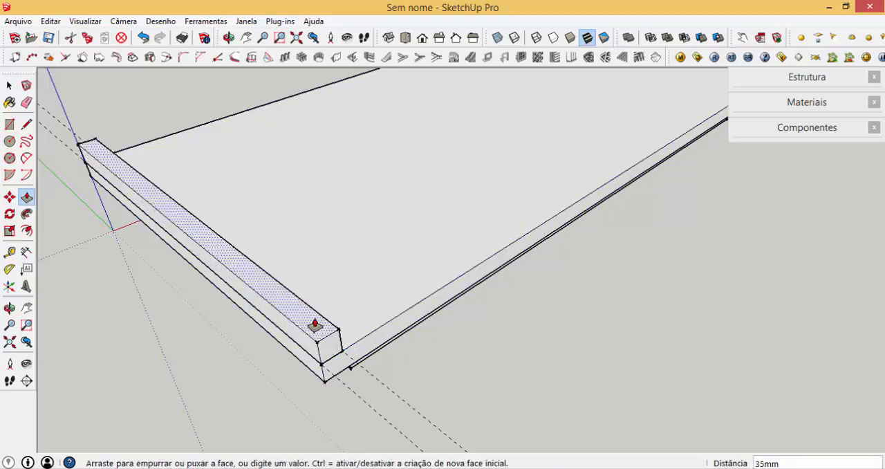
{"action": "type", "text": "590"}
{"action": "key", "text": "Return"}
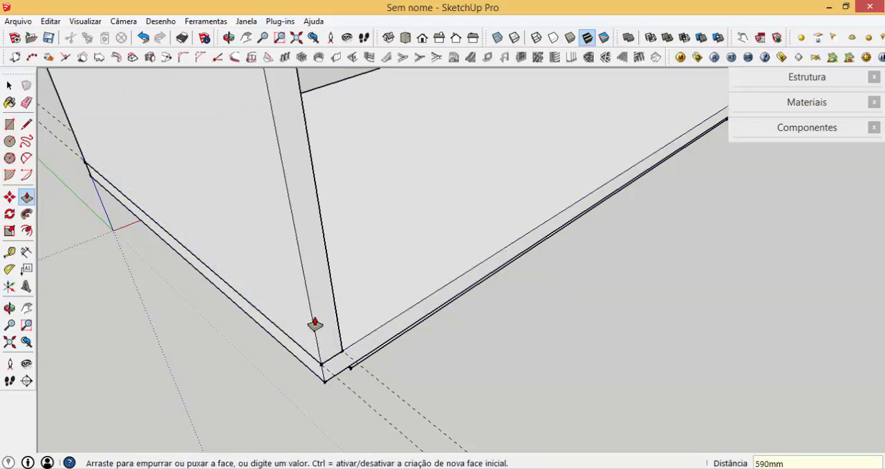
- Draw a 3 by 3 mm square at the lower outer corner of the side panel's front face
{"action": "scroll", "coordinate": [332, 349], "scroll_direction": "up", "scroll_amount": 3}
{"action": "key", "text": "r"}
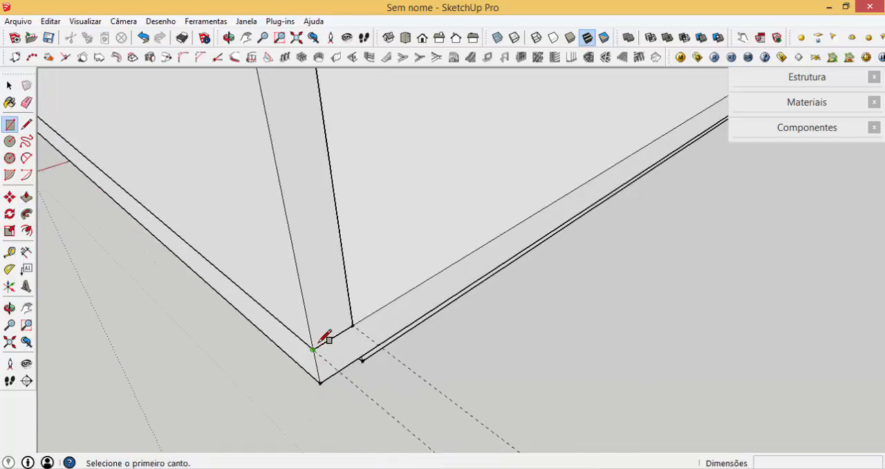
{"action": "left_click", "coordinate": [314, 349]}
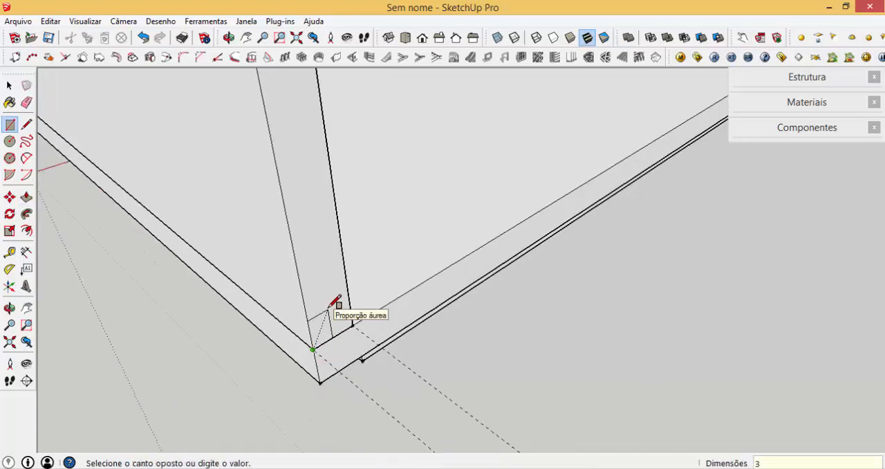
{"action": "type", "text": "3;3"}
{"action": "key", "text": "Return"}
{"action": "scroll", "coordinate": [341, 355], "scroll_direction": "up", "scroll_amount": 4}
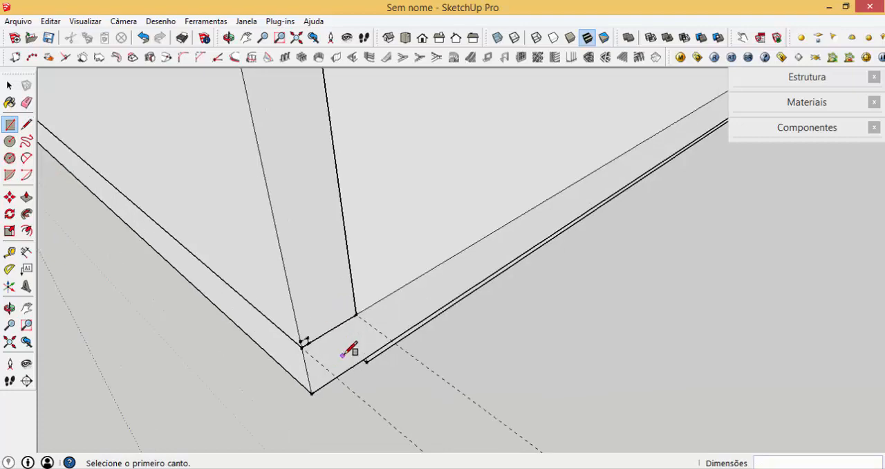
- Copy the 3 mm square up to the upper outer corner of the side panel's front face
{"action": "key", "text": "space"}
{"action": "scroll", "coordinate": [301, 341], "scroll_direction": "up", "scroll_amount": 2}
{"action": "double_click", "coordinate": [278, 337]}
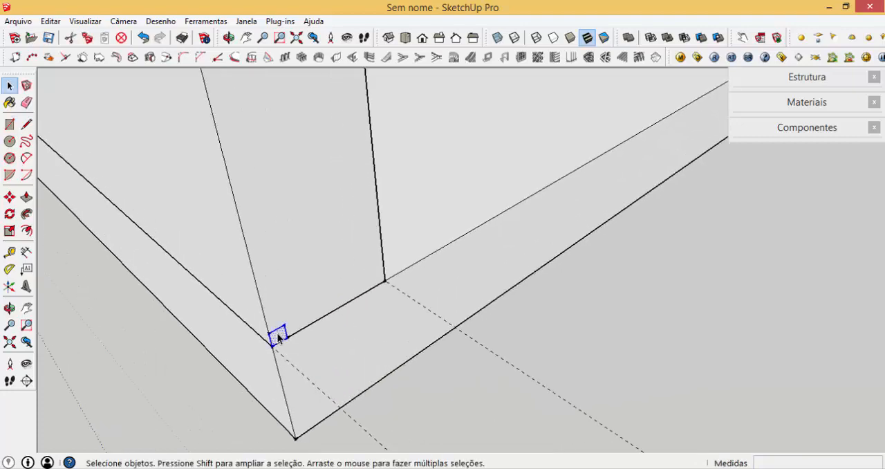
{"action": "key", "text": "m"}
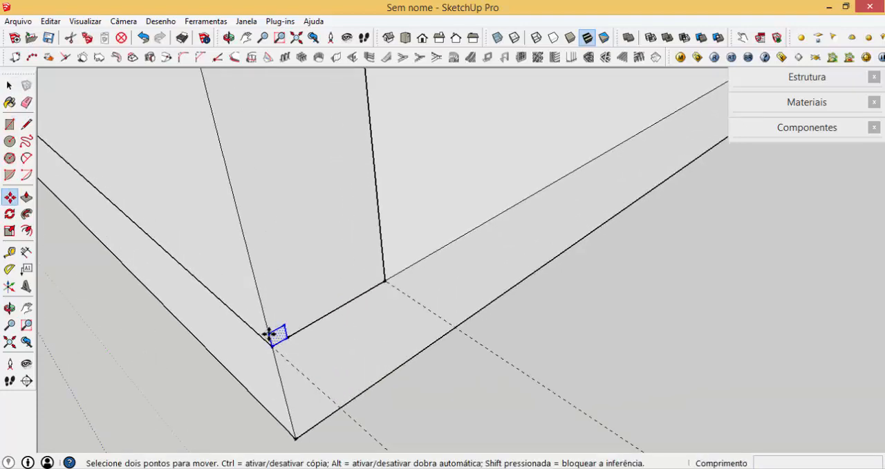
{"action": "left_click", "coordinate": [272, 345]}
{"action": "scroll", "coordinate": [397, 446], "scroll_direction": "down", "scroll_amount": 4}
{"action": "key", "text": "ctrl"}
{"action": "scroll", "coordinate": [336, 429], "scroll_direction": "down", "scroll_amount": 5}
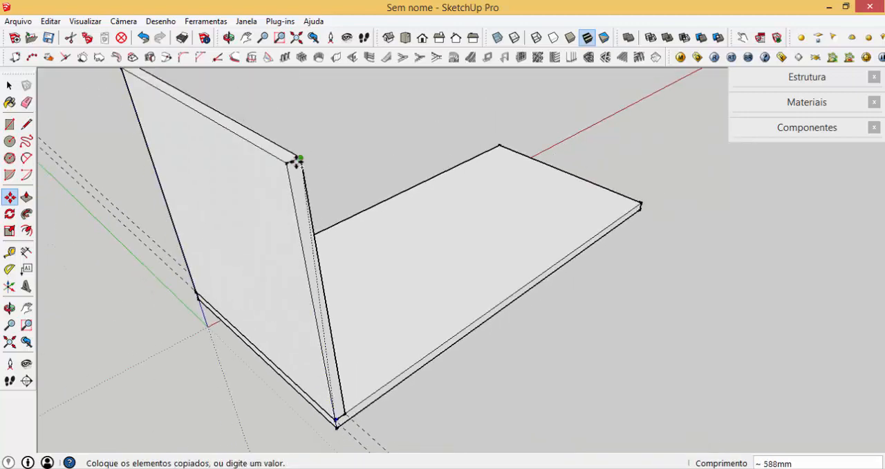
{"action": "scroll", "coordinate": [297, 160], "scroll_direction": "up", "scroll_amount": 3}
{"action": "left_click", "coordinate": [278, 165]}
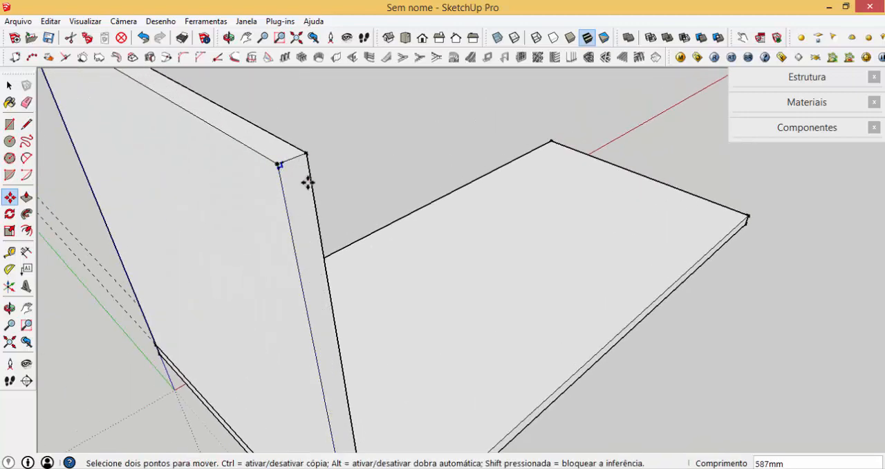
- Push the 3 mm corner squares 600 mm through the side panel to cut grooves along its upper and lower outer edges
{"action": "key", "text": "p"}
{"action": "scroll", "coordinate": [275, 173], "scroll_direction": "up", "scroll_amount": 1}
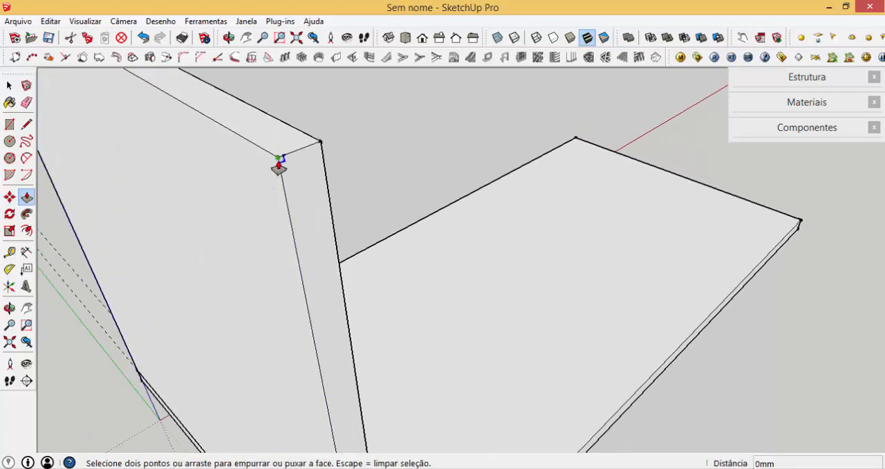
{"action": "left_click", "coordinate": [275, 164]}
{"action": "key", "text": "Escape"}
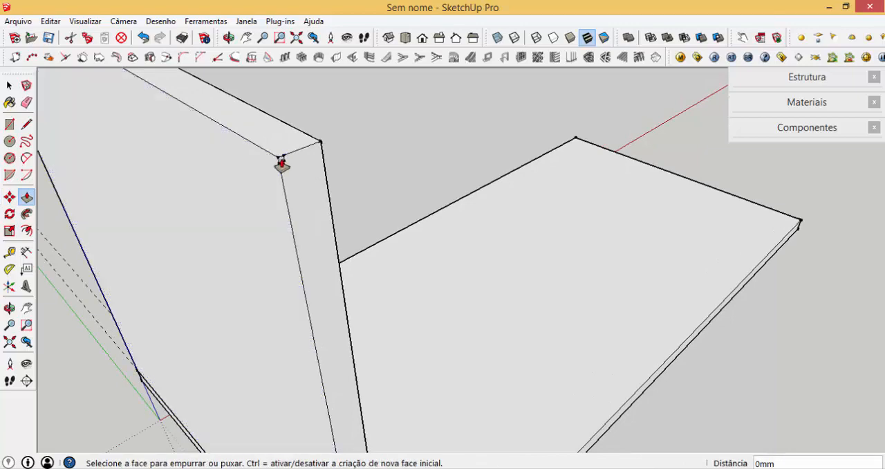
{"action": "left_click", "coordinate": [281, 163]}
{"action": "left_click", "coordinate": [439, 216]}
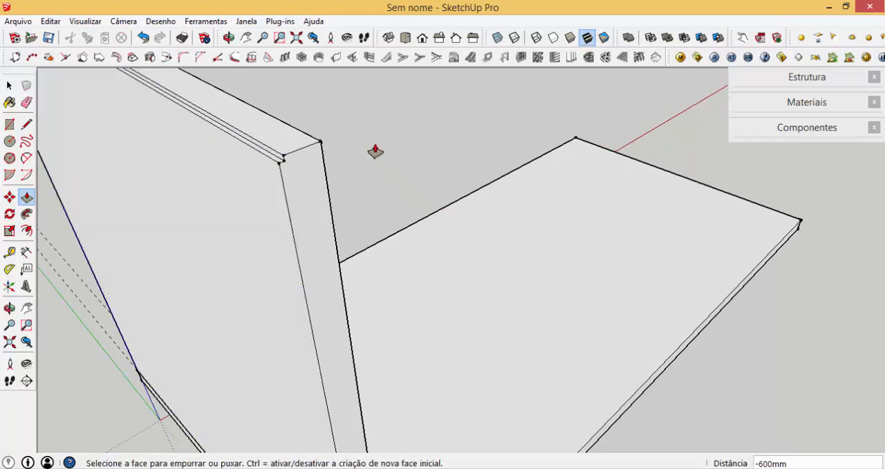
{"action": "scroll", "coordinate": [377, 150], "scroll_direction": "down", "scroll_amount": 3}
{"action": "scroll", "coordinate": [394, 280], "scroll_direction": "up", "scroll_amount": 3}
- Turn the whole grooved side panel into a component named LATERAL MADEIRADA
{"action": "key", "text": "space"}
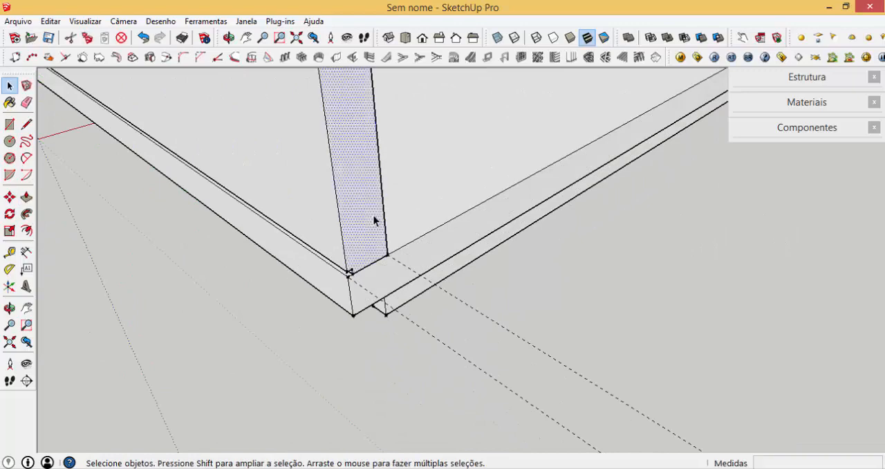
{"action": "left_click", "coordinate": [373, 220]}
{"action": "type", "text": "g"}
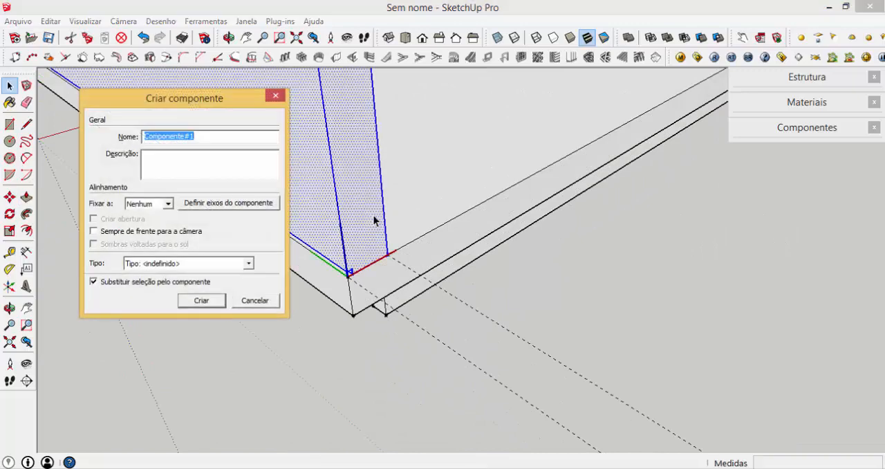
{"action": "type", "text": "lat"}
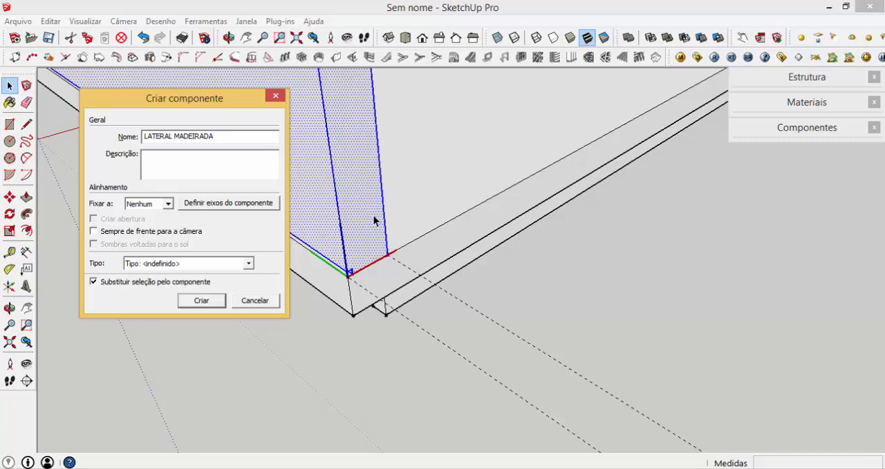
{"action": "left_click", "coordinate": [201, 300]}
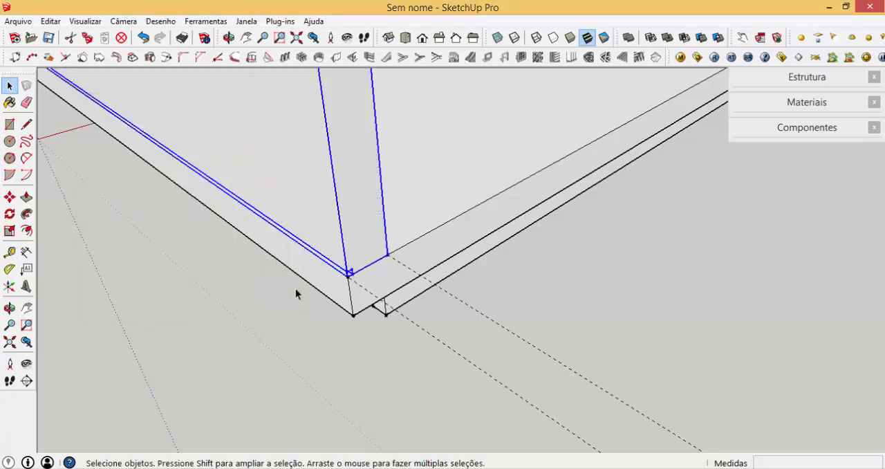
- Copy the side panel along the red axis to the opposite end of the base panel, flush with its outer corner
{"action": "scroll", "coordinate": [590, 125], "scroll_direction": "up", "scroll_amount": 2}
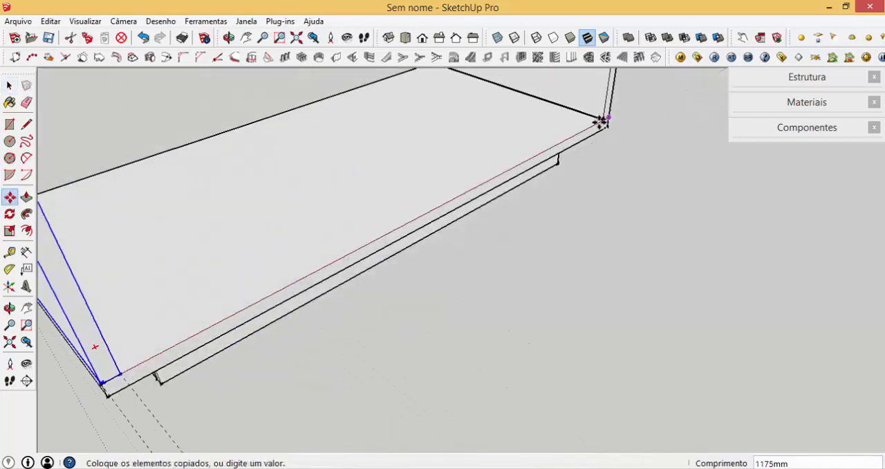
{"action": "middle_click_drag", "start_coordinate": [600, 122], "coordinate": [410, 186]}
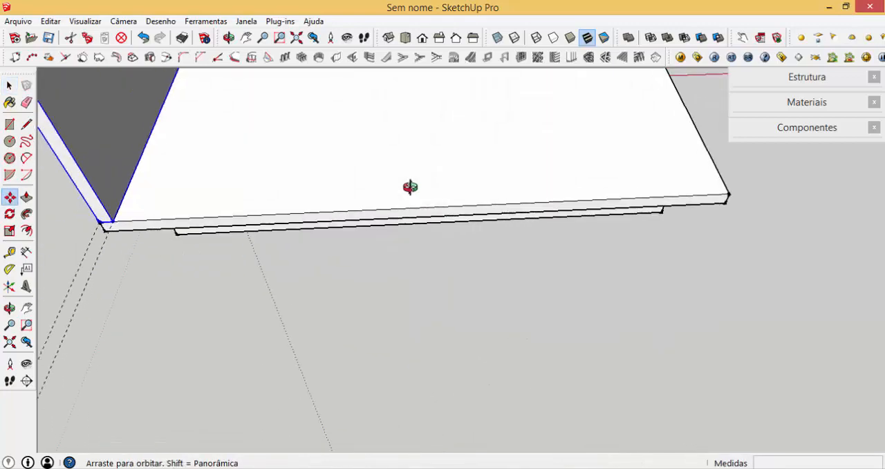
{"action": "left_click", "coordinate": [726, 197]}
{"action": "scroll", "coordinate": [232, 222], "scroll_direction": "down", "scroll_amount": 3}
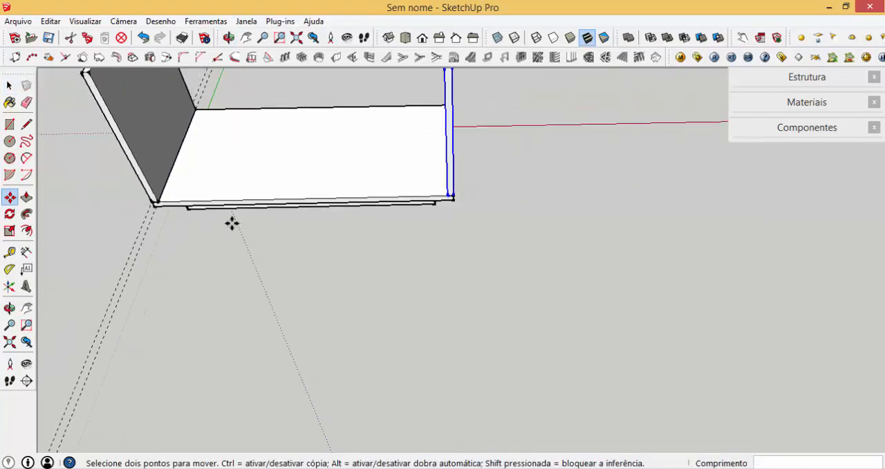
- Flip the copied side panel along the component's red axis so that its grooves face outward
{"action": "middle_click_drag", "start_coordinate": [231, 223], "coordinate": [387, 168]}
{"action": "scroll", "coordinate": [387, 168], "scroll_direction": "up", "scroll_amount": 4}
{"action": "key", "text": "space"}
{"action": "right_click", "coordinate": [473, 171]}
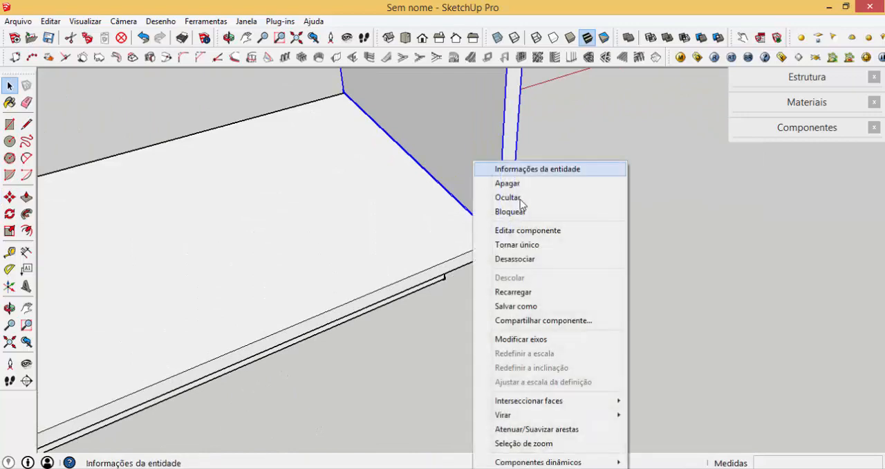
{"action": "mouse_move", "coordinate": [557, 415]}
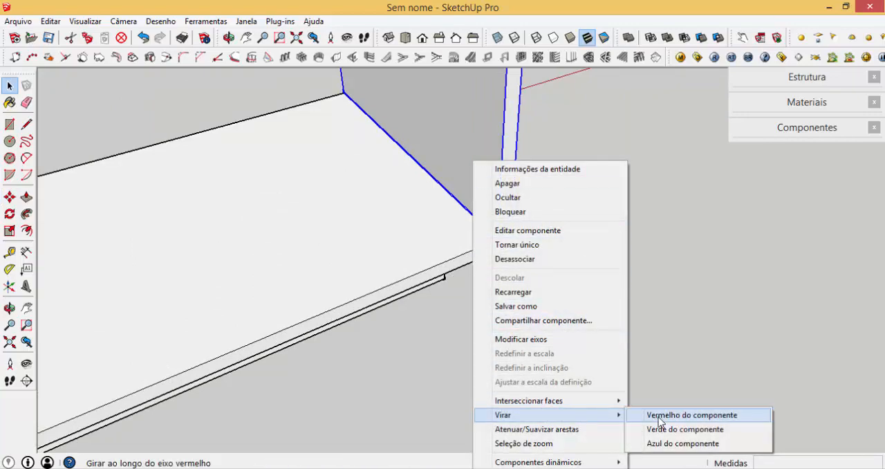
{"action": "left_click", "coordinate": [660, 418]}
- Copy the base panel 615 mm straight up so that it rests on both side panels as the top
{"action": "middle_click_drag", "start_coordinate": [505, 224], "coordinate": [443, 194]}
{"action": "scroll", "coordinate": [494, 231], "scroll_direction": "up", "scroll_amount": 1}
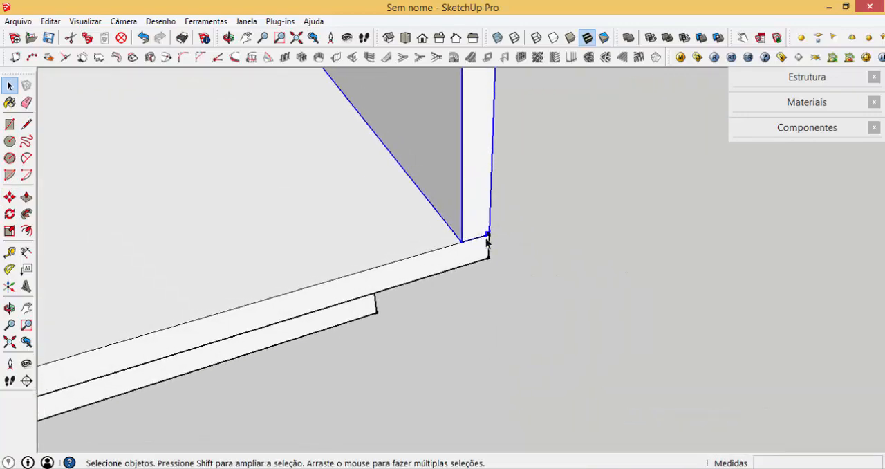
{"action": "scroll", "coordinate": [549, 235], "scroll_direction": "down", "scroll_amount": 4}
{"action": "left_click", "coordinate": [488, 252]}
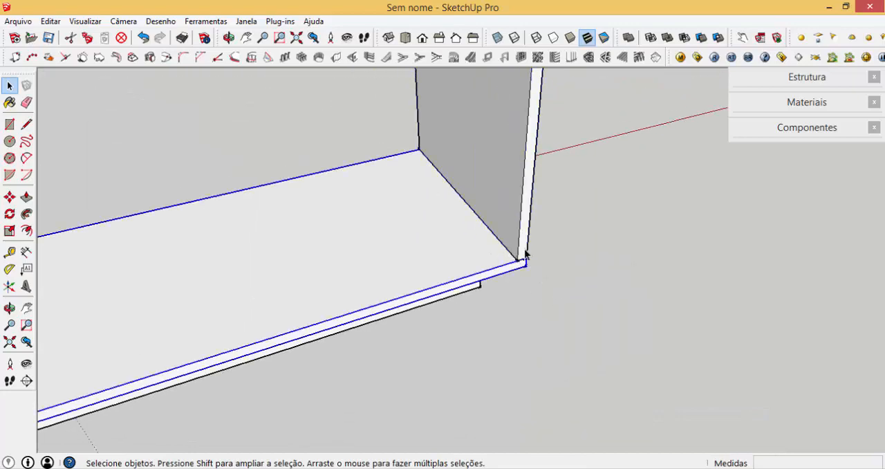
{"action": "scroll", "coordinate": [527, 251], "scroll_direction": "up", "scroll_amount": 4}
{"action": "scroll", "coordinate": [511, 272], "scroll_direction": "up", "scroll_amount": 1}
{"action": "key", "text": "m"}
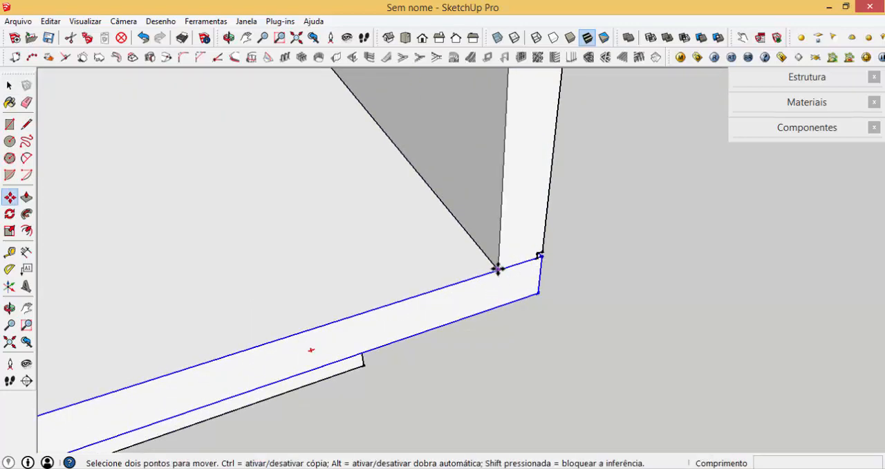
{"action": "scroll", "coordinate": [516, 269], "scroll_direction": "up", "scroll_amount": 2}
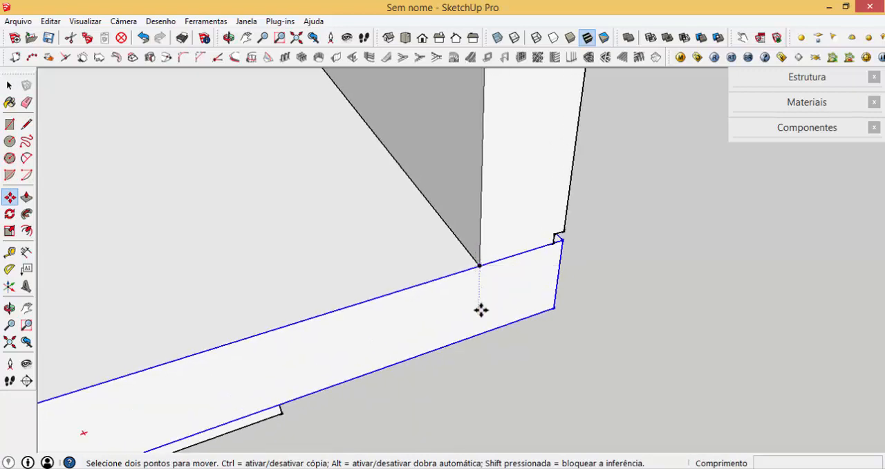
{"action": "left_click", "coordinate": [477, 333]}
{"action": "scroll", "coordinate": [472, 346], "scroll_direction": "down", "scroll_amount": 6}
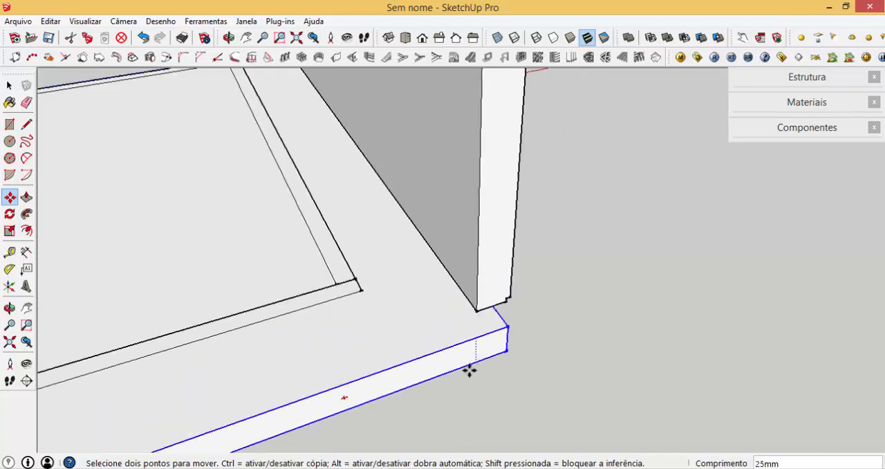
{"action": "key", "text": "ctrl"}
{"action": "scroll", "coordinate": [468, 323], "scroll_direction": "down", "scroll_amount": 5}
{"action": "scroll", "coordinate": [477, 214], "scroll_direction": "up", "scroll_amount": 5}
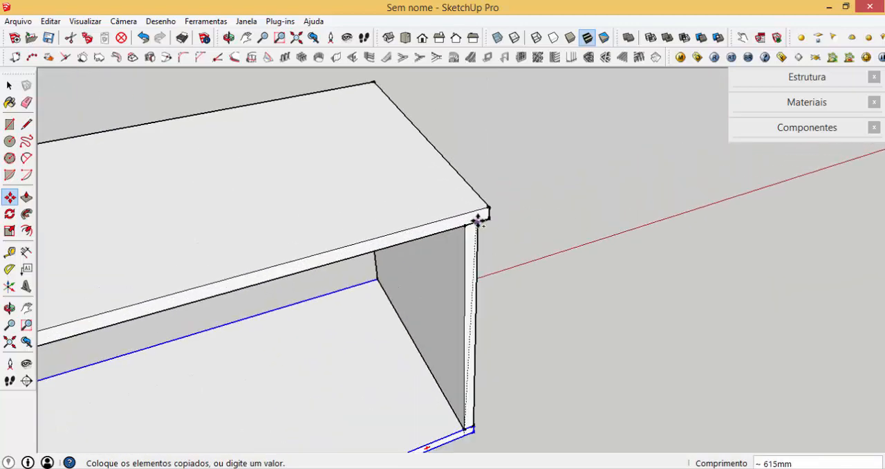
{"action": "left_click", "coordinate": [463, 228]}
{"action": "scroll", "coordinate": [488, 191], "scroll_direction": "down", "scroll_amount": 6}
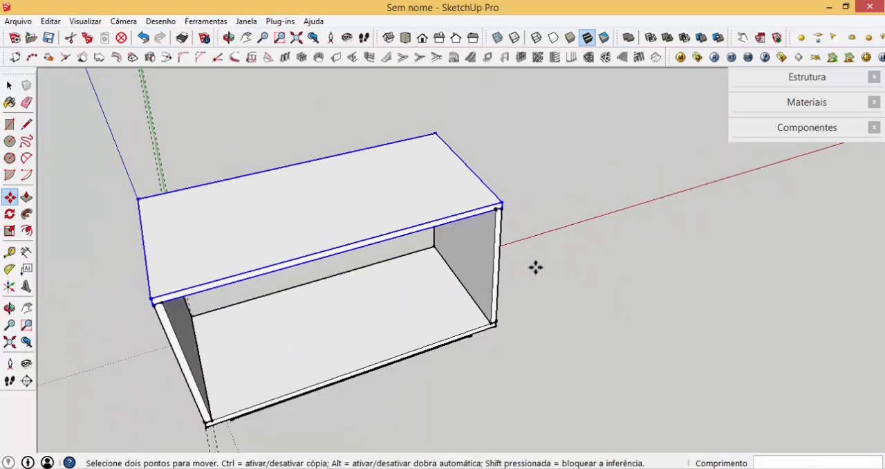
- Group the top, base and both side panels into a component named CAIXA MADEIRADA
{"action": "key", "text": "space"}
{"action": "left_click", "coordinate": [480, 277], "text": "shift"}
{"action": "left_click", "coordinate": [345, 310], "text": "shift"}
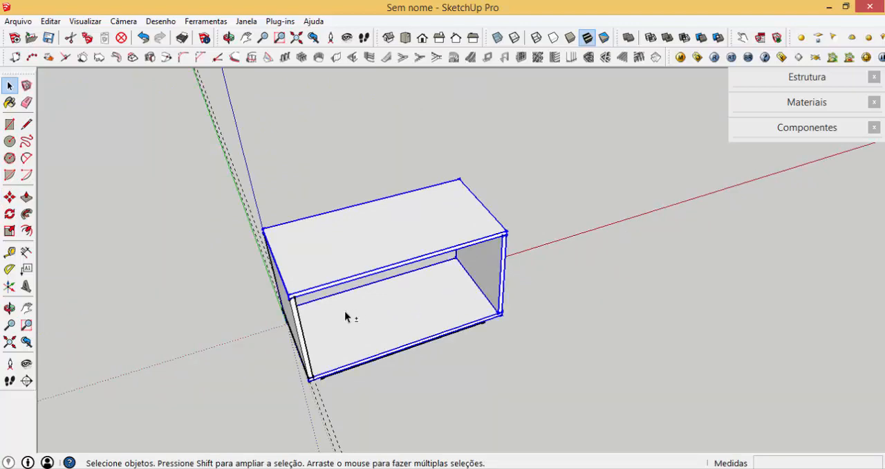
{"action": "middle_click_drag", "start_coordinate": [296, 331], "coordinate": [392, 317]}
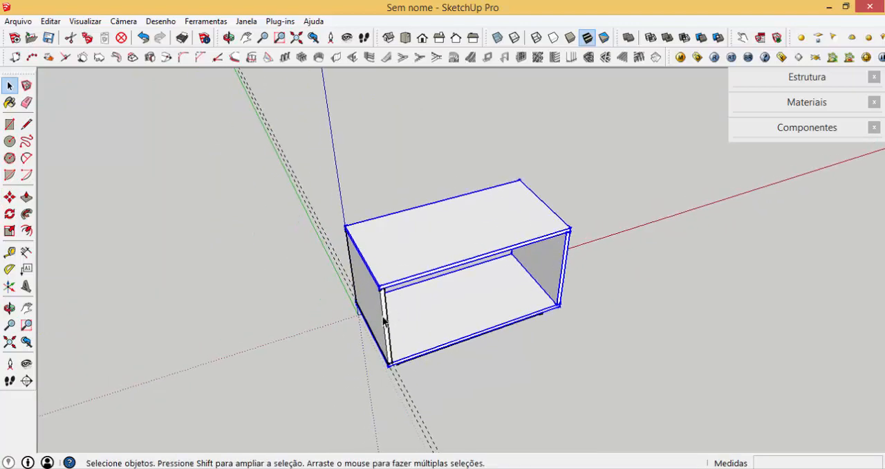
{"action": "left_click", "coordinate": [380, 318], "text": "shift"}
{"action": "type", "text": "g"}
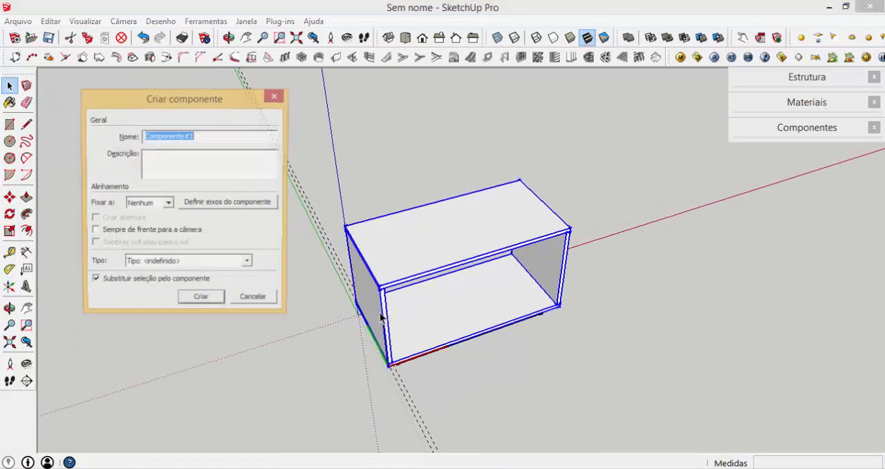
{"action": "type", "text": "CAIXA MADEIRADA"}
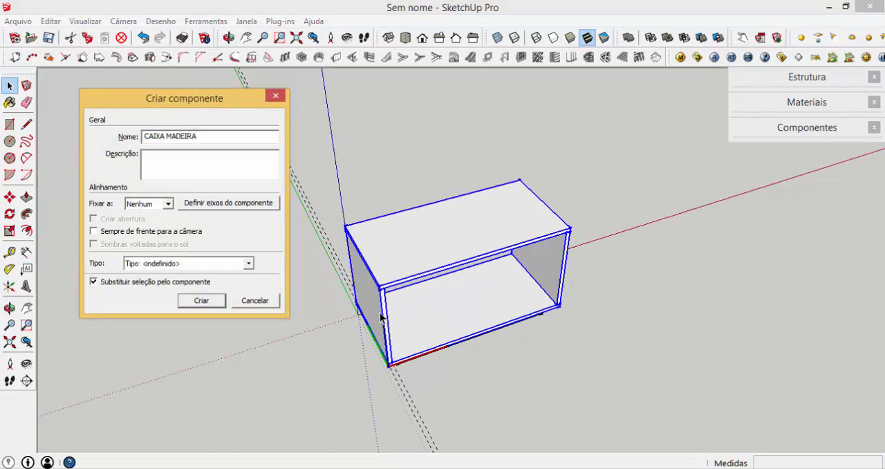
{"action": "left_click", "coordinate": [218, 302]}
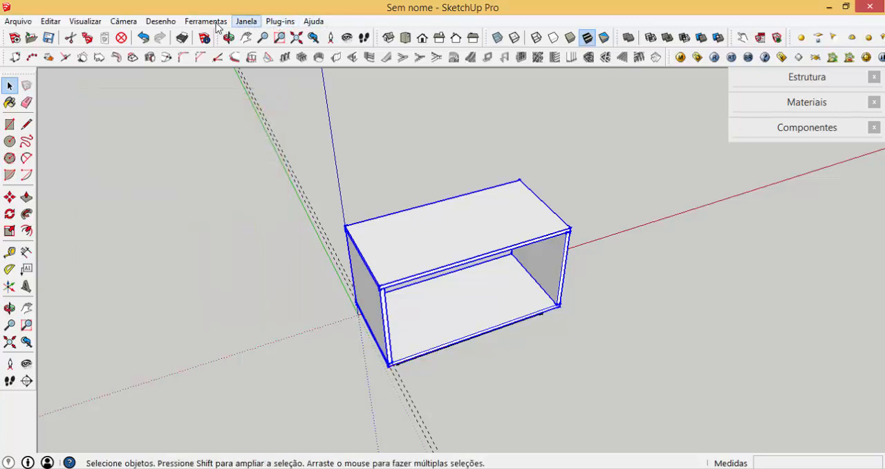
- Paint the box component and the plinth with Madeira_bambu_médio from the Madeiras material collection
{"action": "left_click", "coordinate": [243, 21]}
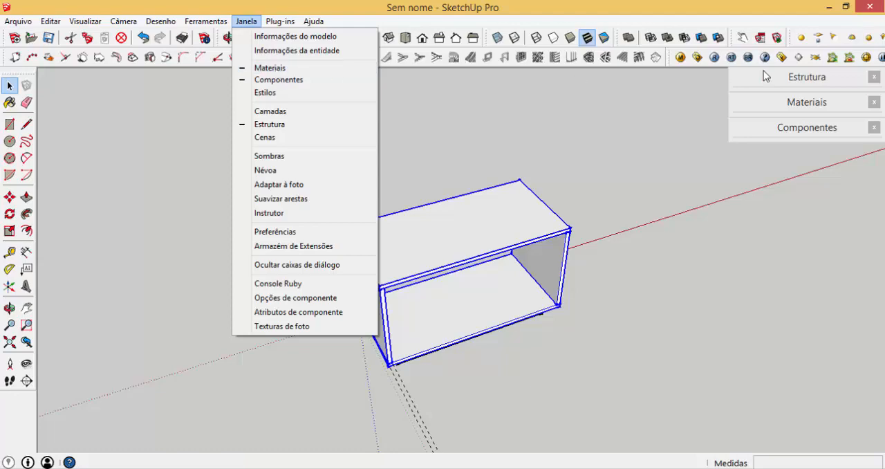
{"action": "left_click", "coordinate": [807, 102]}
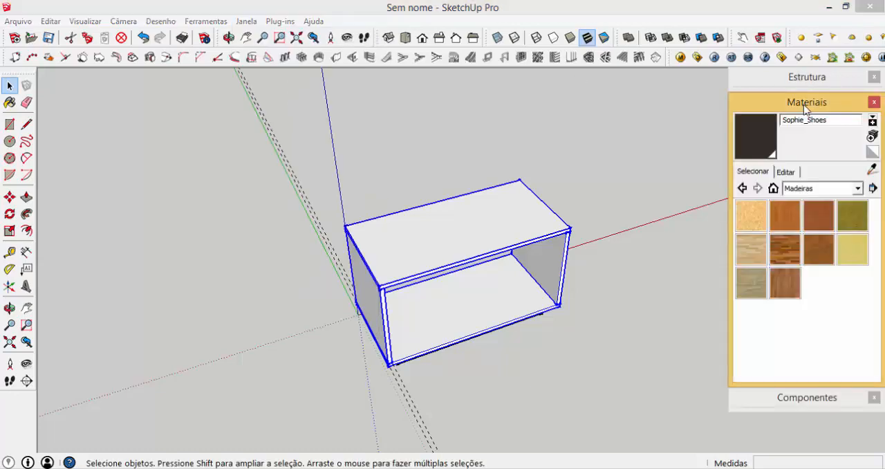
{"action": "left_click", "coordinate": [857, 188]}
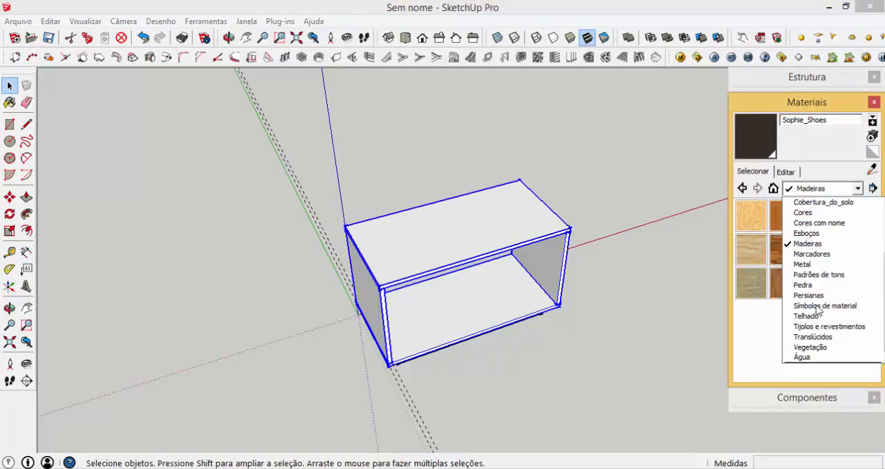
{"action": "left_click", "coordinate": [807, 243]}
{"action": "left_click", "coordinate": [782, 221]}
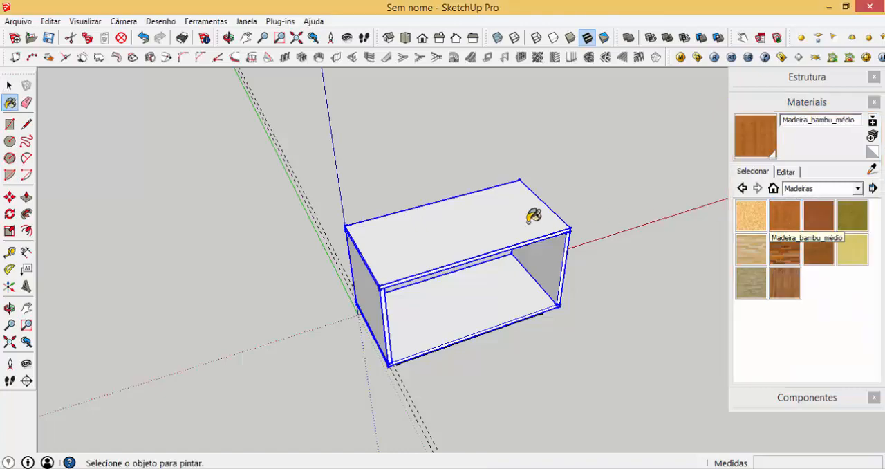
{"action": "left_click", "coordinate": [534, 216]}
{"action": "mouse_move", "coordinate": [501, 279]}
{"action": "middle_mouse_down"}
{"action": "mouse_move", "coordinate": [507, 215]}
{"action": "mouse_move", "coordinate": [497, 260]}
{"action": "middle_mouse_up"}
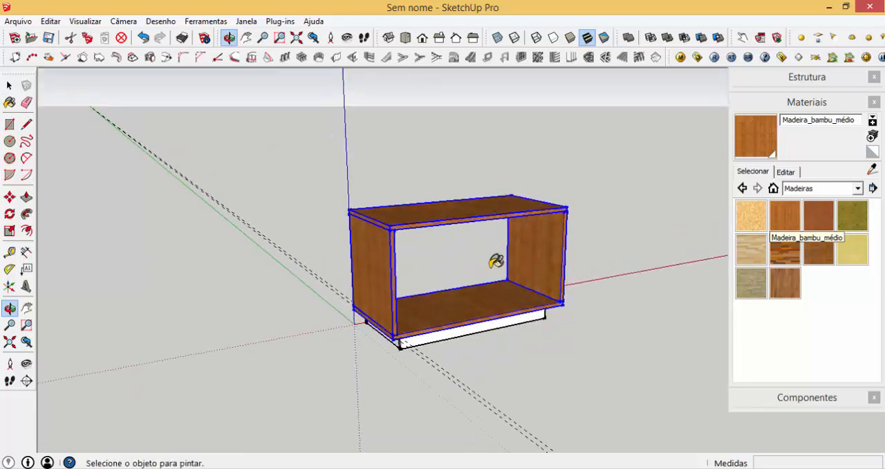
{"action": "left_click", "coordinate": [485, 320]}
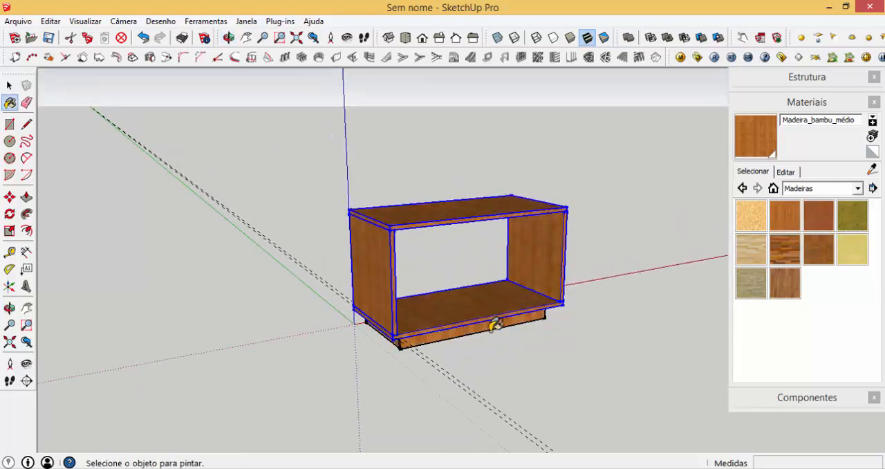
{"action": "key", "text": "space"}
- Draw a 1150 x 590 mm rectangle across the box's rear opening, from one inner corner to the opposite one
{"action": "mouse_move", "coordinate": [525, 315]}
{"action": "middle_mouse_down"}
{"action": "mouse_move", "coordinate": [499, 290]}
{"action": "mouse_move", "coordinate": [375, 267]}
{"action": "mouse_move", "coordinate": [298, 237]}
{"action": "middle_mouse_up"}
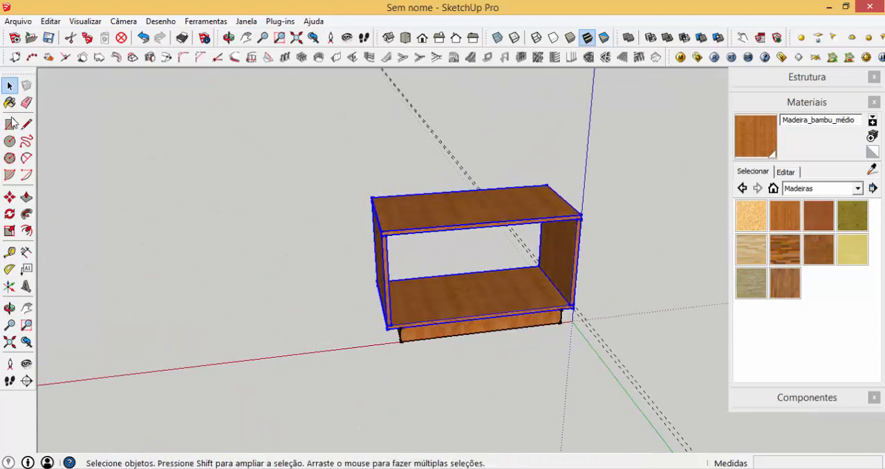
{"action": "key", "text": "r"}
{"action": "scroll", "coordinate": [387, 231], "scroll_direction": "up", "scroll_amount": 5}
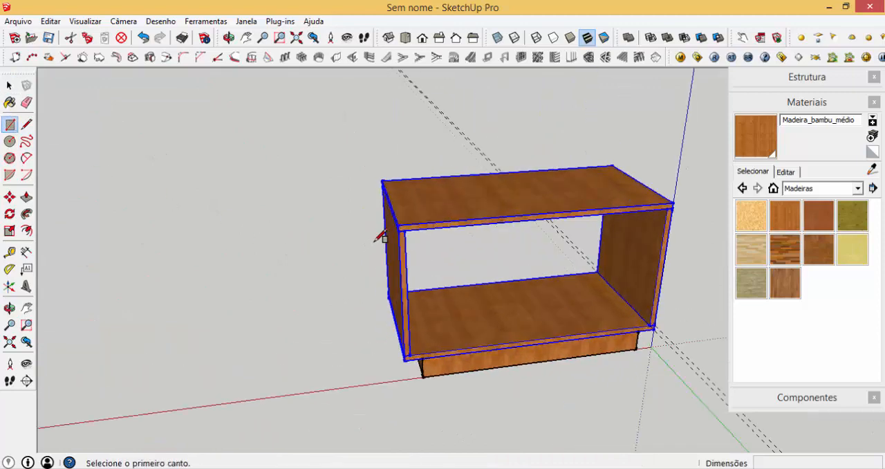
{"action": "left_click", "coordinate": [413, 225]}
{"action": "scroll", "coordinate": [313, 200], "scroll_direction": "down", "scroll_amount": 2}
{"action": "scroll", "coordinate": [636, 311], "scroll_direction": "up", "scroll_amount": 2}
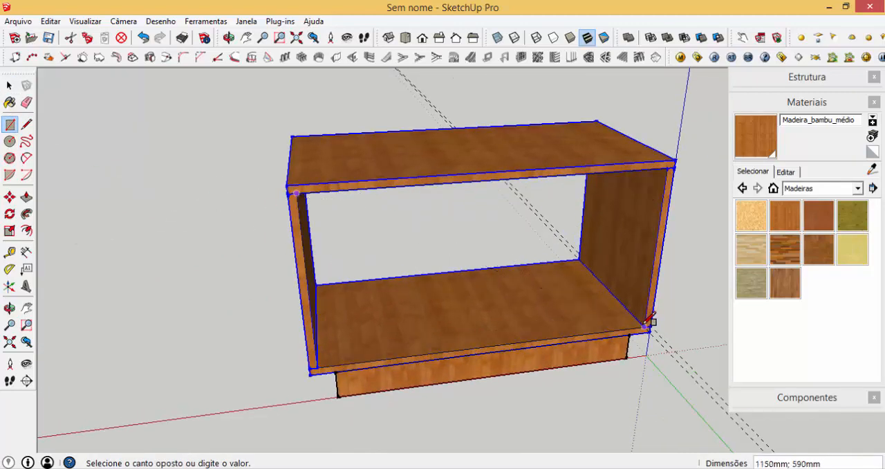
{"action": "left_click", "coordinate": [645, 324]}
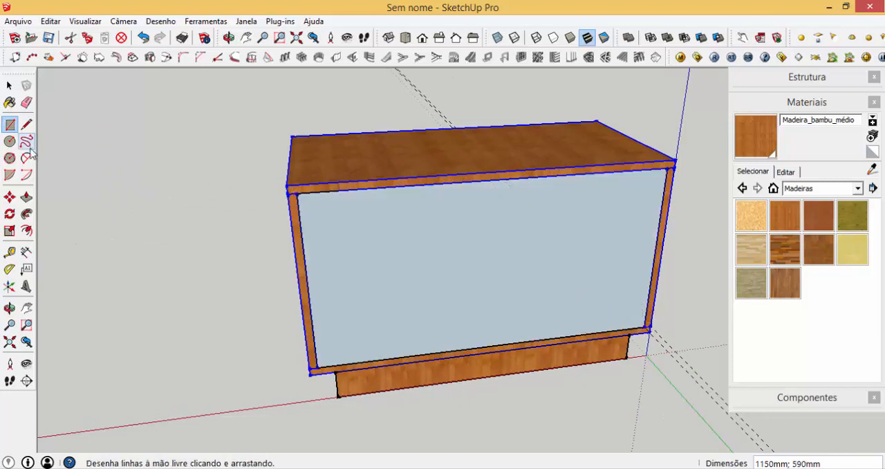
- Push the rear rectangle 6 mm into the box to form the back panel
{"action": "left_click", "coordinate": [26, 197]}
{"action": "left_click", "coordinate": [309, 260]}
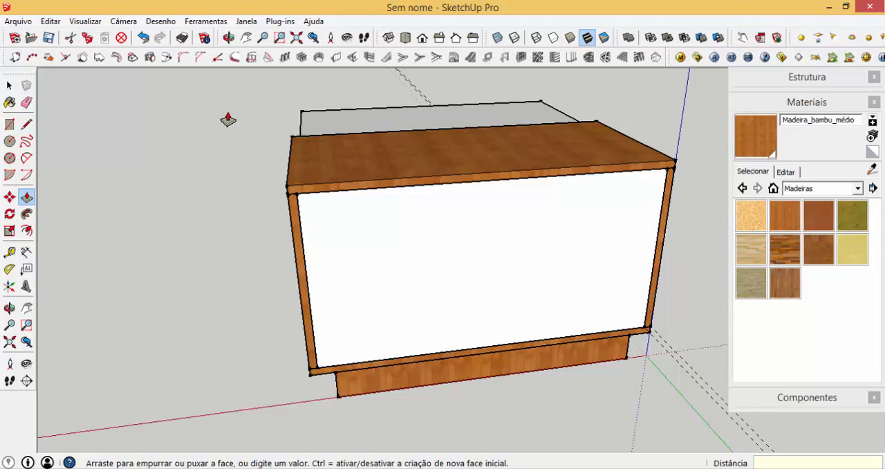
{"action": "type", "text": "6"}
{"action": "key", "text": "Return"}
{"action": "key", "text": "space"}
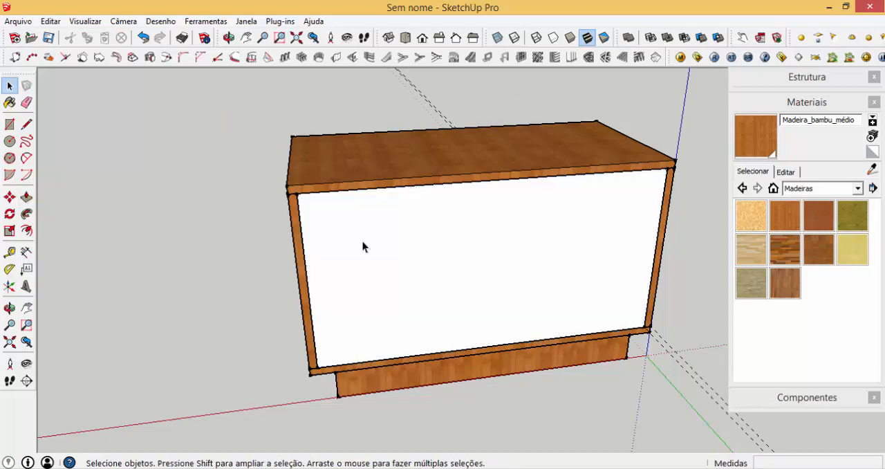
- Turn the whole back panel into a component with a name beginning FUNDO INTER
{"action": "left_click", "coordinate": [362, 245]}
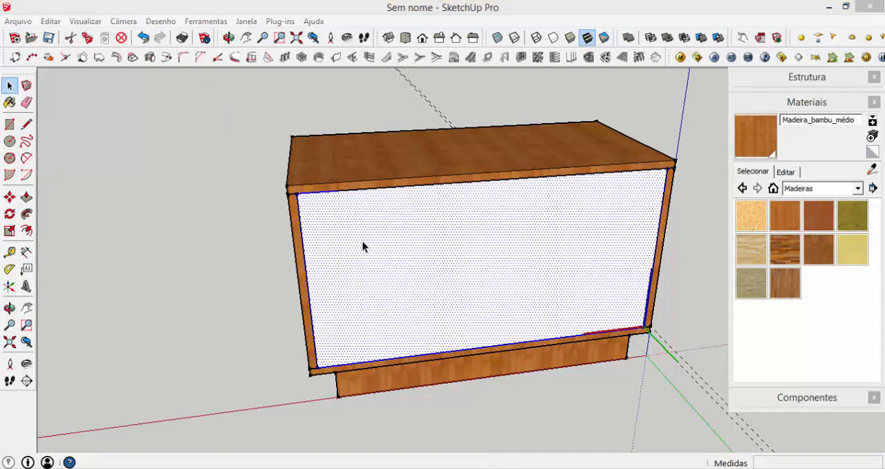
{"action": "type", "text": "gfu"}
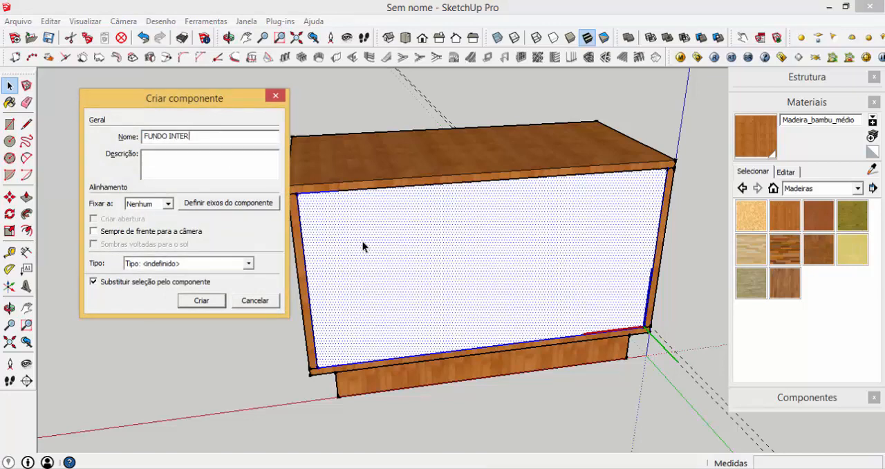
{"action": "key", "text": "Return"}
- Draw a 1150 x 594 mm rectangle on the box's inner floor, from the rear corner to the opposite front corner
{"action": "middle_click_drag", "start_coordinate": [505, 306], "coordinate": [425, 343]}
{"action": "scroll", "coordinate": [344, 285], "scroll_direction": "up", "scroll_amount": 5}
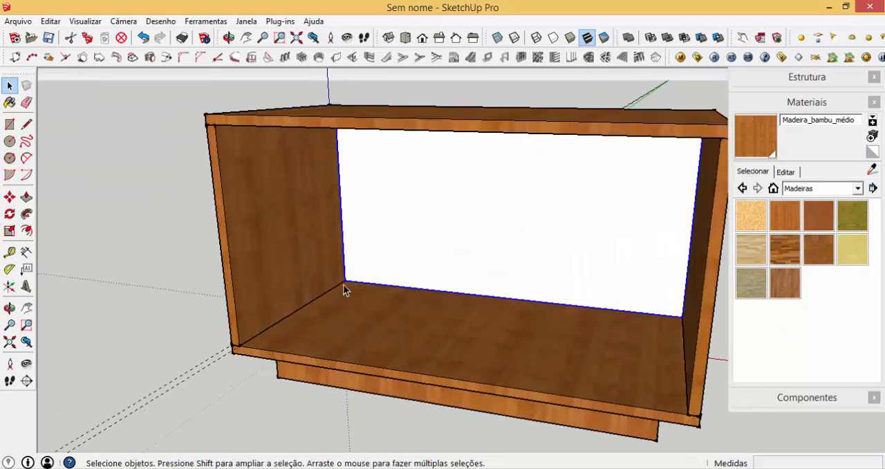
{"action": "mouse_move", "coordinate": [344, 284]}
{"action": "middle_mouse_down"}
{"action": "mouse_move", "coordinate": [341, 355]}
{"action": "mouse_move", "coordinate": [352, 281]}
{"action": "middle_mouse_up"}
{"action": "key", "text": "r"}
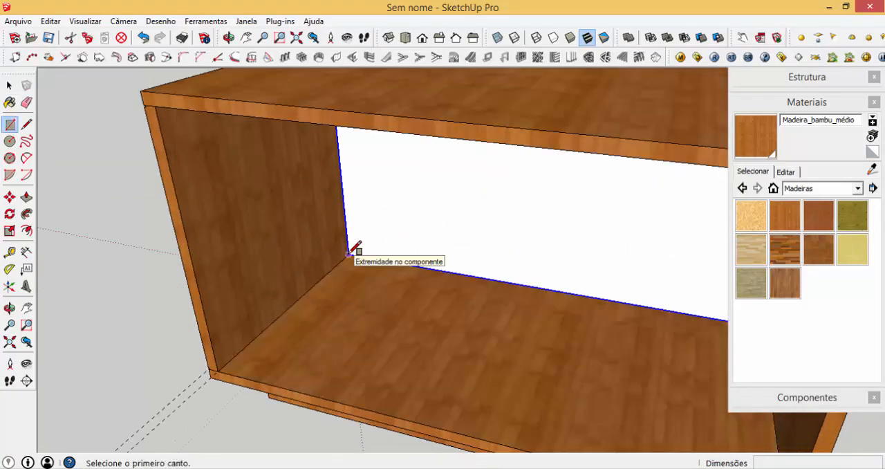
{"action": "left_click", "coordinate": [352, 248]}
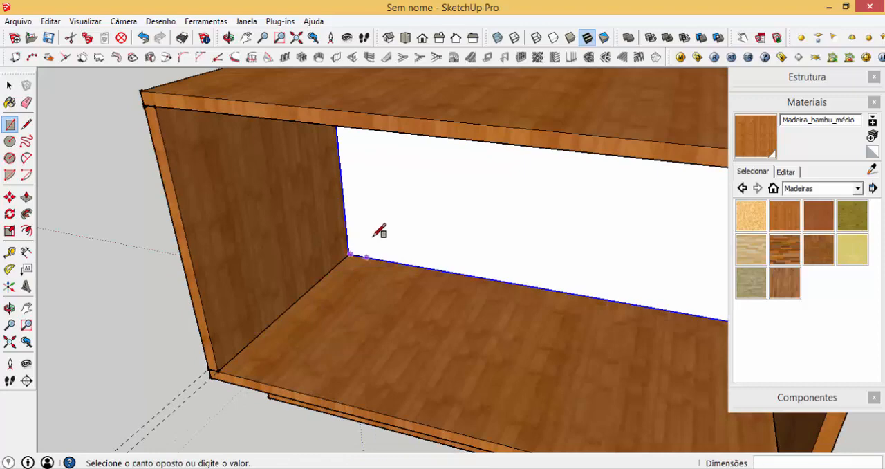
{"action": "scroll", "coordinate": [380, 280], "scroll_direction": "down", "scroll_amount": 5}
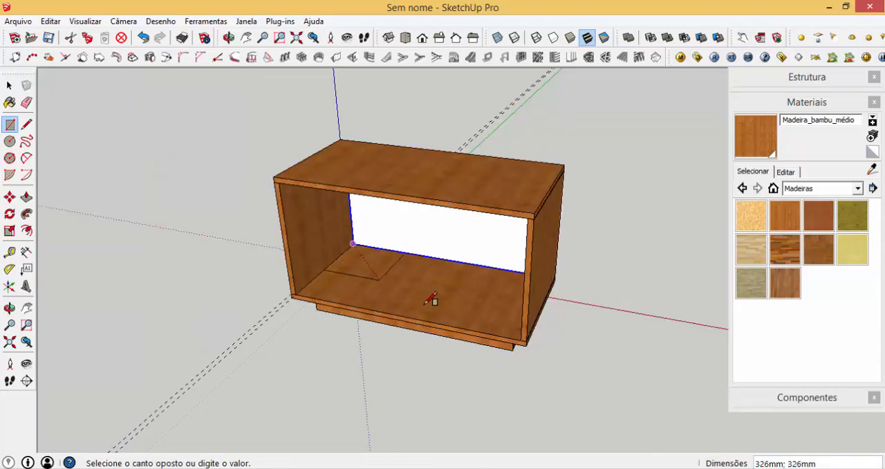
{"action": "left_click", "coordinate": [523, 339]}
{"action": "scroll", "coordinate": [375, 271], "scroll_direction": "up", "scroll_amount": 4}
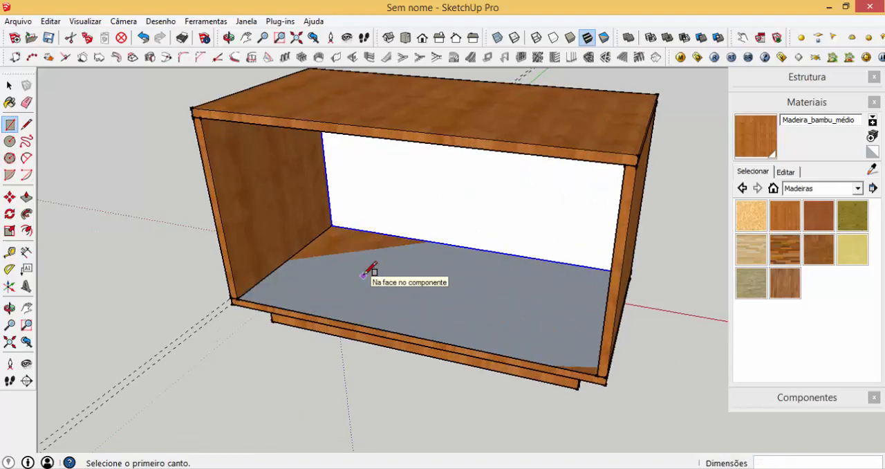
- Pull the floor rectangle up into a thin panel and turn it into a component named BASE / TAMPO INTERNO
{"action": "key", "text": "p"}
{"action": "scroll", "coordinate": [398, 304], "scroll_direction": "up", "scroll_amount": 5}
{"action": "key", "text": "space"}
{"action": "left_click", "coordinate": [396, 307]}
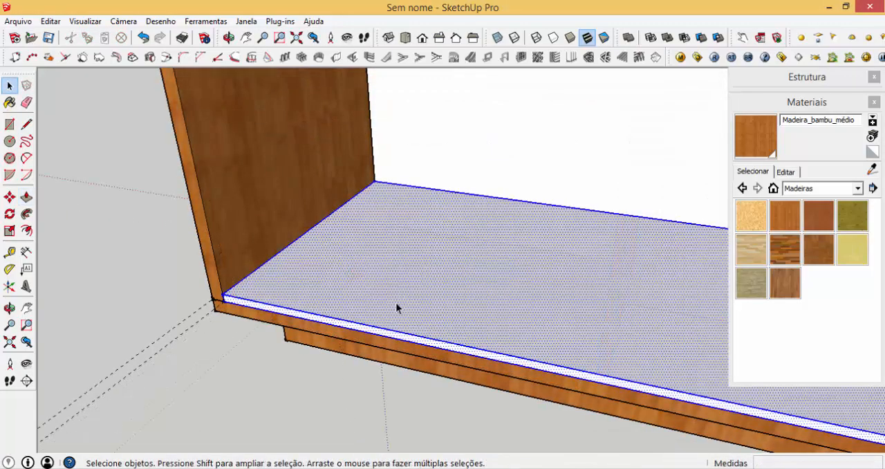
{"action": "type", "text": "gba"}
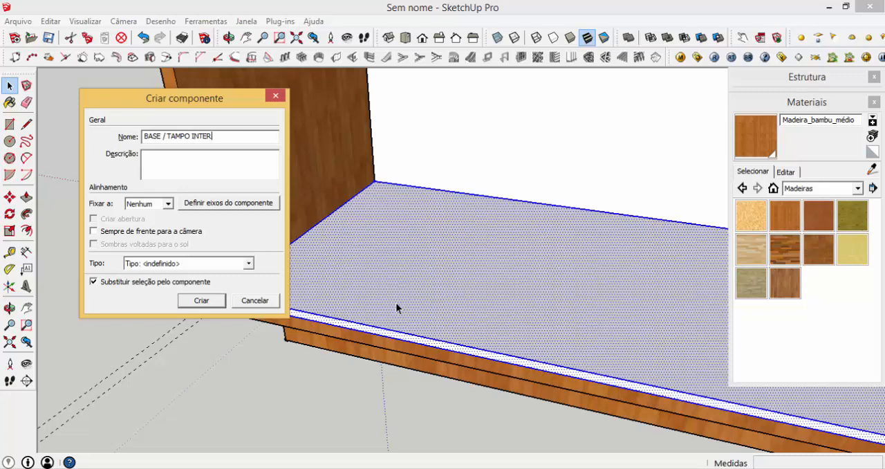
{"action": "left_click", "coordinate": [201, 300]}
- Copy the internal base panel up to the underside of the box's top, dividing the distance by 2 to add a middle shelf
{"action": "key", "text": "m"}
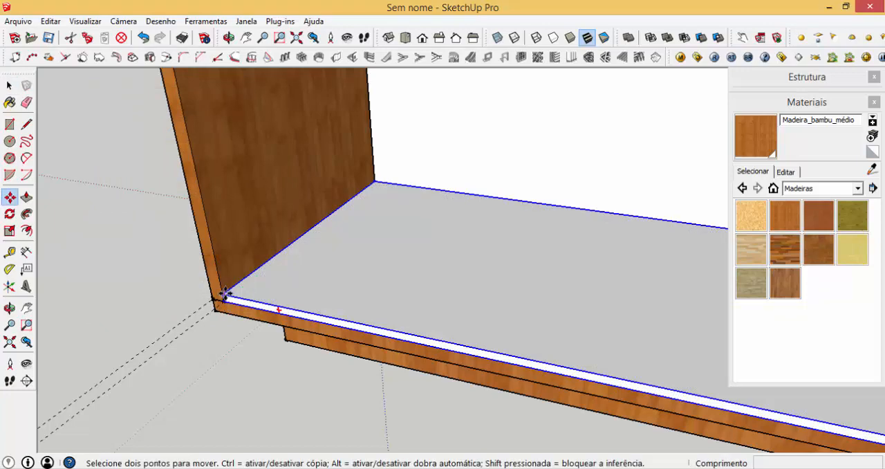
{"action": "left_click", "coordinate": [223, 304]}
{"action": "scroll", "coordinate": [197, 132], "scroll_direction": "down", "scroll_amount": 3}
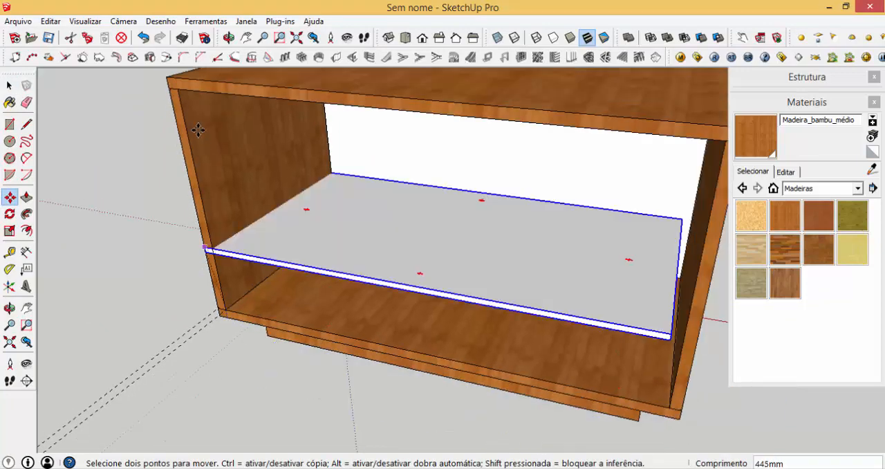
{"action": "key", "text": "ctrl"}
{"action": "scroll", "coordinate": [179, 87], "scroll_direction": "up", "scroll_amount": 4}
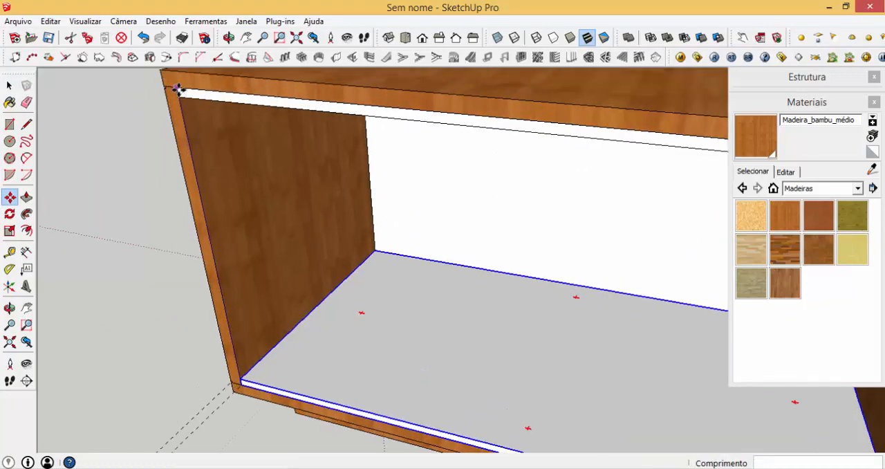
{"action": "left_click", "coordinate": [177, 89]}
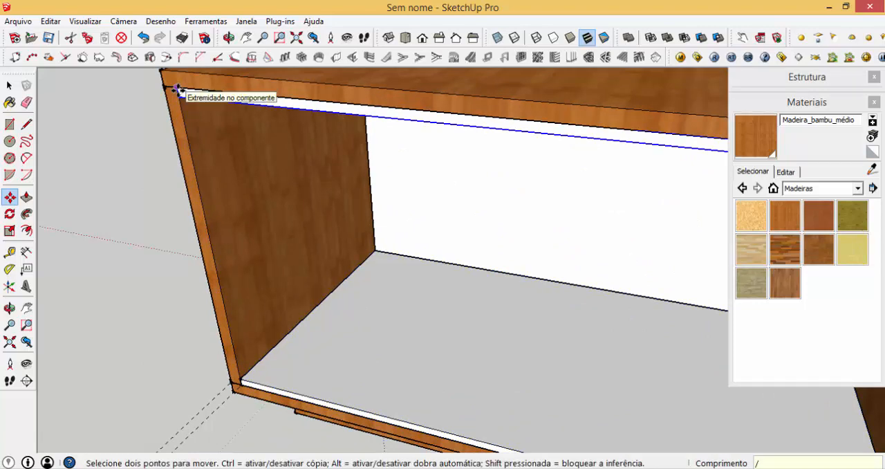
{"action": "key", "text": "Return"}
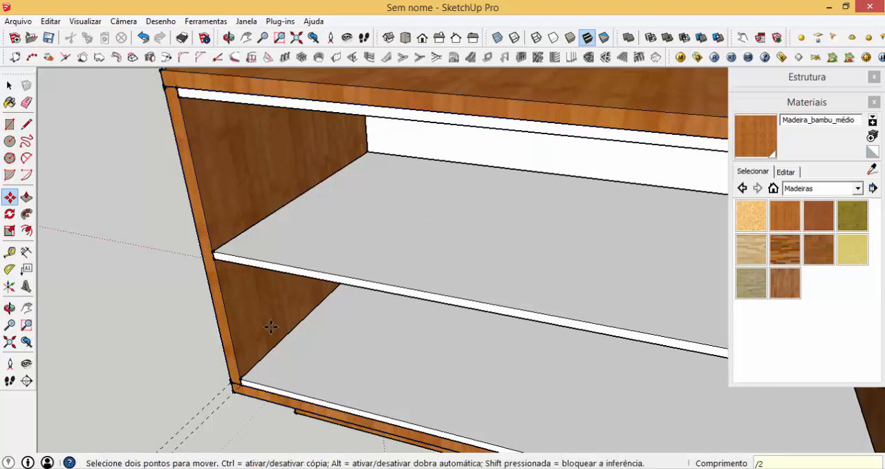
- Edit the horizontal panel component and push its front face back 20 mm
{"action": "key", "text": "space"}
{"action": "double_click", "coordinate": [265, 267]}
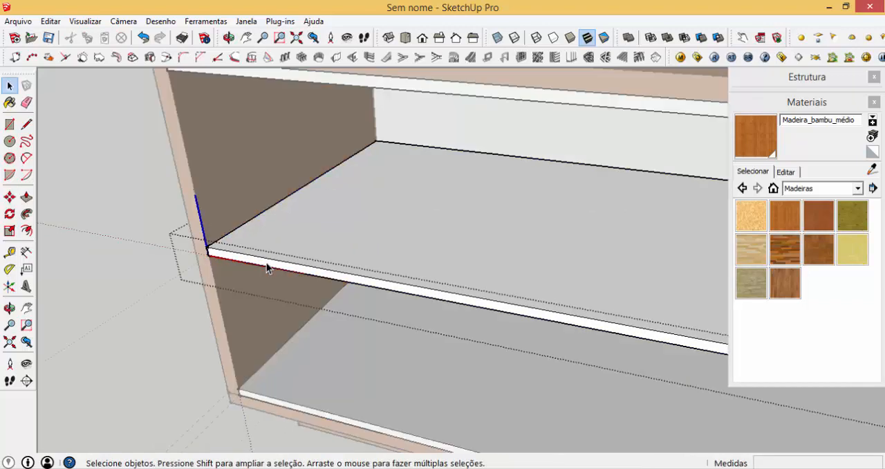
{"action": "triple_click", "coordinate": [267, 268]}
{"action": "key", "text": "p"}
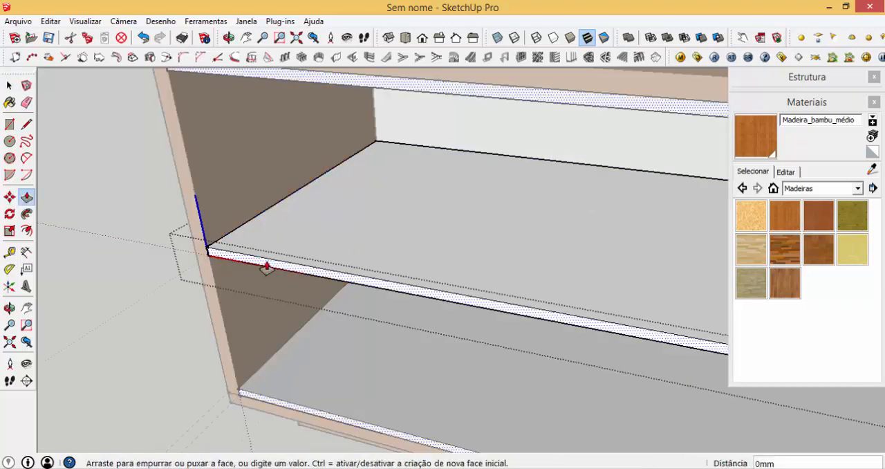
{"action": "left_click", "coordinate": [264, 265]}
{"action": "key", "text": "Return"}
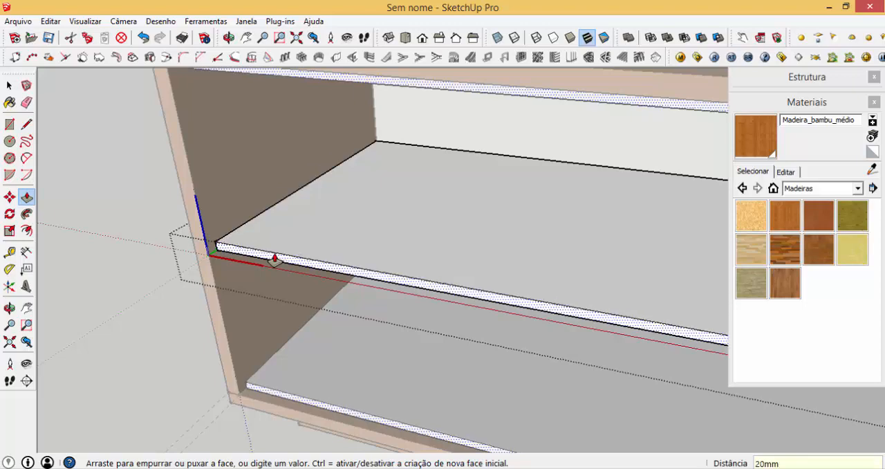
{"action": "key", "text": "space"}
{"action": "left_click", "coordinate": [136, 171]}
- Place a guide 15 mm from the base panel's left edge and draw a 15 x 574 mm rectangle along that edge
{"action": "key", "text": "t"}
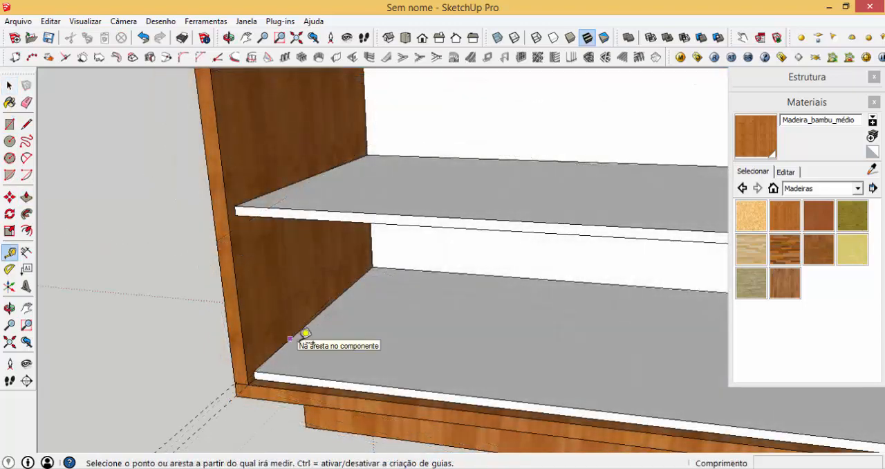
{"action": "left_click", "coordinate": [289, 339]}
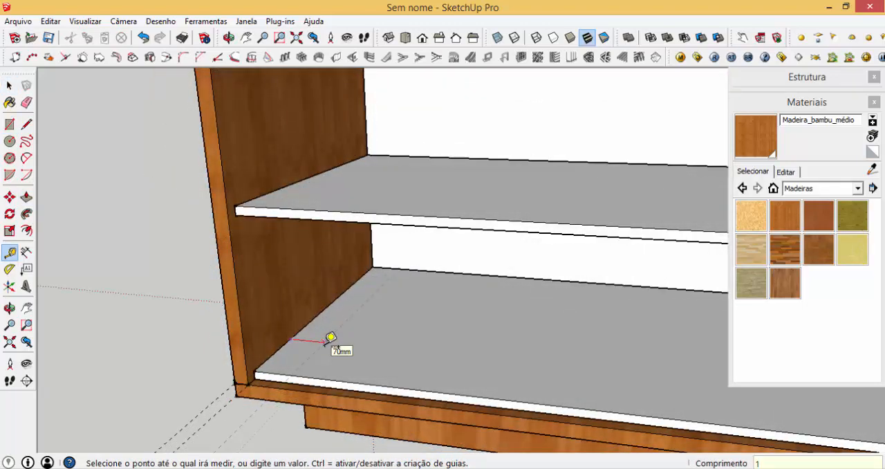
{"action": "type", "text": "15"}
{"action": "key", "text": "Return"}
{"action": "key", "text": "r"}
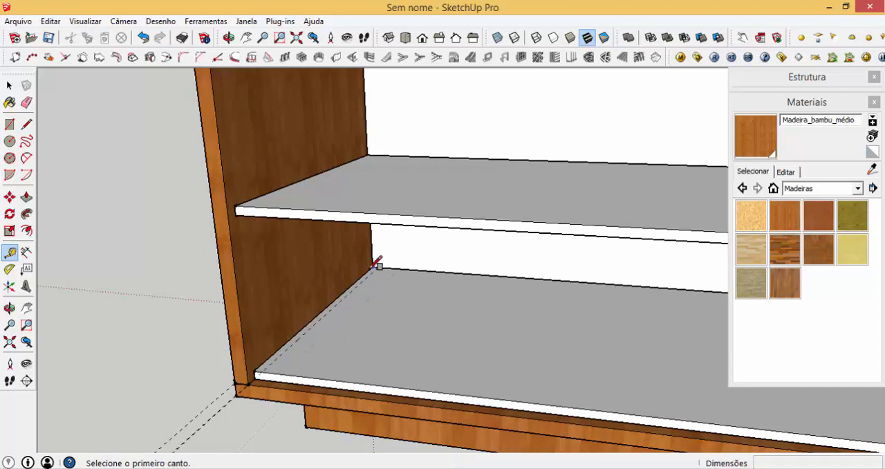
{"action": "left_click", "coordinate": [372, 267]}
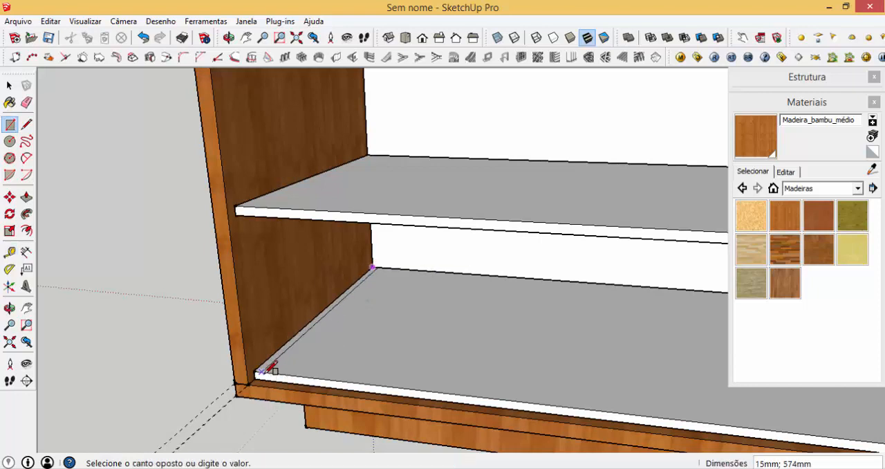
{"action": "left_click", "coordinate": [271, 369]}
- Pull the narrow strip up 560 mm to the underside of the internal top panel, forming the left inner side
{"action": "key", "text": "p"}
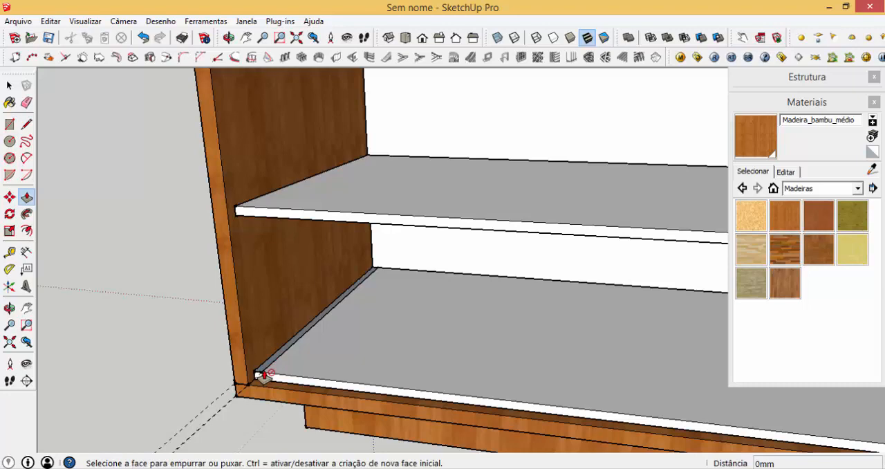
{"action": "left_click", "coordinate": [263, 368]}
{"action": "scroll", "coordinate": [269, 356], "scroll_direction": "down", "scroll_amount": 1}
{"action": "scroll", "coordinate": [269, 353], "scroll_direction": "down", "scroll_amount": 3}
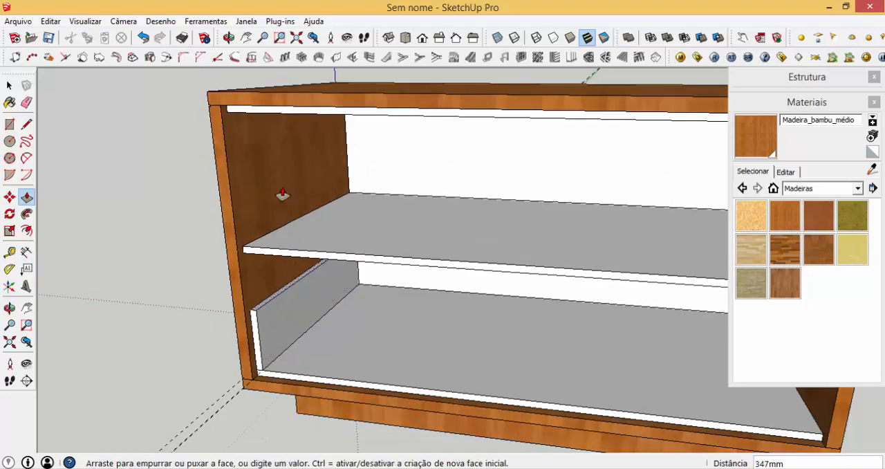
{"action": "left_click", "coordinate": [288, 119]}
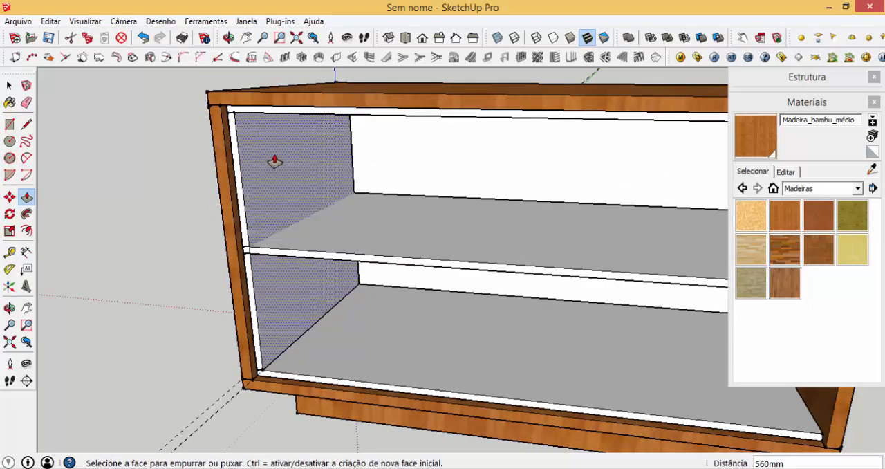
- Turn the whole inner side panel into a component named LATERAL INTERNO
{"action": "key", "text": "space"}
{"action": "left_click", "coordinate": [273, 155]}
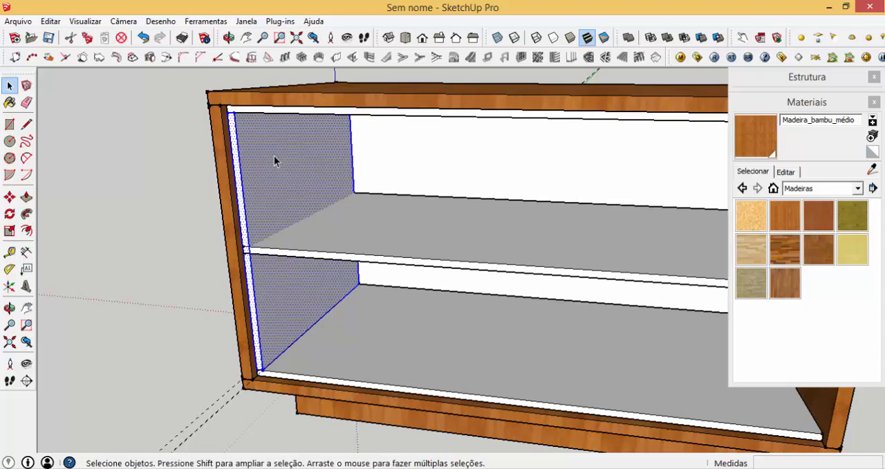
{"action": "type", "text": "gLAT"}
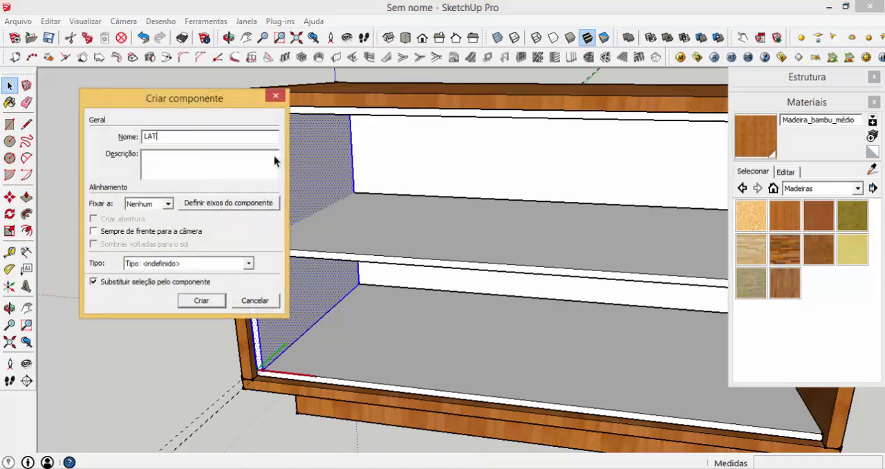
{"action": "type", "text": "ERAL INTERNO"}
{"action": "left_click", "coordinate": [210, 302]}
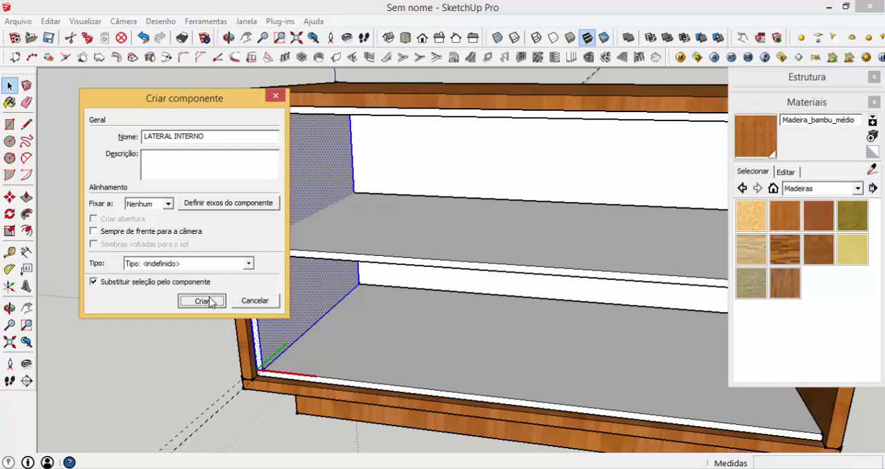
- Copy the inner side panel 1135 mm to the opposite side, dividing the distance by 2 to add a central divider
{"action": "key", "text": "m"}
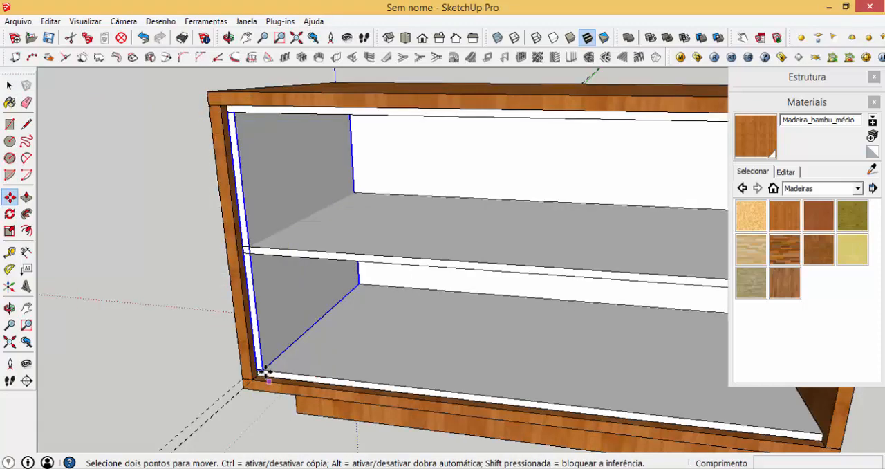
{"action": "scroll", "coordinate": [264, 371], "scroll_direction": "up", "scroll_amount": 3}
{"action": "scroll", "coordinate": [585, 365], "scroll_direction": "up", "scroll_amount": 3}
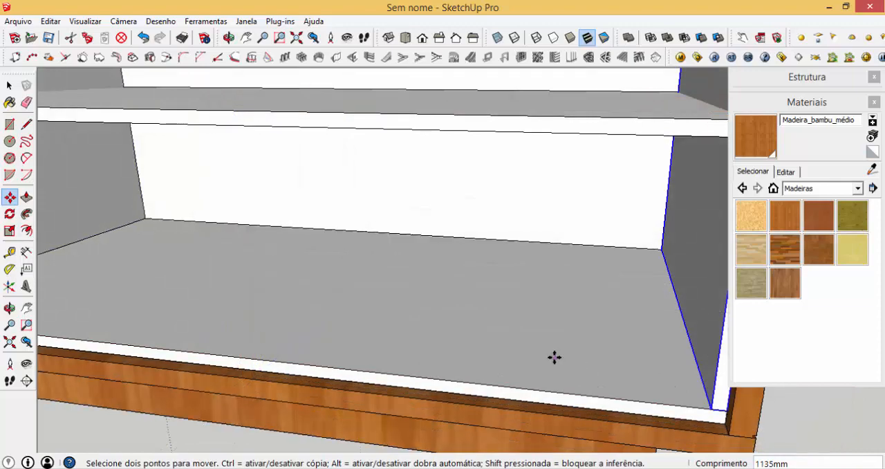
{"action": "scroll", "coordinate": [555, 357], "scroll_direction": "down", "scroll_amount": 3}
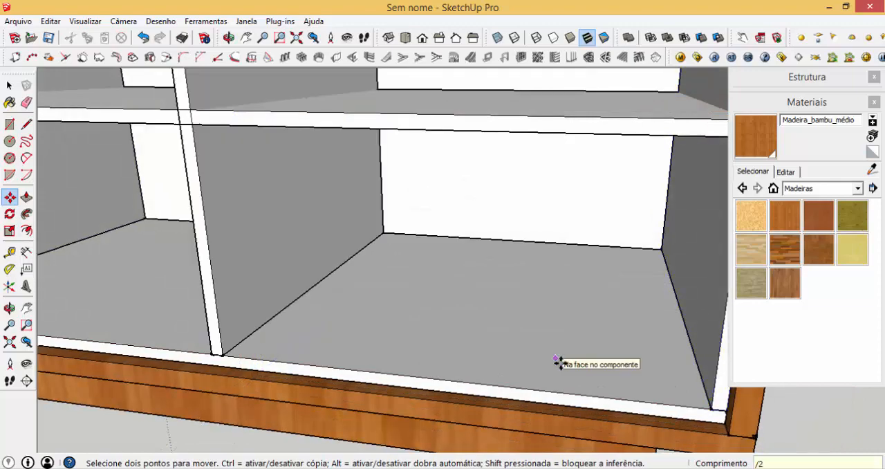
{"action": "scroll", "coordinate": [495, 316], "scroll_direction": "down", "scroll_amount": 2}
{"action": "scroll", "coordinate": [495, 316], "scroll_direction": "down", "scroll_amount": 4}
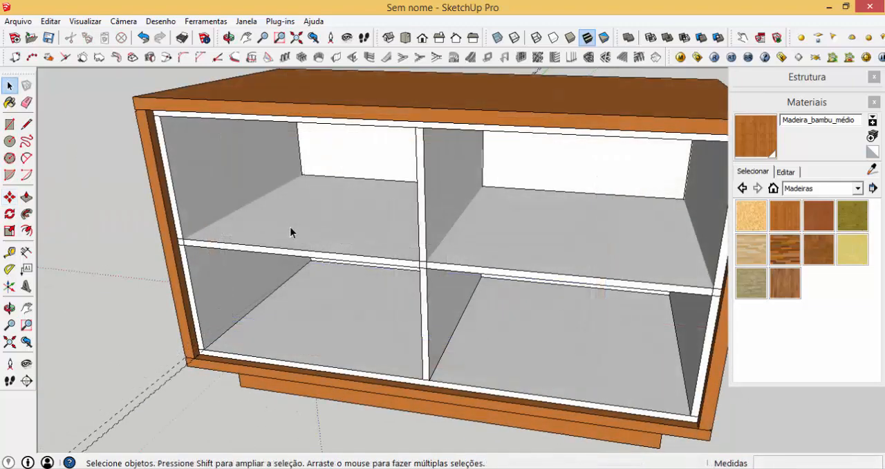
- Explode the middle shelf and turn its geometry into a separate component named PRATELEIRA
{"action": "left_click", "coordinate": [291, 228]}
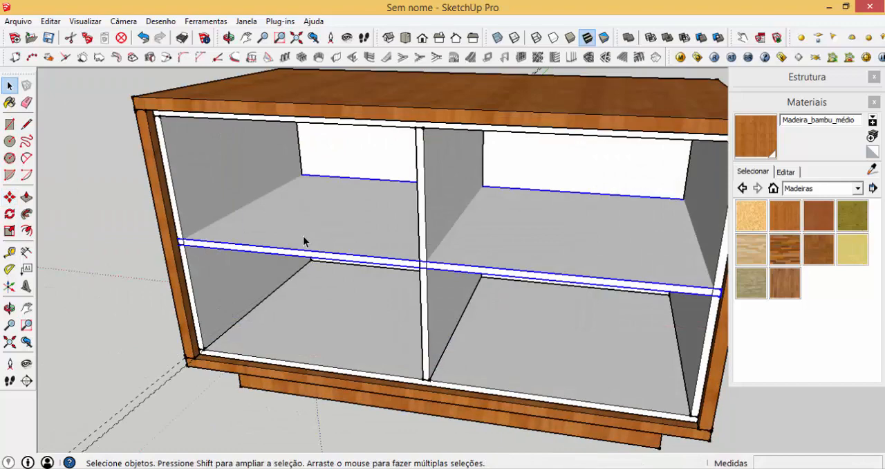
{"action": "right_click", "coordinate": [303, 235]}
{"action": "left_click", "coordinate": [345, 259]}
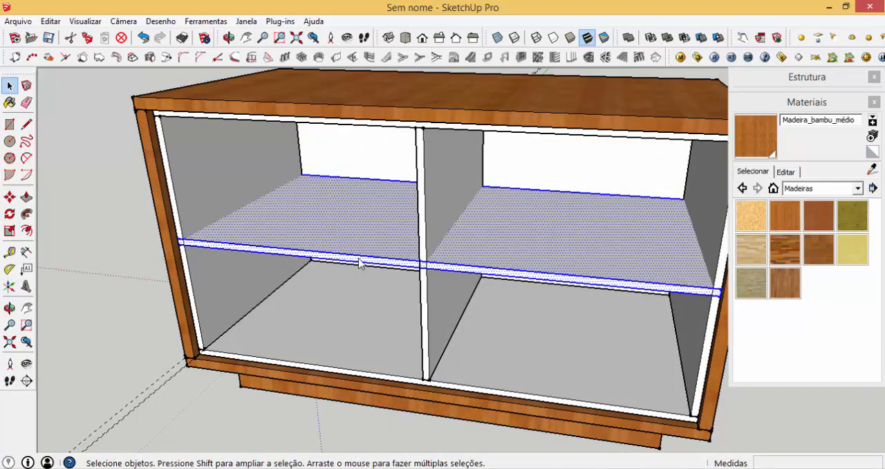
{"action": "key", "text": "g"}
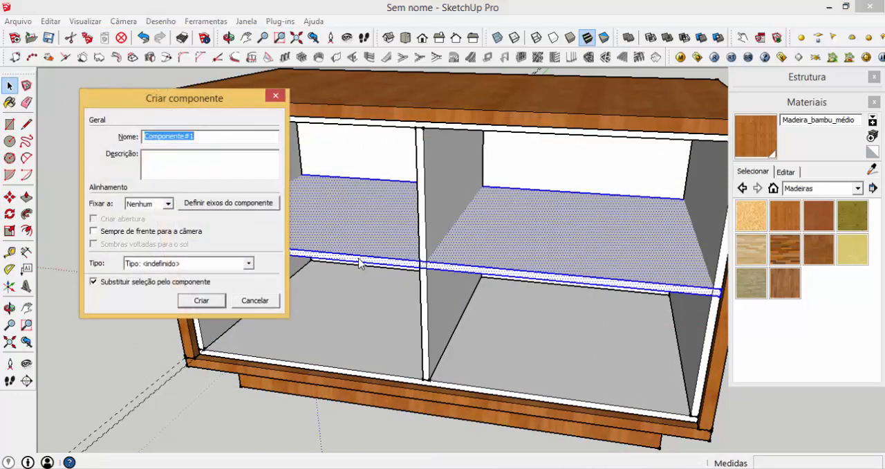
{"action": "type", "text": "pra"}
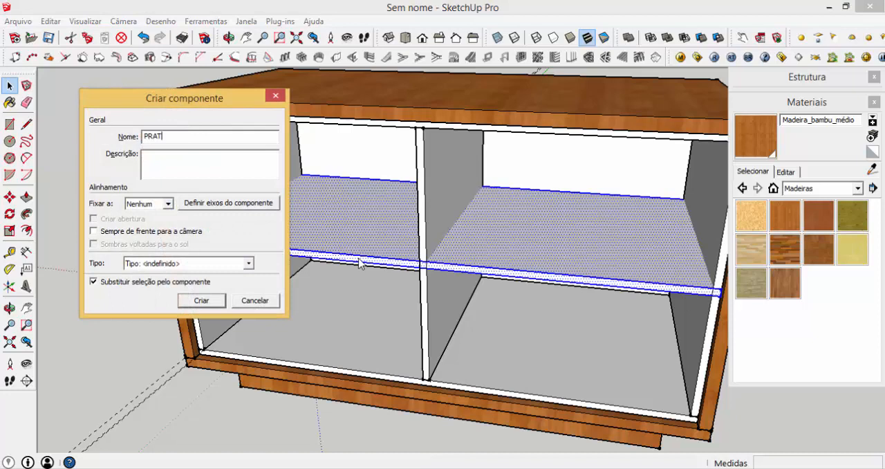
{"action": "type", "text": "TELEIRA"}
{"action": "key", "text": "Return"}
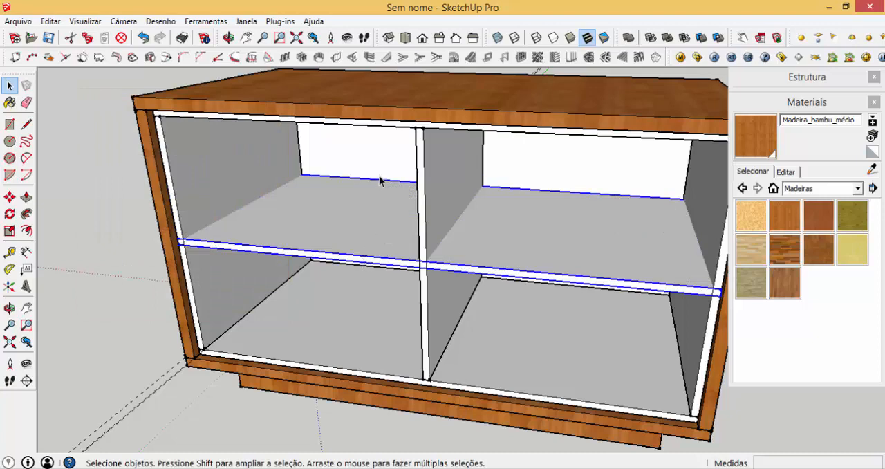
- Trim the middle shelf with the left inner side panel and with the central divider, keeping the cutting solids
{"action": "left_click", "coordinate": [241, 164]}
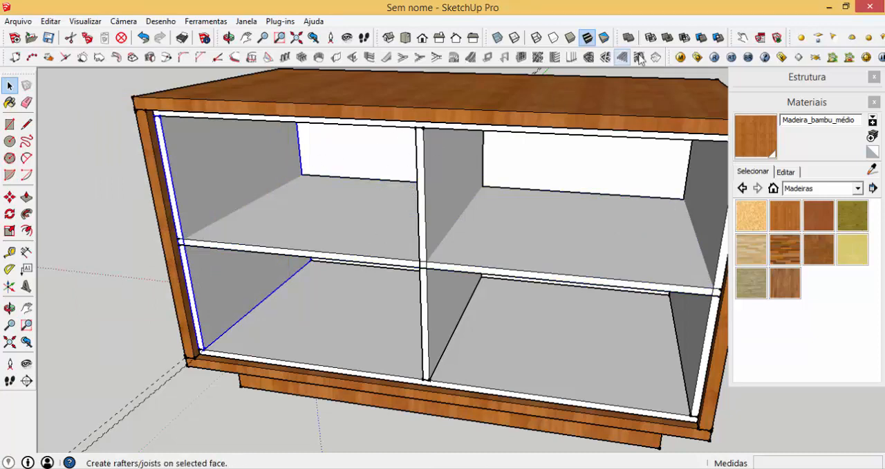
{"action": "left_click", "coordinate": [678, 46]}
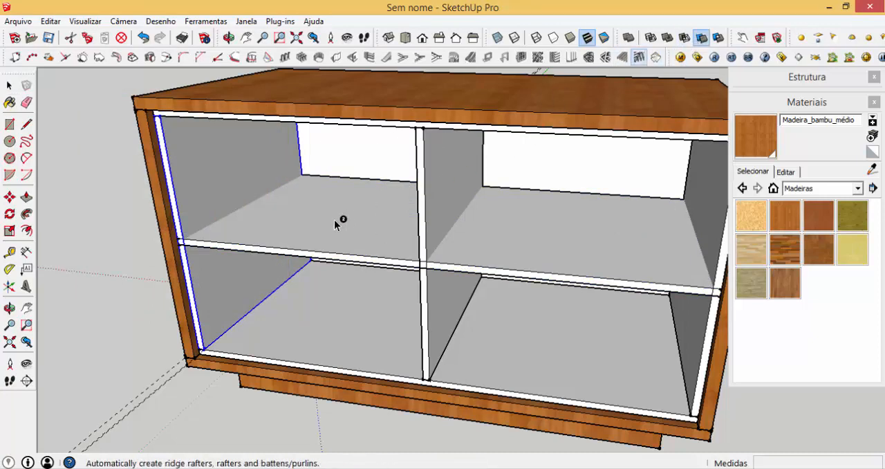
{"action": "left_click", "coordinate": [320, 234]}
{"action": "left_click", "coordinate": [443, 221]}
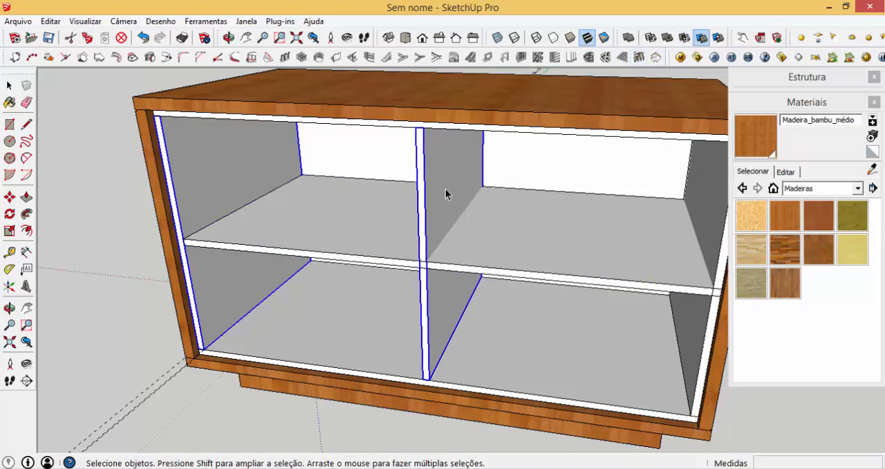
{"action": "left_click", "coordinate": [701, 37]}
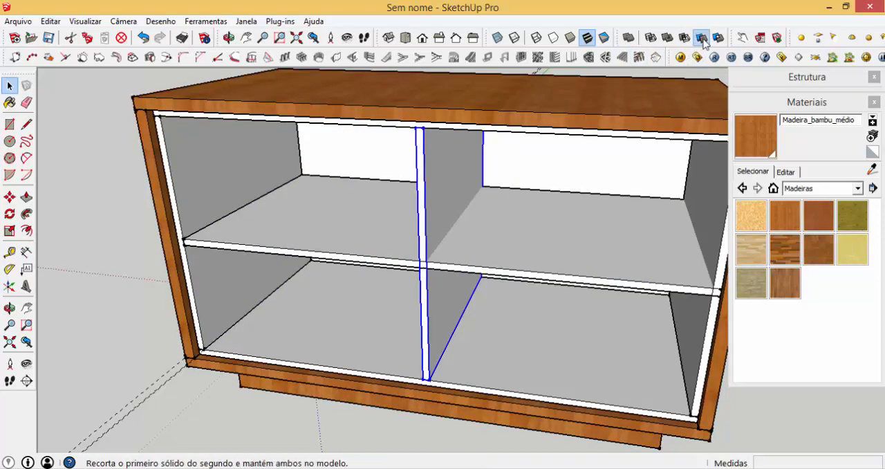
{"action": "left_click", "coordinate": [454, 252]}
{"action": "left_click", "coordinate": [454, 252]}
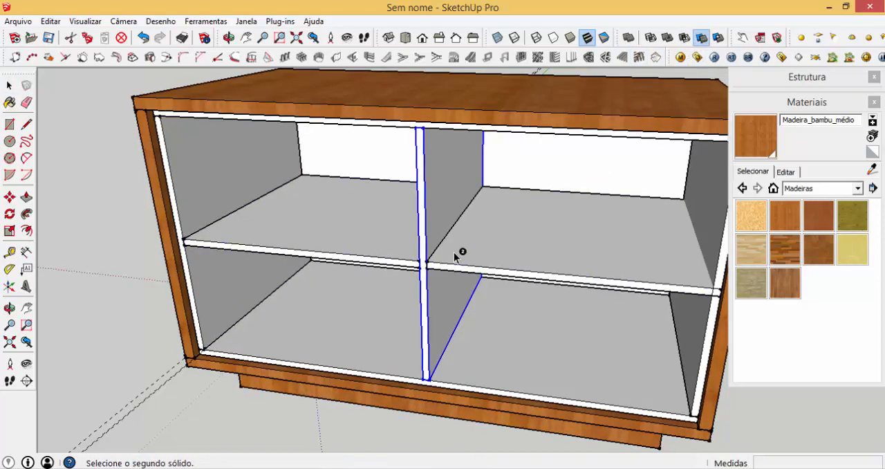
- Delete the shelf portion to the right of the central divider from inside the shelf component
{"action": "key", "text": "space"}
{"action": "triple_click", "coordinate": [496, 257]}
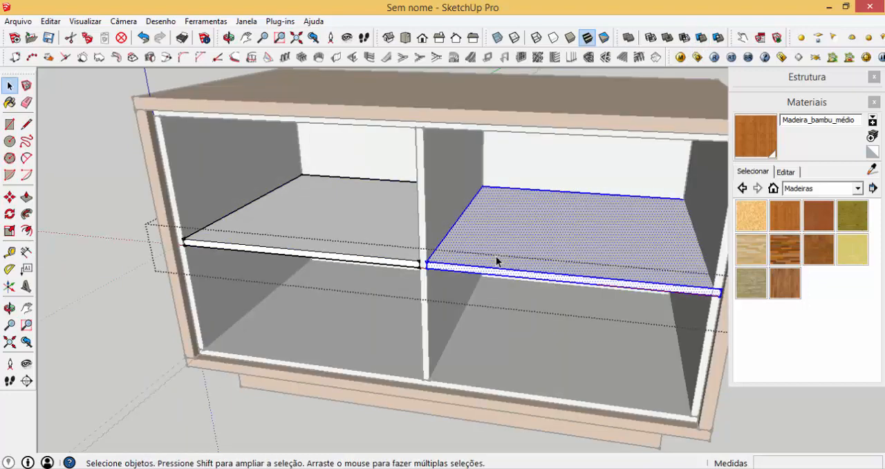
{"action": "key", "text": "Delete"}
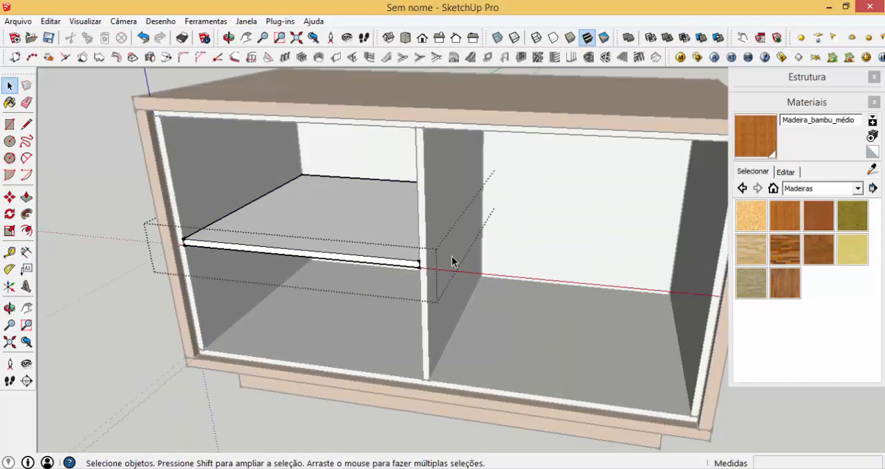
{"action": "left_click", "coordinate": [137, 207]}
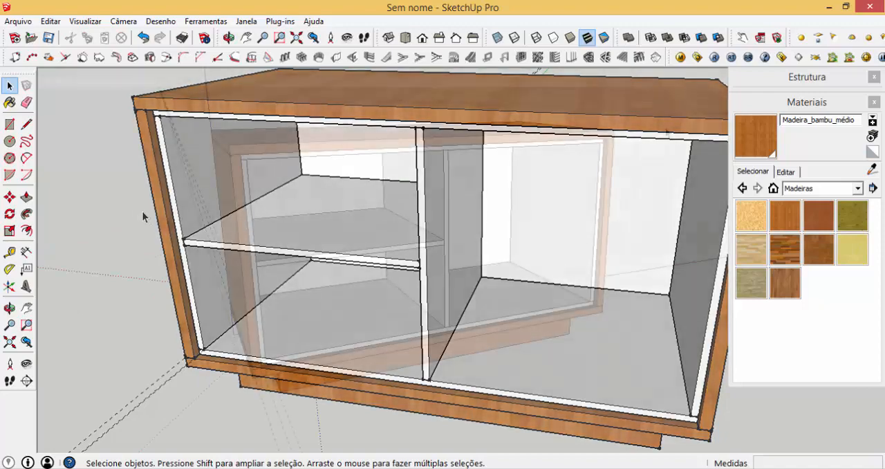
- Draw a rectangle over the right compartment's front, from the inner box's upper right outer corner to the base's lower edge, centred under the divider
{"action": "scroll", "coordinate": [622, 146], "scroll_direction": "up", "scroll_amount": 5}
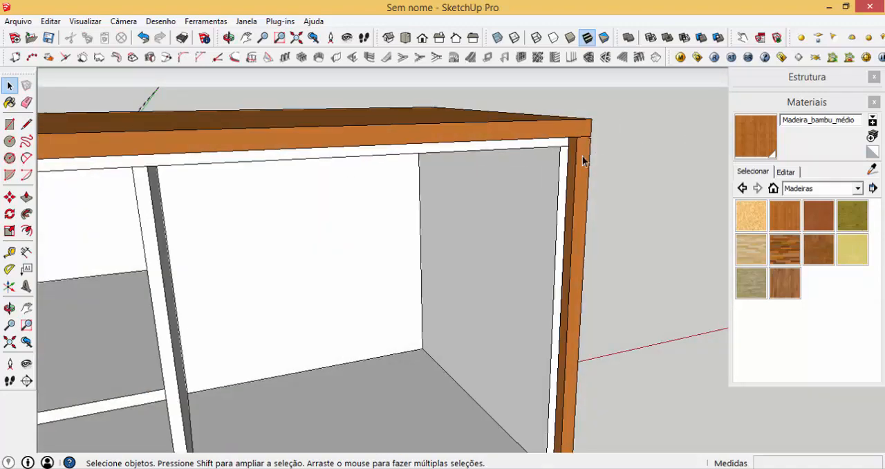
{"action": "middle_click_drag", "start_coordinate": [583, 161], "coordinate": [573, 127]}
{"action": "key", "text": "r"}
{"action": "scroll", "coordinate": [574, 114], "scroll_direction": "up", "scroll_amount": 5}
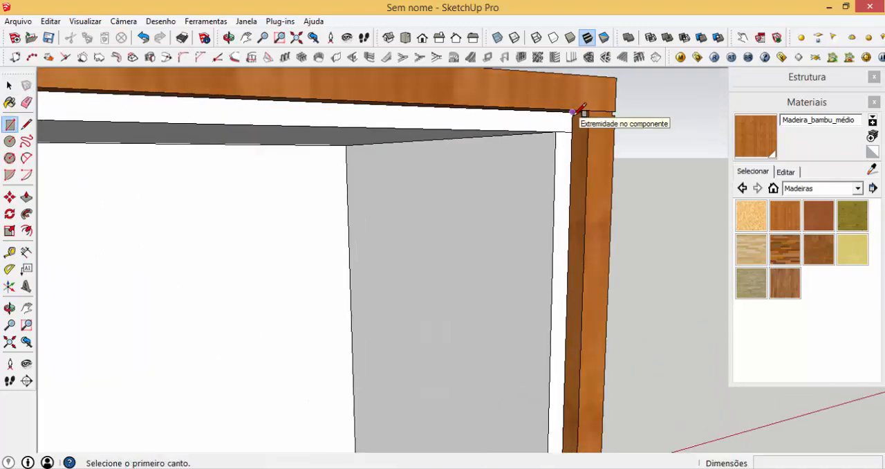
{"action": "scroll", "coordinate": [573, 111], "scroll_direction": "up", "scroll_amount": 2}
{"action": "left_click", "coordinate": [573, 107]}
{"action": "scroll", "coordinate": [571, 114], "scroll_direction": "down", "scroll_amount": 10}
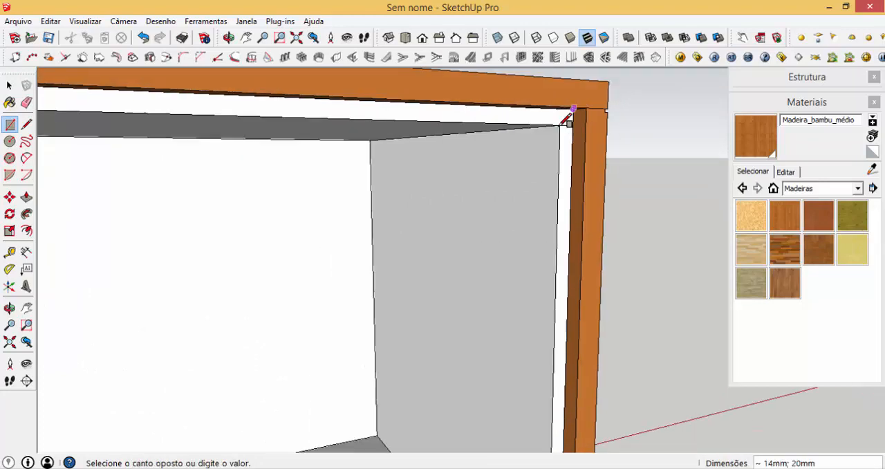
{"action": "scroll", "coordinate": [392, 313], "scroll_direction": "up", "scroll_amount": 6}
{"action": "scroll", "coordinate": [391, 315], "scroll_direction": "up", "scroll_amount": 4}
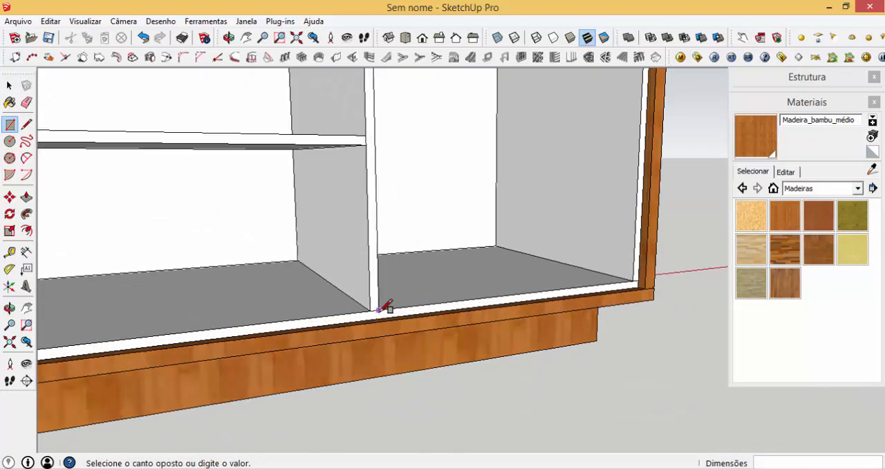
{"action": "left_click", "coordinate": [374, 318]}
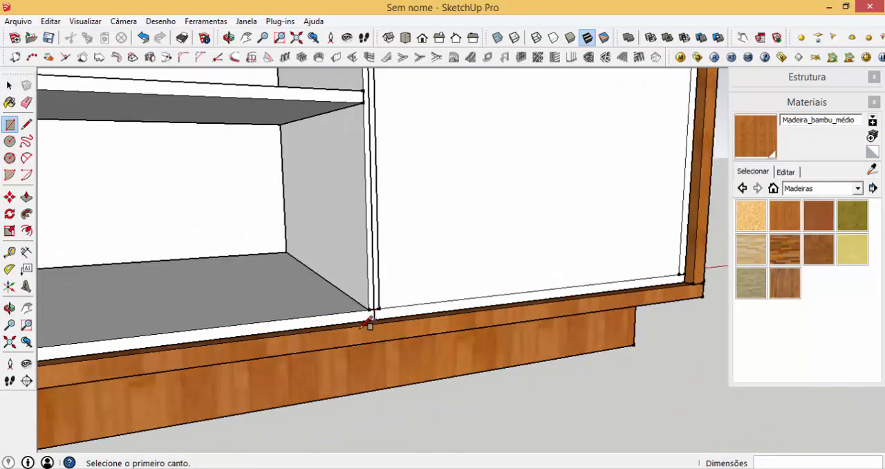
{"action": "scroll", "coordinate": [409, 293], "scroll_direction": "down", "scroll_amount": 8}
{"action": "middle_click_drag", "start_coordinate": [456, 277], "coordinate": [438, 277]}
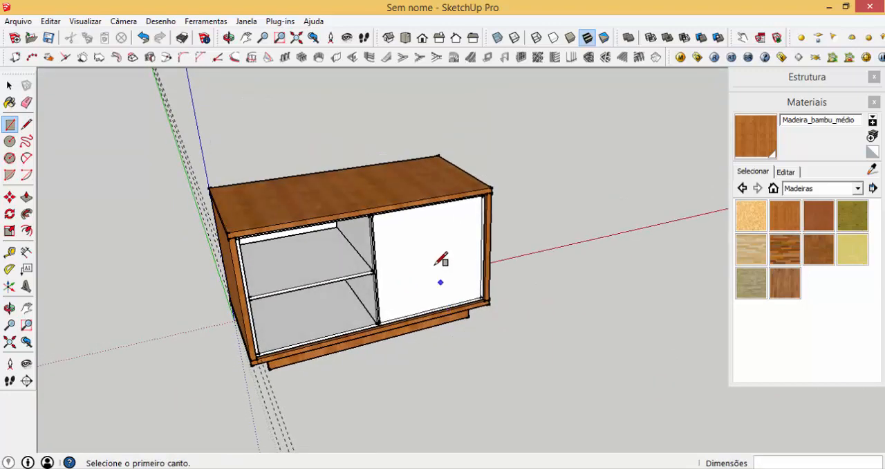
- Move the new front face 1000 mm along the red axis, clear of the cabinet, and turn it into a group
{"action": "key", "text": "space"}
{"action": "left_click", "coordinate": [433, 267]}
{"action": "key", "text": "m"}
{"action": "left_click", "coordinate": [553, 334]}
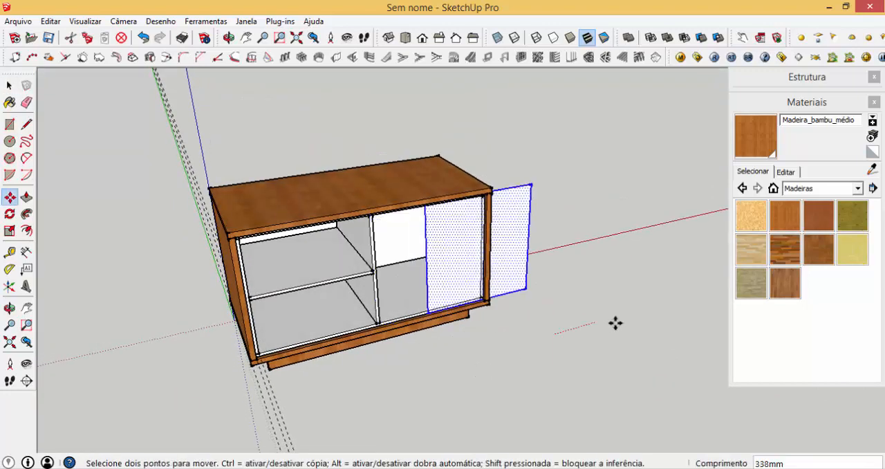
{"action": "key", "text": "Return"}
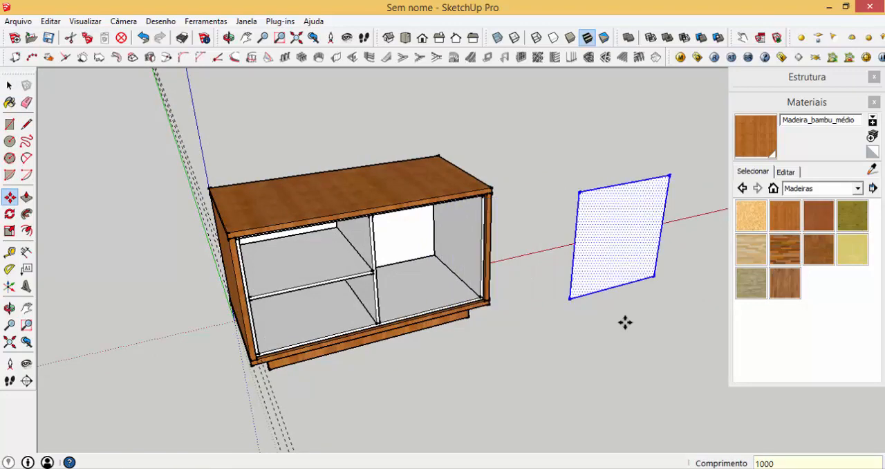
{"action": "scroll", "coordinate": [612, 197], "scroll_direction": "up", "scroll_amount": 4}
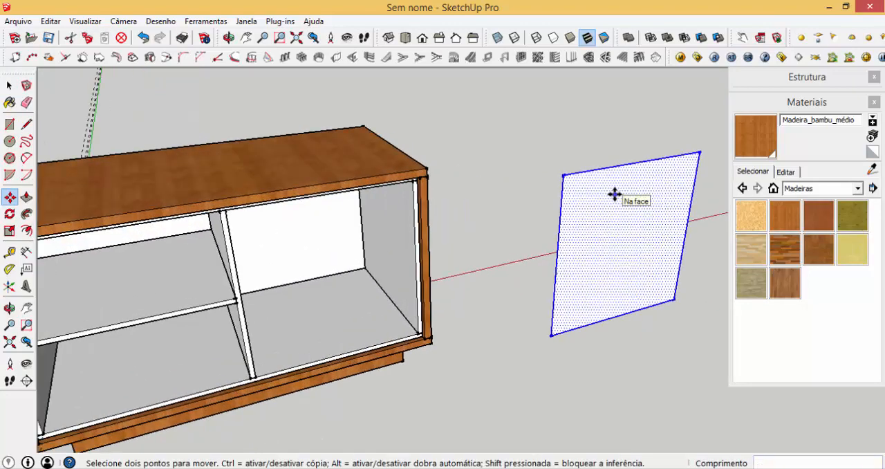
{"action": "right_click", "coordinate": [614, 196]}
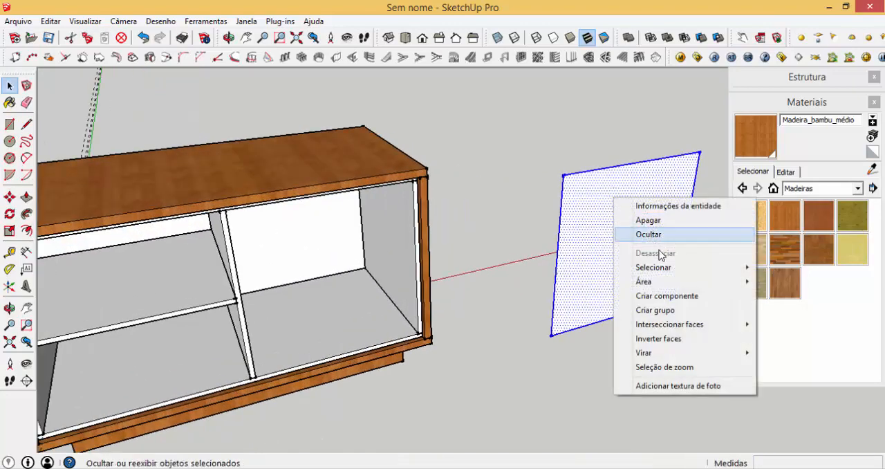
{"action": "left_click", "coordinate": [689, 314]}
- Place guides on the grouped face 3 mm inside its top edge, 3 mm inside its right edge and 1.5 mm inside its left edge
{"action": "scroll", "coordinate": [609, 168], "scroll_direction": "up", "scroll_amount": 5}
{"action": "key", "text": "t"}
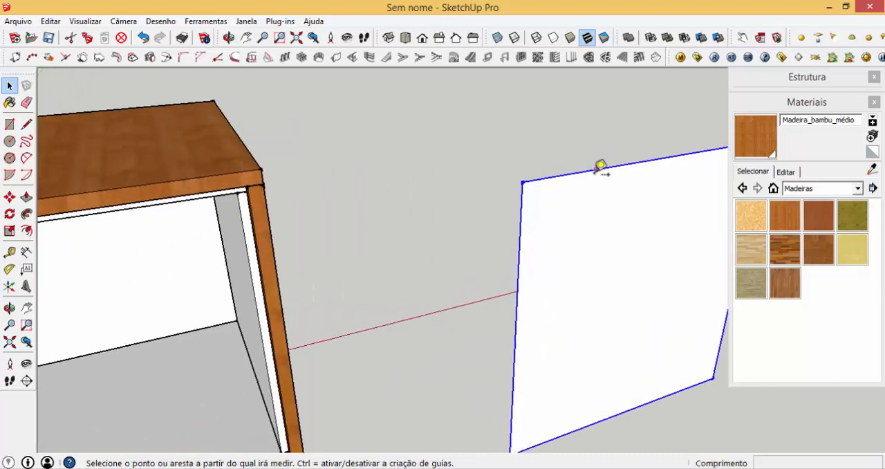
{"action": "left_click", "coordinate": [594, 169]}
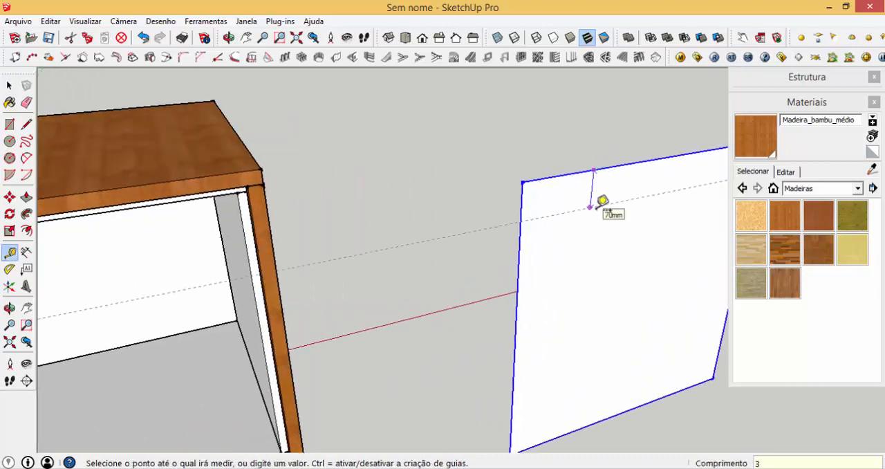
{"action": "key", "text": "Return"}
{"action": "scroll", "coordinate": [602, 202], "scroll_direction": "down", "scroll_amount": 2}
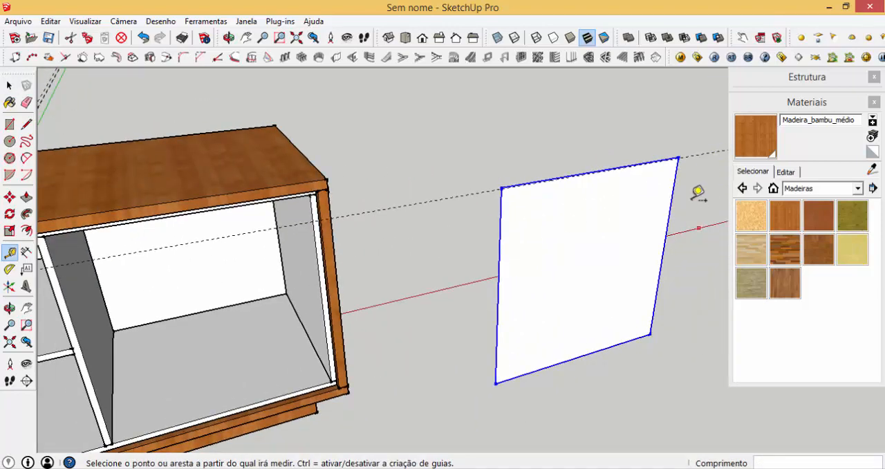
{"action": "scroll", "coordinate": [695, 192], "scroll_direction": "up", "scroll_amount": 5}
{"action": "left_click", "coordinate": [674, 157]}
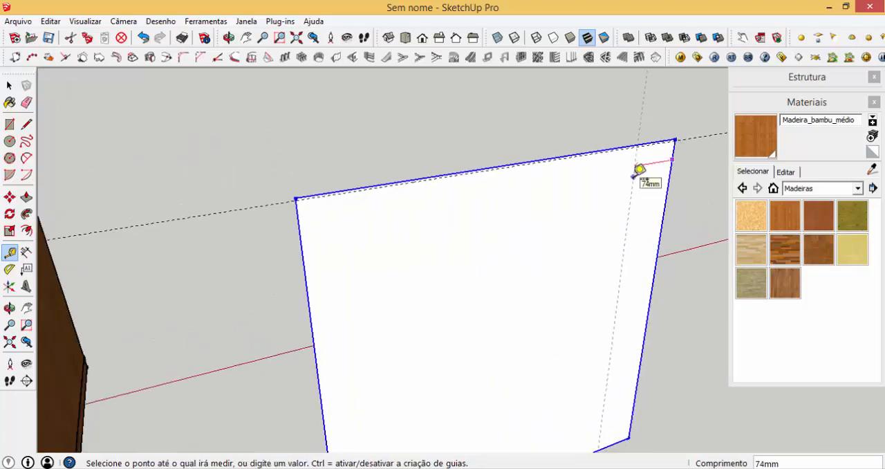
{"action": "key", "text": "Return"}
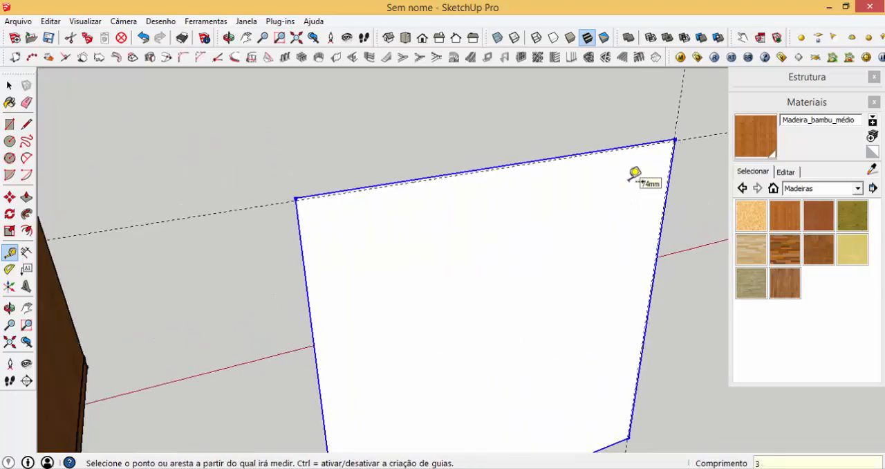
{"action": "left_click", "coordinate": [298, 222]}
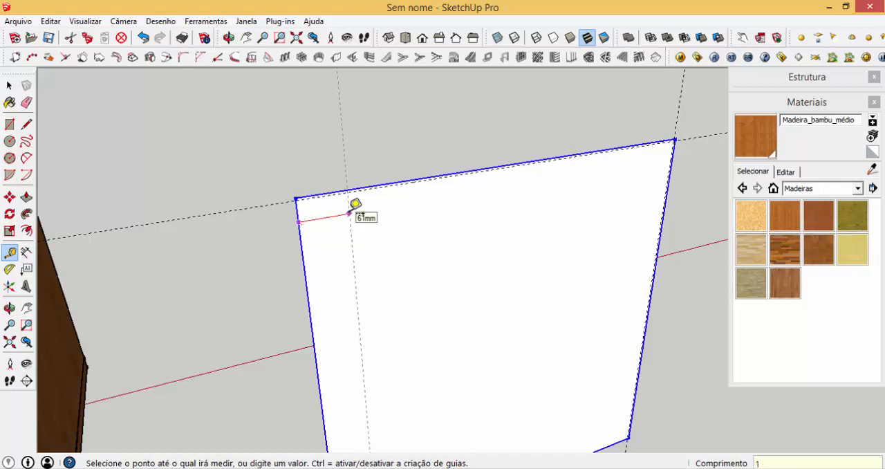
{"action": "left_click", "coordinate": [349, 213]}
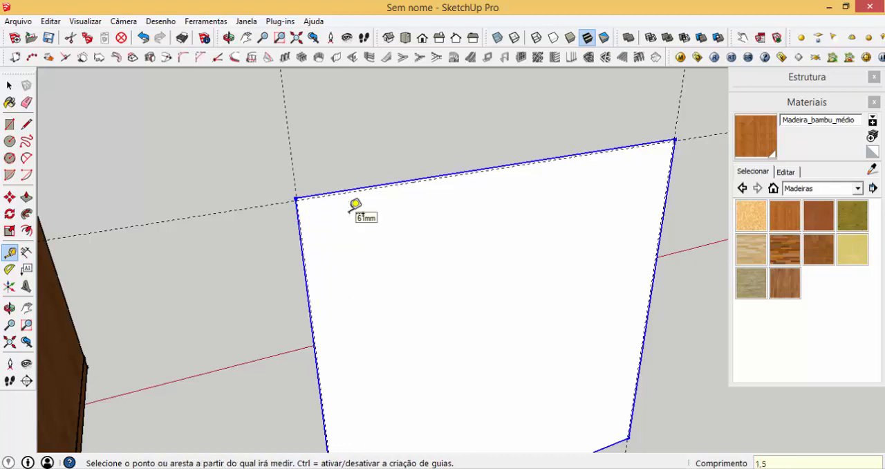
- Place a horizontal guide 143.75 mm below the face's top guide to mark the first drawer front's height
{"action": "scroll", "coordinate": [354, 208], "scroll_direction": "up", "scroll_amount": 1}
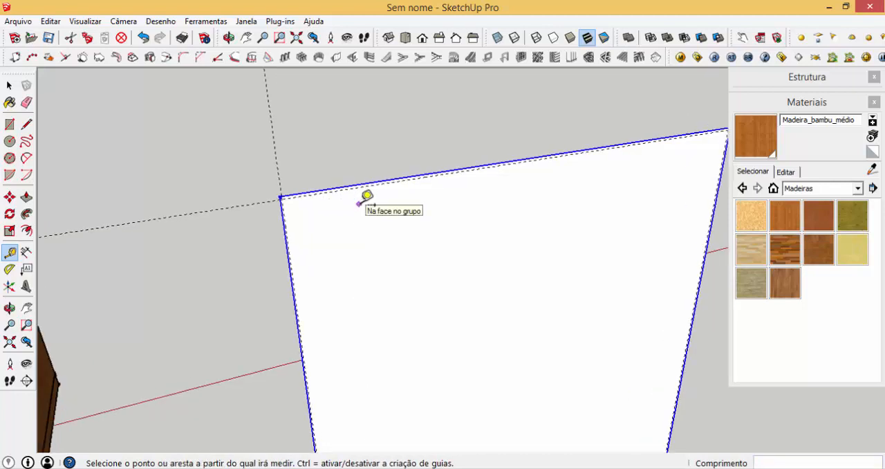
{"action": "left_click", "coordinate": [373, 184]}
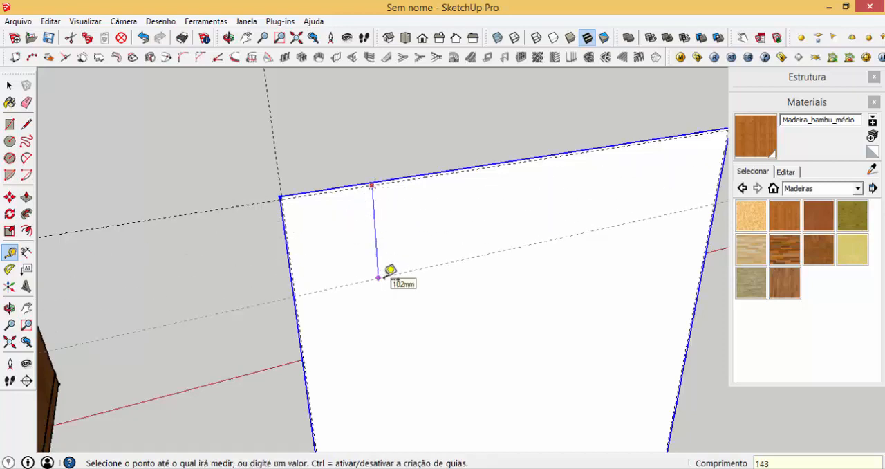
{"action": "type", "text": "143,75"}
{"action": "key", "text": "Return"}
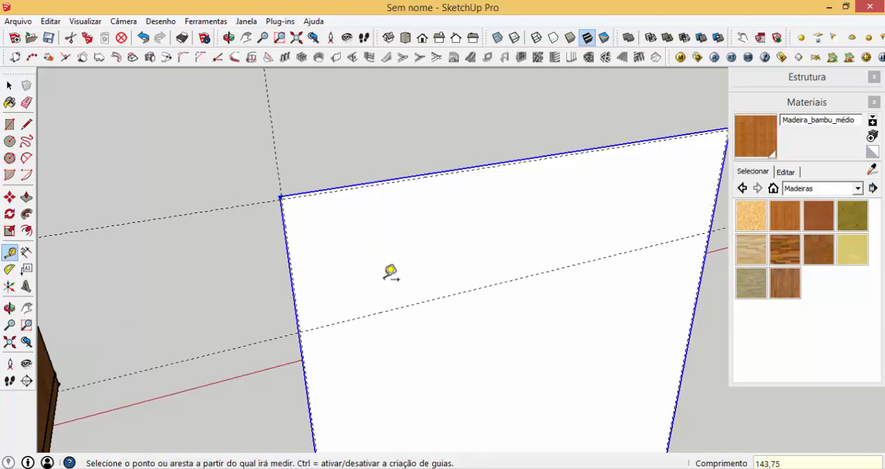
- Draw the first drawer front as a rectangle between the upper left guide intersection and the right end of the lower guide
{"action": "key", "text": "r"}
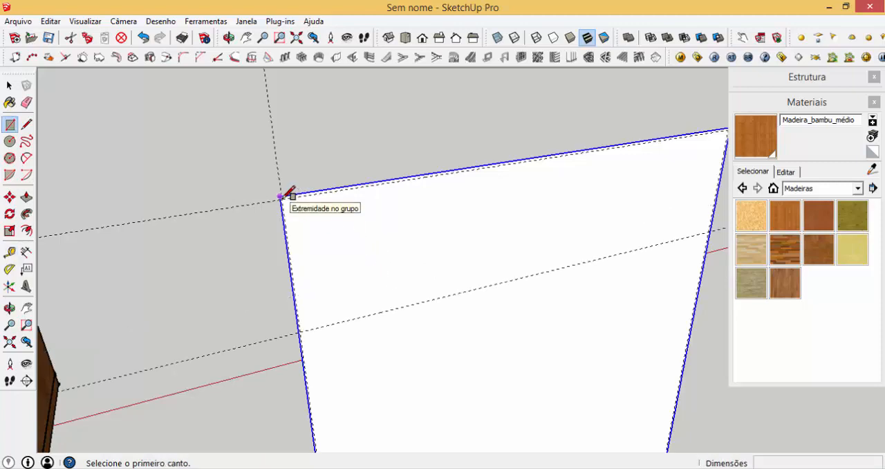
{"action": "scroll", "coordinate": [283, 195], "scroll_direction": "up", "scroll_amount": 2}
{"action": "left_click", "coordinate": [275, 194]}
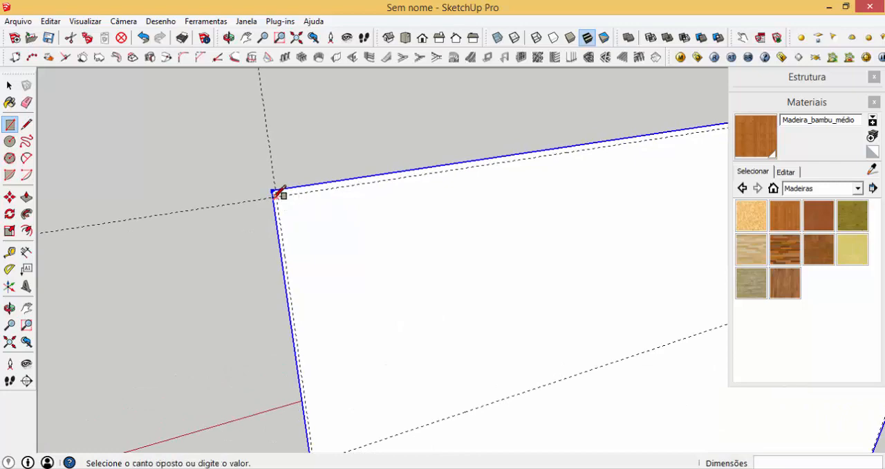
{"action": "scroll", "coordinate": [125, 217], "scroll_direction": "down", "scroll_amount": 3}
{"action": "scroll", "coordinate": [429, 232], "scroll_direction": "up", "scroll_amount": 3}
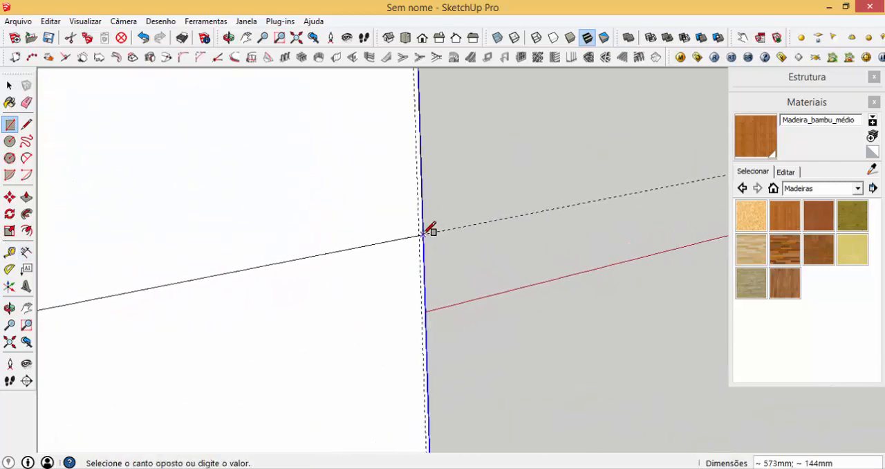
{"action": "left_click", "coordinate": [425, 234]}
- Turn the drawer front rectangle into a component named GAVETA
{"action": "scroll", "coordinate": [411, 230], "scroll_direction": "down", "scroll_amount": 1}
{"action": "key", "text": "space"}
{"action": "left_click", "coordinate": [371, 222]}
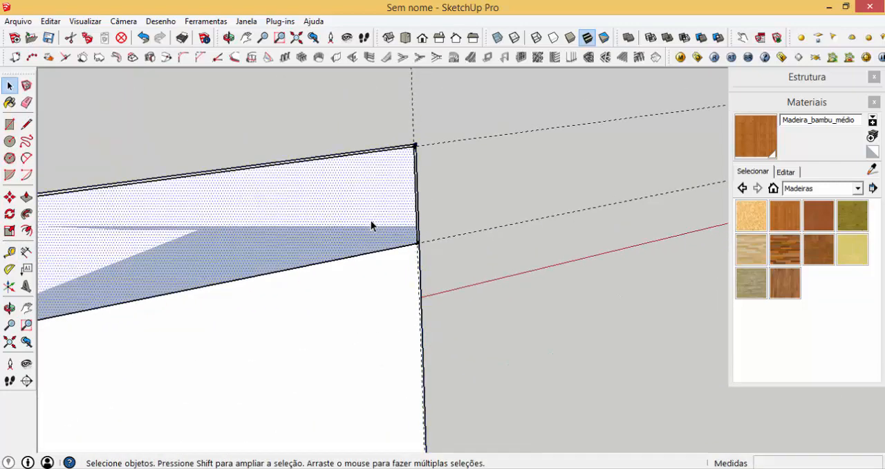
{"action": "type", "text": "g"}
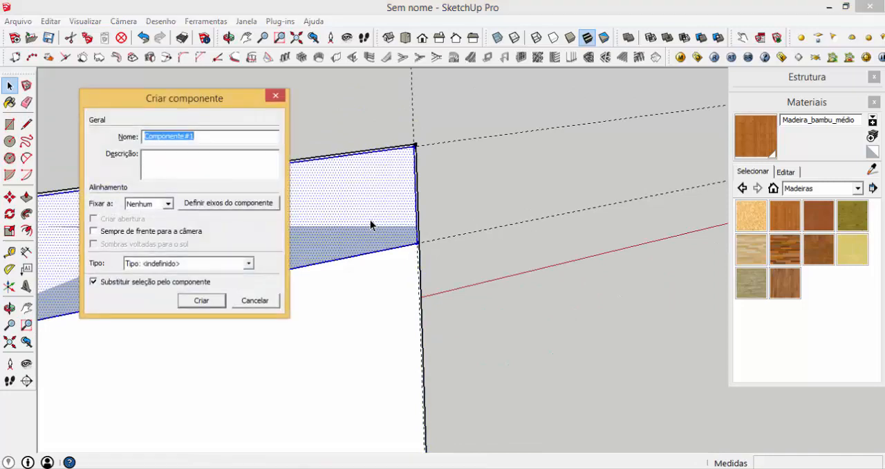
{"action": "type", "text": "GAVETA"}
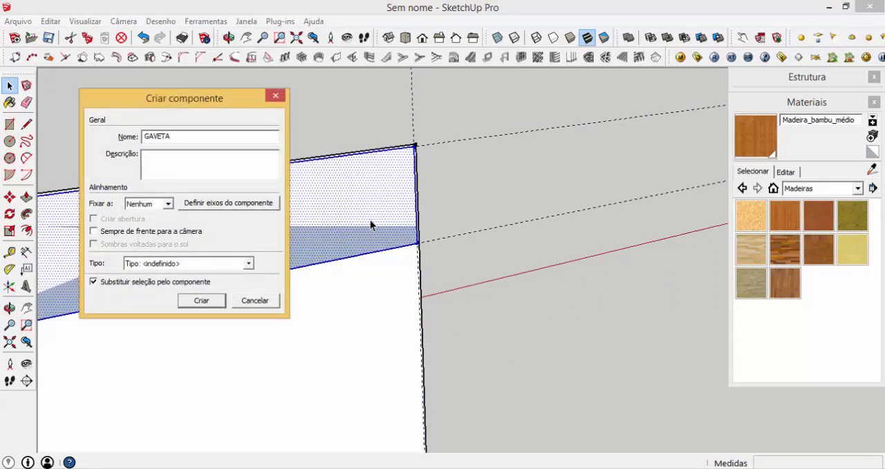
{"action": "key", "text": "Return"}
- Copy the drawer front down about 147 mm, from the group's upper corner to the lower guide, and repeat for three copies
{"action": "scroll", "coordinate": [448, 166], "scroll_direction": "up", "scroll_amount": 5}
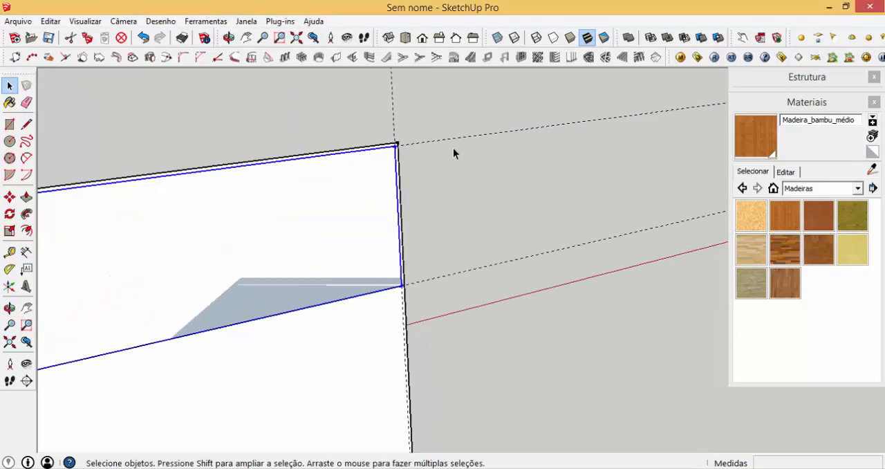
{"action": "key", "text": "m"}
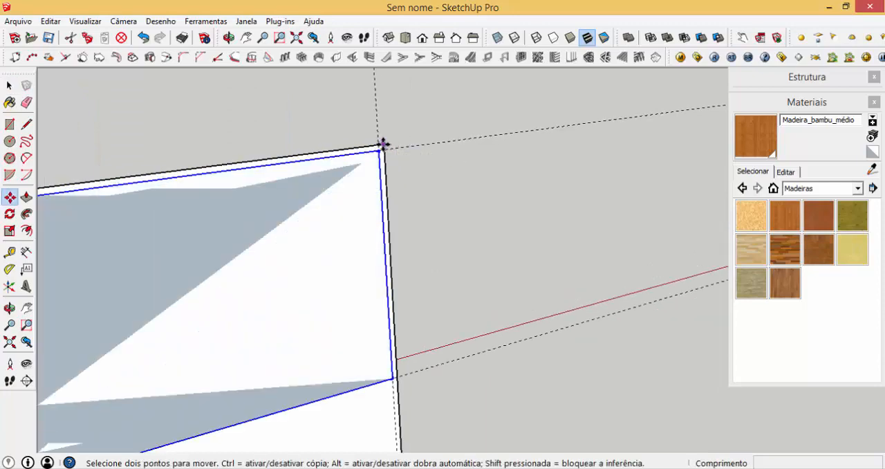
{"action": "left_click", "coordinate": [384, 146]}
{"action": "key", "text": "ctrl"}
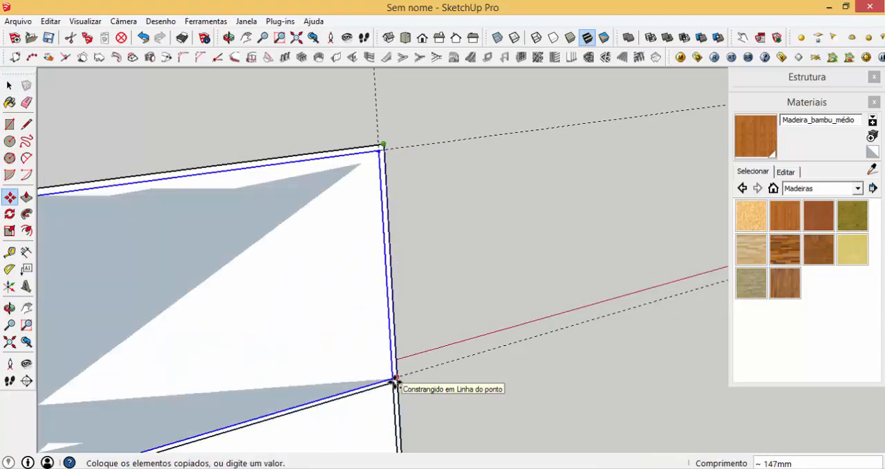
{"action": "scroll", "coordinate": [459, 222], "scroll_direction": "down", "scroll_amount": 3}
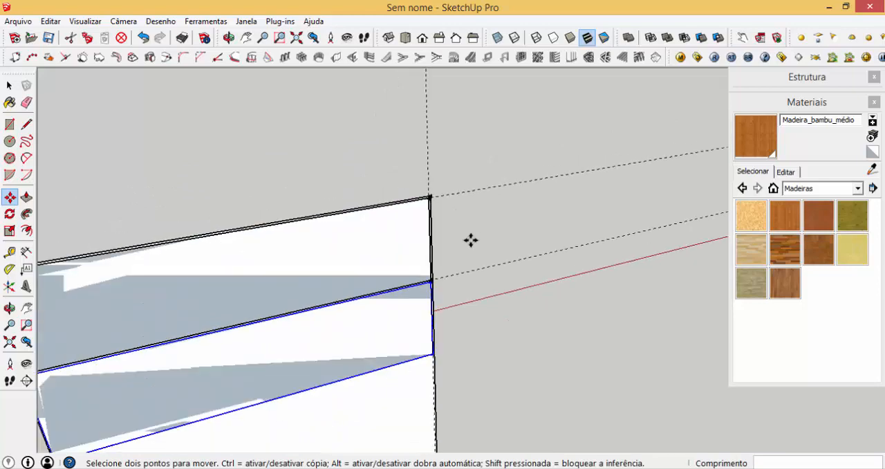
{"action": "key", "text": "Return"}
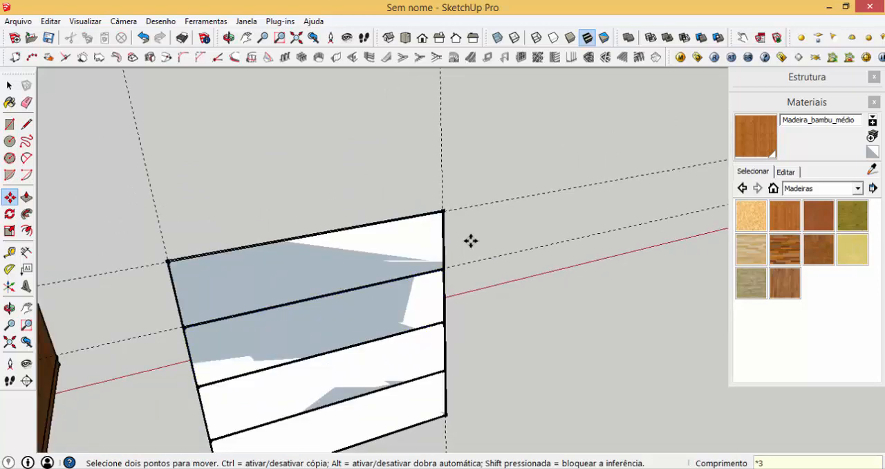
- Delete the grouped reference face behind the drawer fronts
{"action": "key", "text": "space"}
{"action": "scroll", "coordinate": [446, 214], "scroll_direction": "up", "scroll_amount": 6}
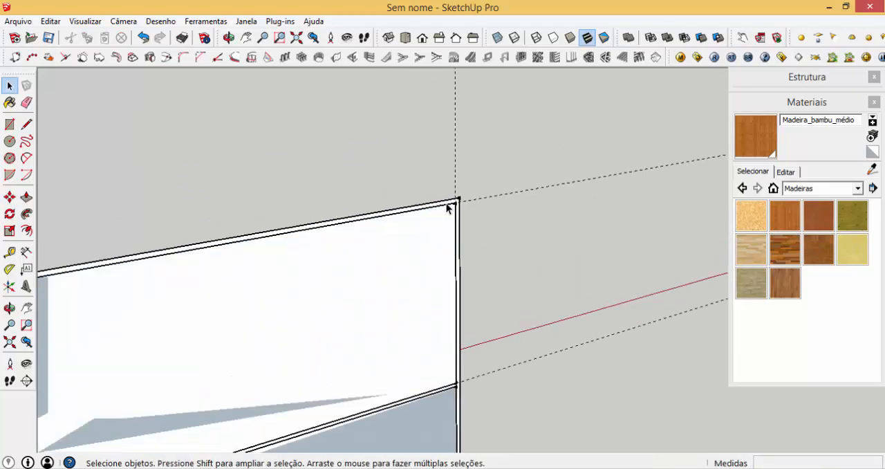
{"action": "left_click", "coordinate": [441, 202]}
{"action": "key", "text": "Delete"}
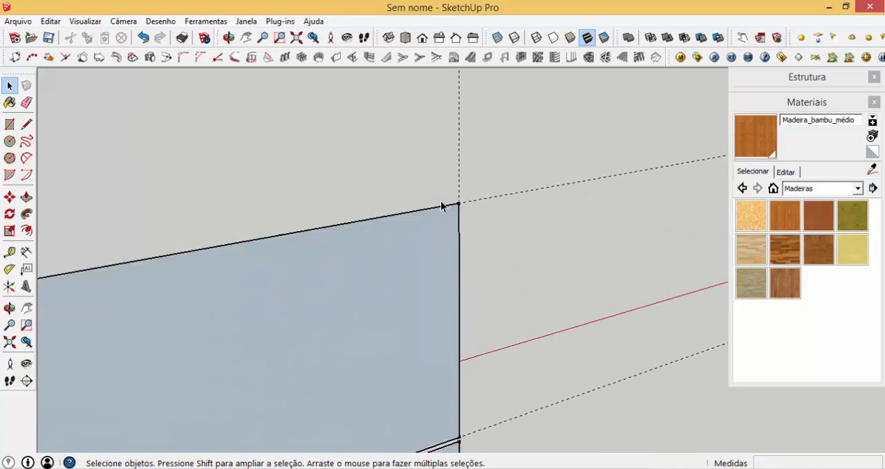
{"action": "scroll", "coordinate": [621, 336], "scroll_direction": "down", "scroll_amount": 4}
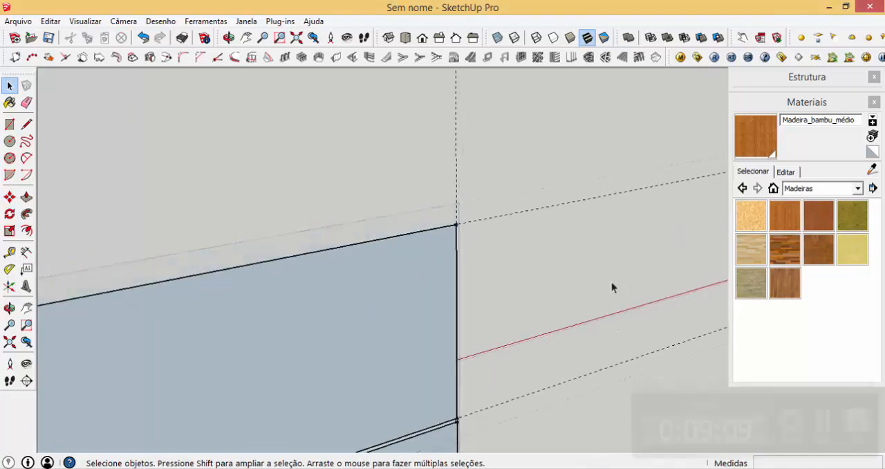
{"action": "scroll", "coordinate": [592, 296], "scroll_direction": "down", "scroll_amount": 4}
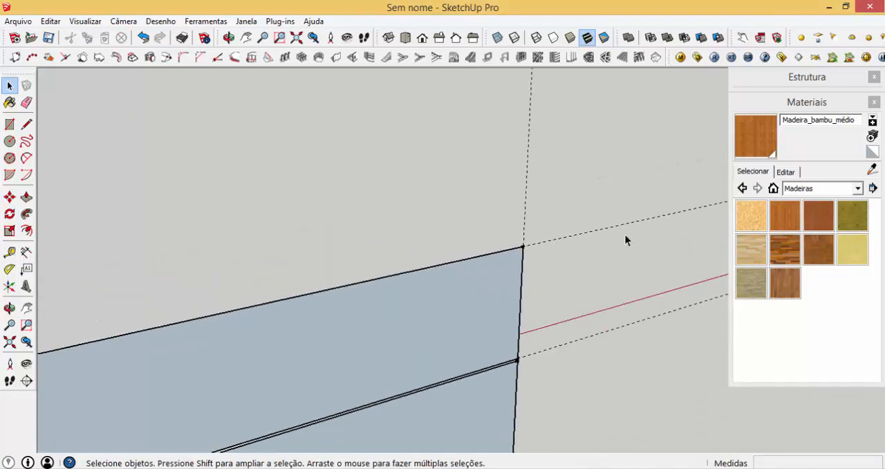
{"action": "scroll", "coordinate": [577, 223], "scroll_direction": "down", "scroll_amount": 3}
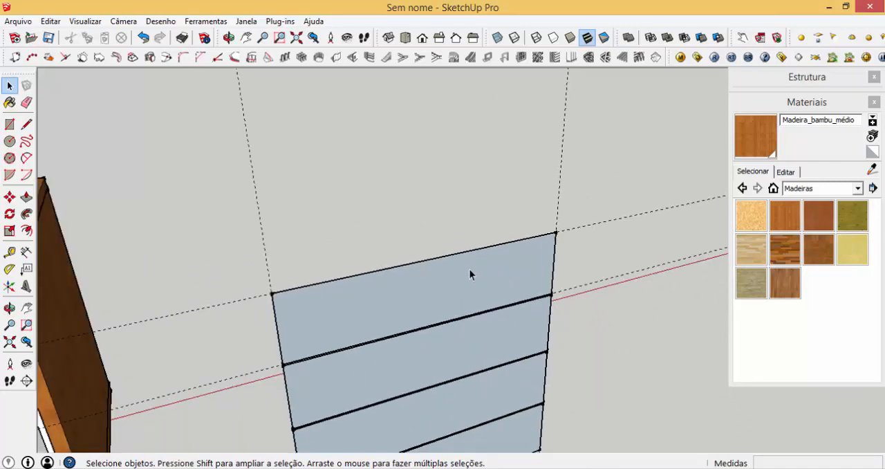
- Open the top drawer front component and extrude its face 18 mm outward with Push/Pull
{"action": "middle_click_drag", "start_coordinate": [498, 300], "coordinate": [474, 296]}
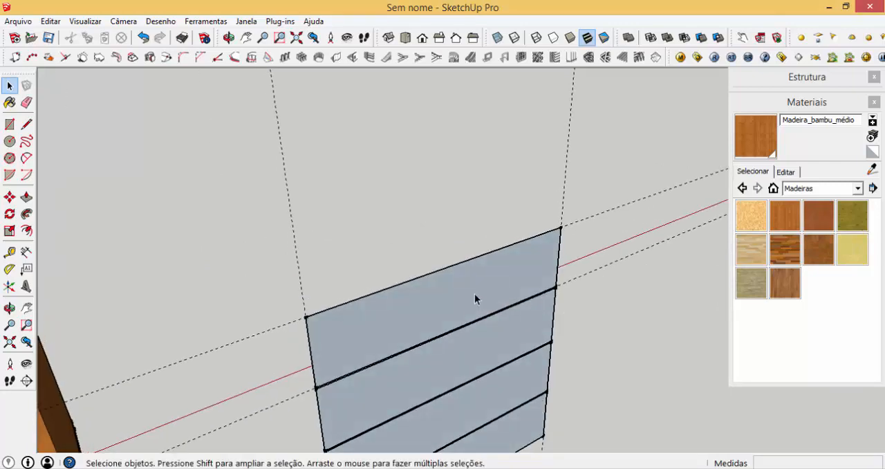
{"action": "scroll", "coordinate": [470, 298], "scroll_direction": "up", "scroll_amount": 2}
{"action": "double_click", "coordinate": [470, 298]}
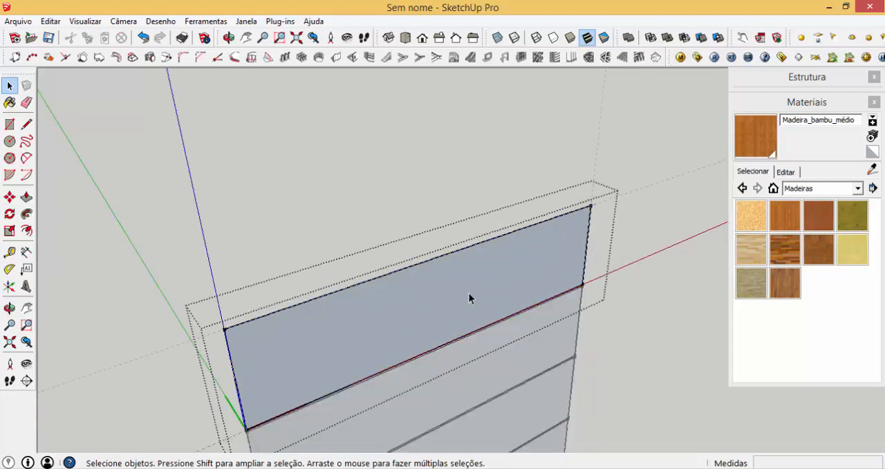
{"action": "key", "text": "p"}
{"action": "left_click_drag", "start_coordinate": [470, 295], "coordinate": [485, 306]}
{"action": "type", "text": "18"}
{"action": "key", "text": "Return"}
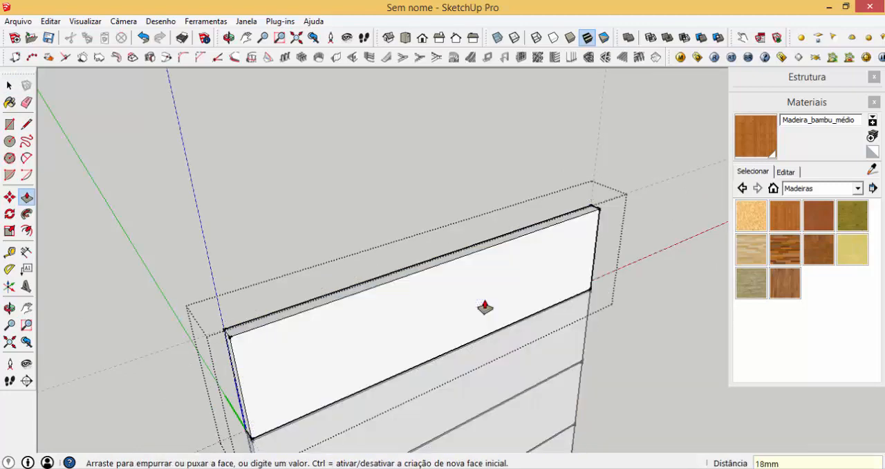
- Draw an 80 x 25 mm rectangle on the drawer front, starting from the midpoint of its upper front edge
{"action": "key", "text": "r"}
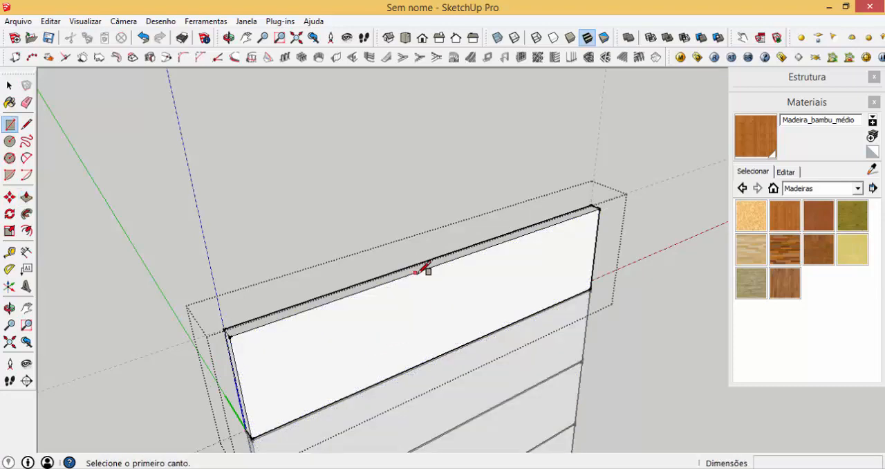
{"action": "left_click", "coordinate": [450, 260]}
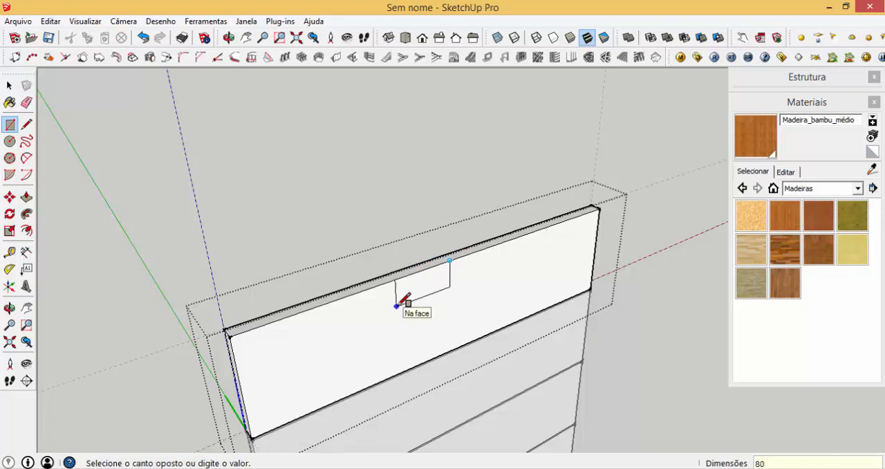
{"action": "type", "text": "80;25"}
{"action": "key", "text": "Return"}
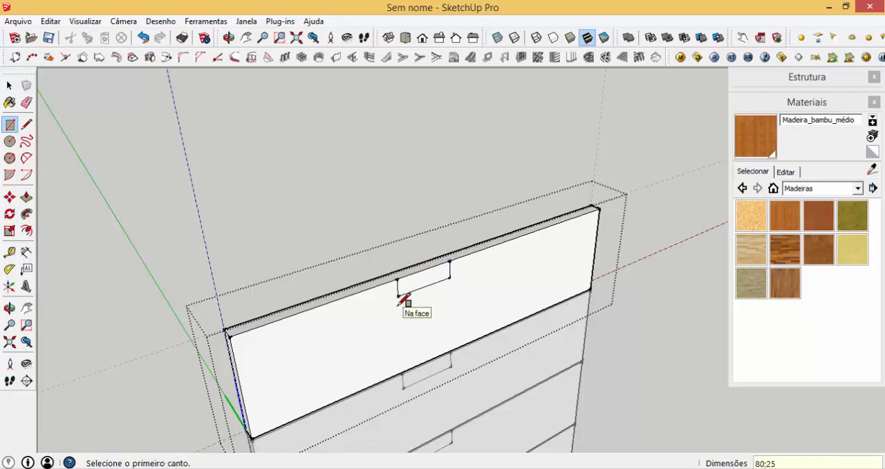
- Copy the small rectangle 80 mm sideways to the other side of the midpoint and delete the dividing line between them
{"action": "key", "text": "space"}
{"action": "left_click", "coordinate": [417, 289]}
{"action": "key", "text": "m"}
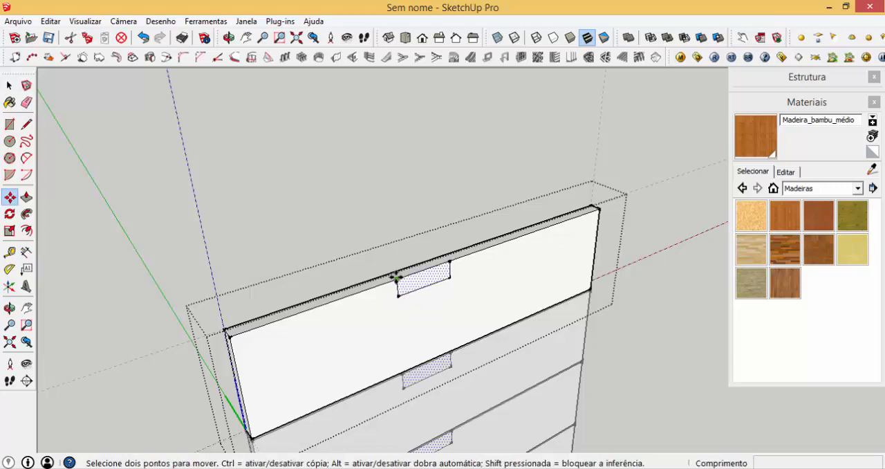
{"action": "left_click", "coordinate": [397, 278]}
{"action": "key", "text": "ctrl"}
{"action": "left_click", "coordinate": [447, 264]}
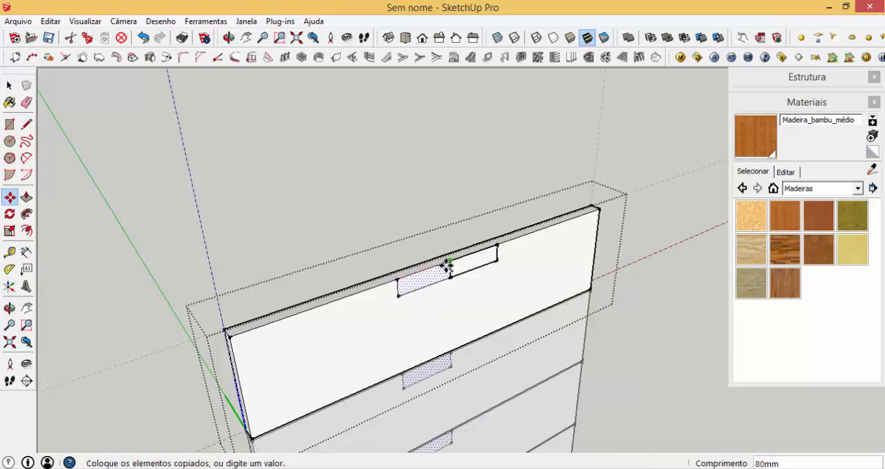
{"action": "scroll", "coordinate": [449, 267], "scroll_direction": "up", "scroll_amount": 2}
{"action": "key", "text": "space"}
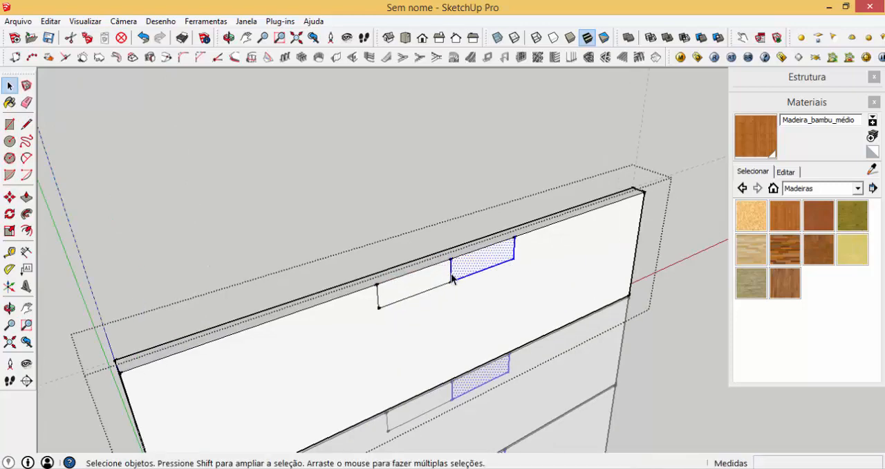
{"action": "left_click", "coordinate": [451, 277]}
{"action": "key", "text": "Delete"}
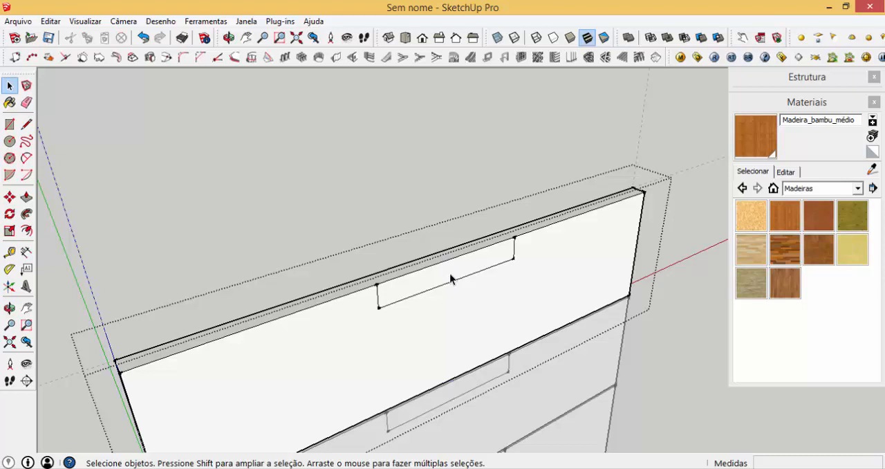
- Push the combined handle rectangle 15 mm into the drawer front to form a recessed pull
{"action": "left_click", "coordinate": [448, 279]}
{"action": "key", "text": "p"}
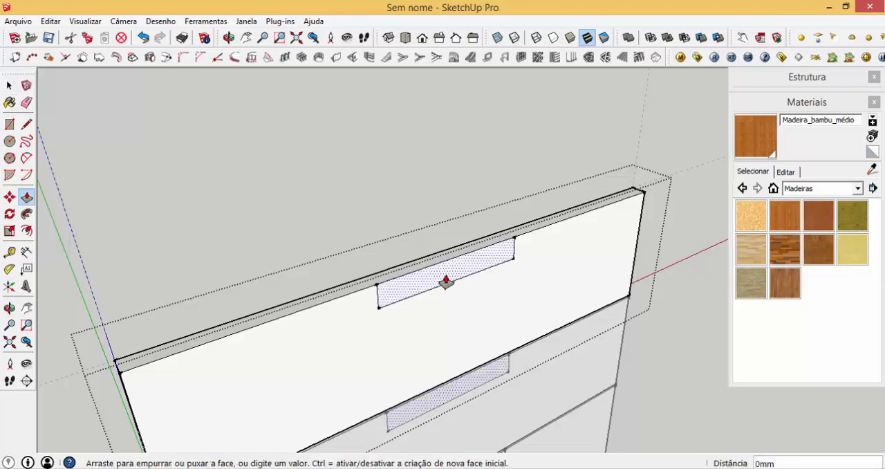
{"action": "left_click", "coordinate": [447, 278]}
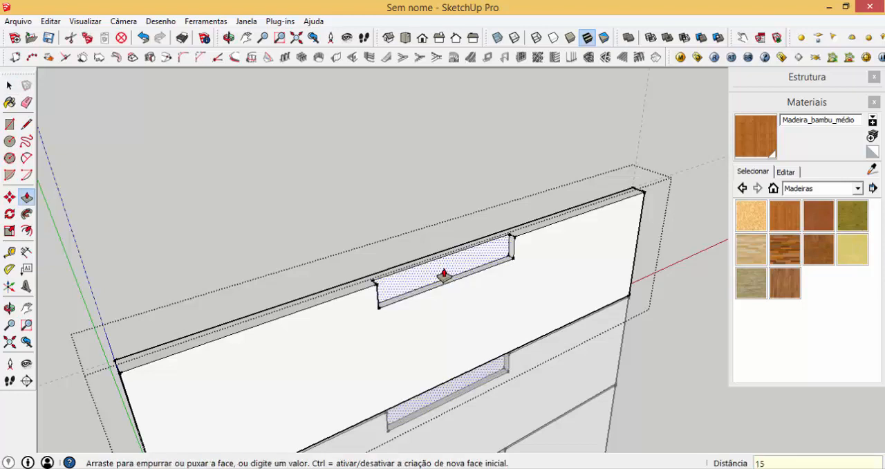
{"action": "key", "text": "Return"}
- Move the inner bottom edge of the handle recess straight down to slope the bottom of the pull
{"action": "key", "text": "space"}
{"action": "left_click", "coordinate": [439, 272]}
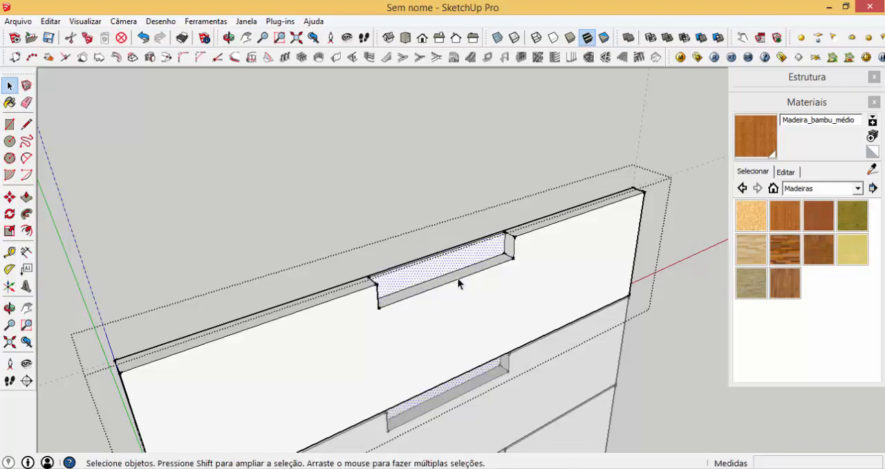
{"action": "left_click", "coordinate": [468, 271]}
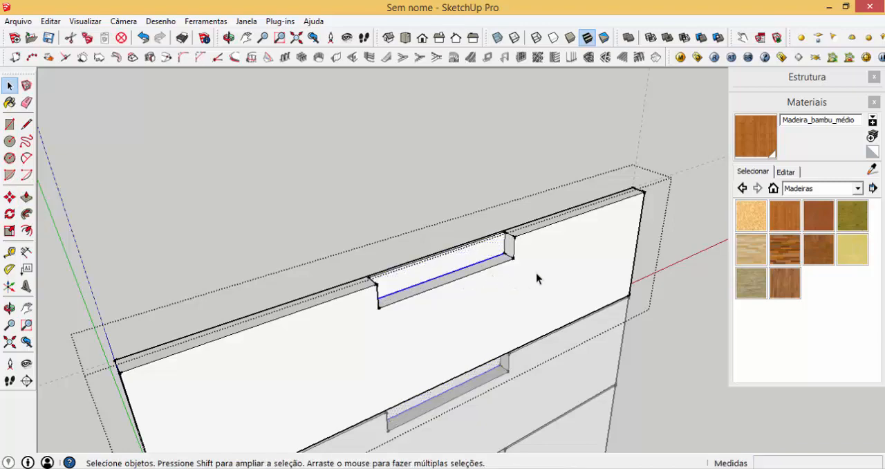
{"action": "key", "text": "m"}
{"action": "left_click", "coordinate": [579, 236]}
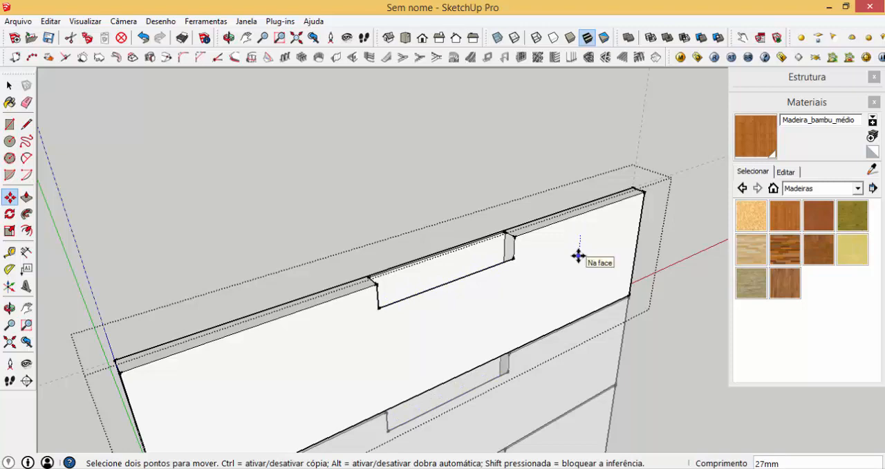
{"action": "key", "text": "Return"}
{"action": "key", "text": "space"}
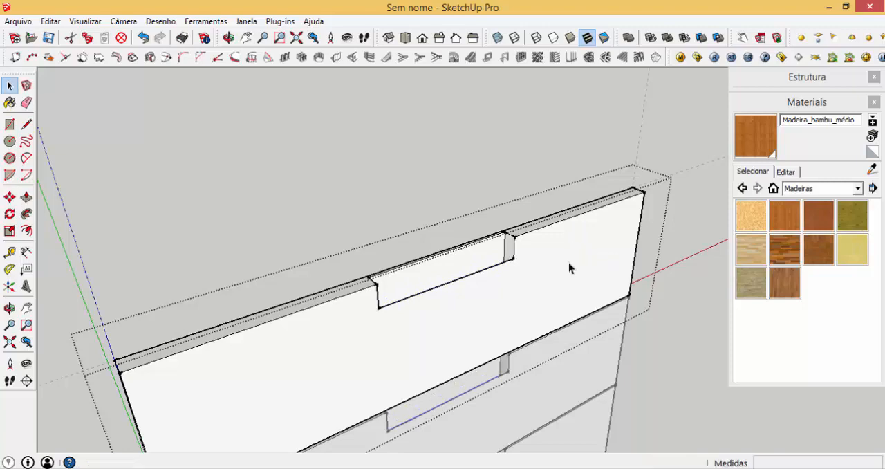
- Select all the drawer front geometry and make it a nested component named FRENTE GAVETA
{"action": "middle_click_drag", "start_coordinate": [477, 319], "coordinate": [521, 345]}
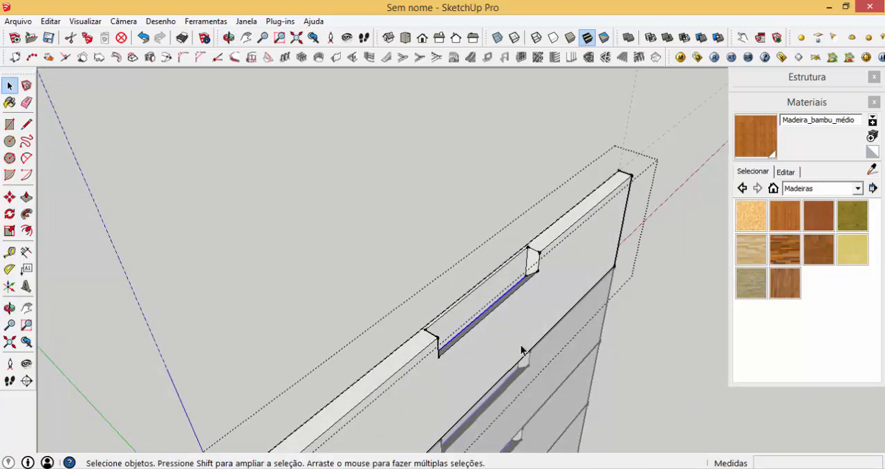
{"action": "triple_click", "coordinate": [520, 346]}
{"action": "type", "text": "g"}
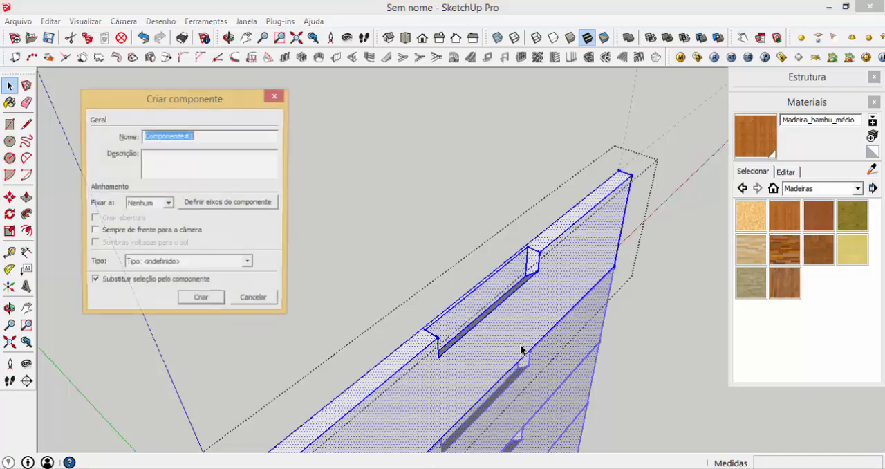
{"action": "type", "text": "f"}
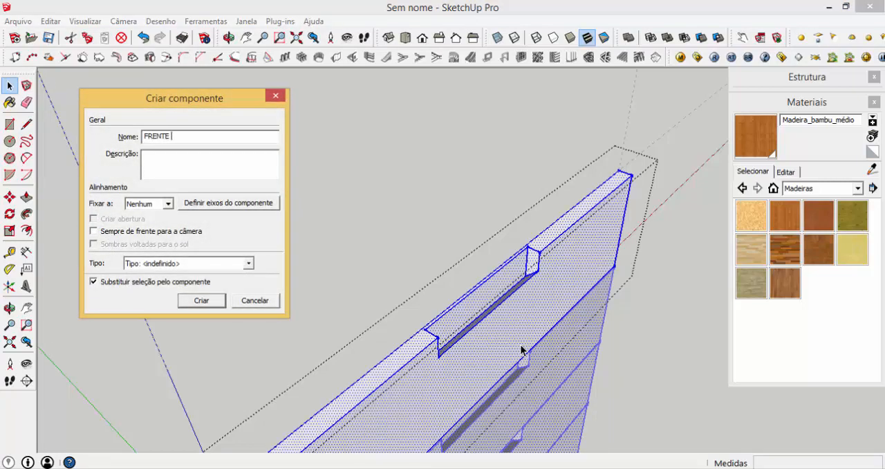
{"action": "type", "text": "RENTE GAVETA"}
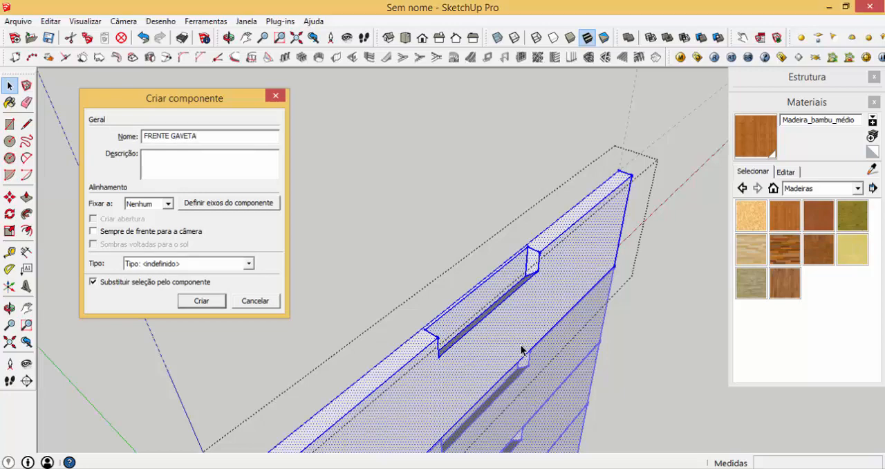
{"action": "key", "text": "Return"}
- Paint the drawer front component with the Madeira_bambu_médio material and leave component editing
{"action": "left_click", "coordinate": [744, 148]}
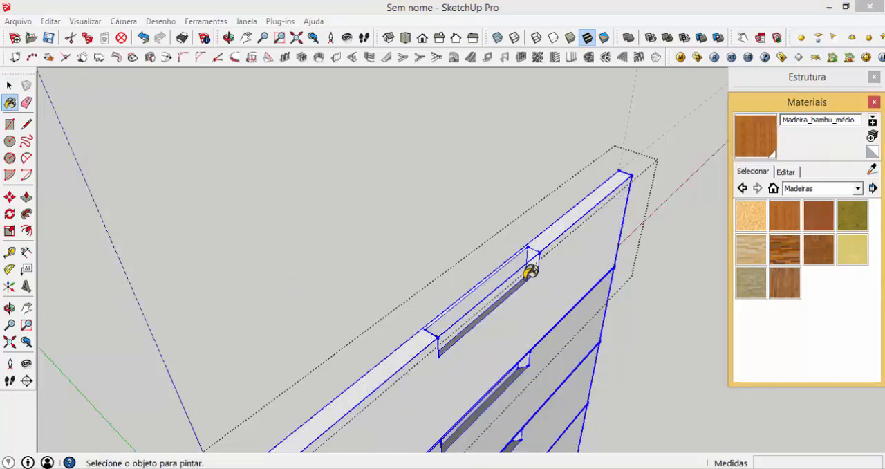
{"action": "left_click", "coordinate": [530, 271]}
{"action": "key", "text": "space"}
{"action": "left_click", "coordinate": [365, 181]}
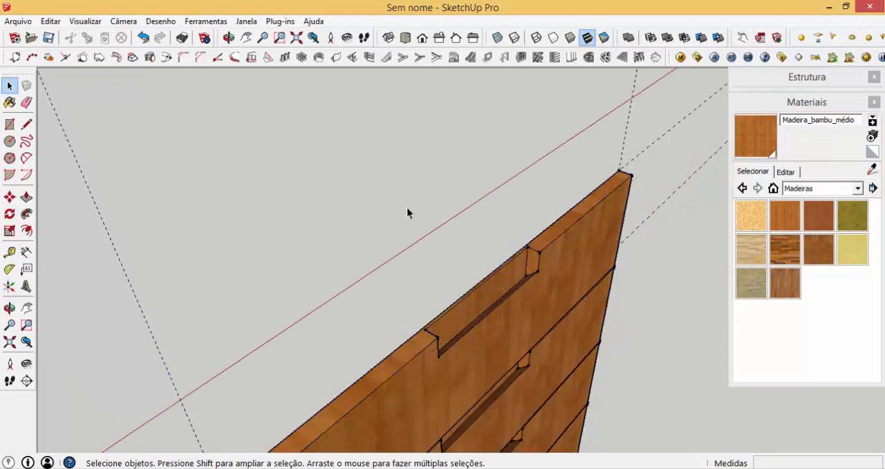
- On the back of the top drawer front, add a guide 15 mm above the bottom edge and another 6 mm above it
{"action": "middle_click_drag", "start_coordinate": [567, 325], "coordinate": [651, 345]}
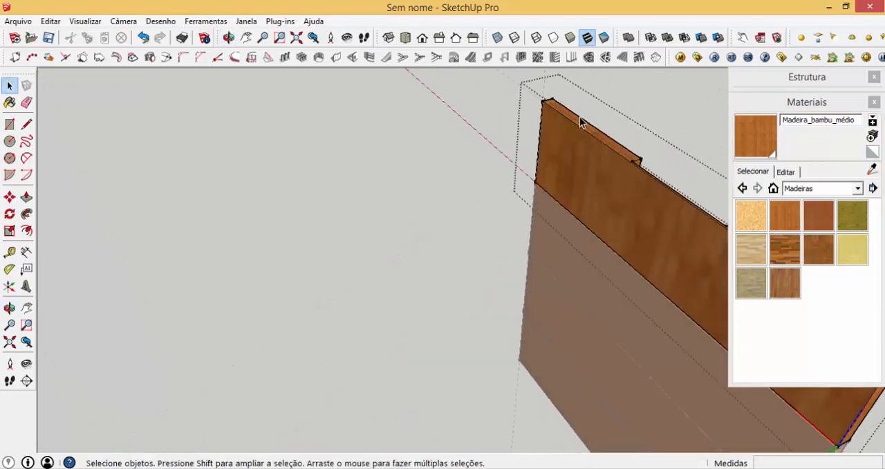
{"action": "scroll", "coordinate": [581, 126], "scroll_direction": "up", "scroll_amount": 5}
{"action": "key", "text": "t"}
{"action": "left_click", "coordinate": [525, 251]}
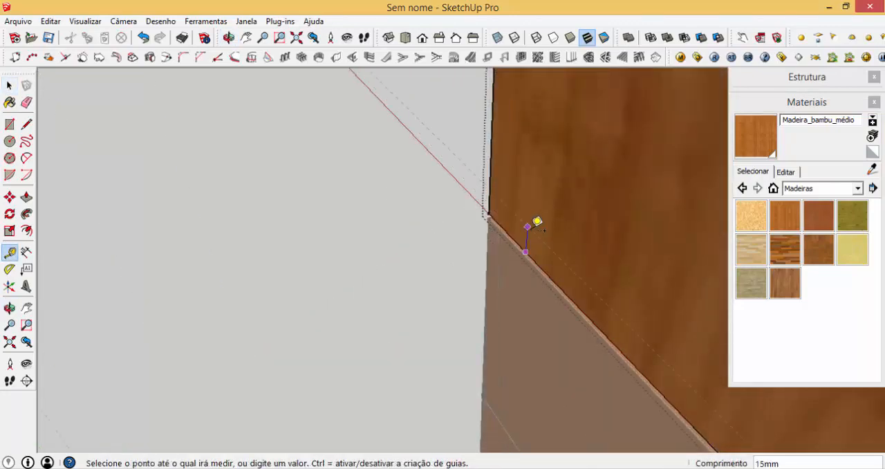
{"action": "type", "text": "15"}
{"action": "key", "text": "Return"}
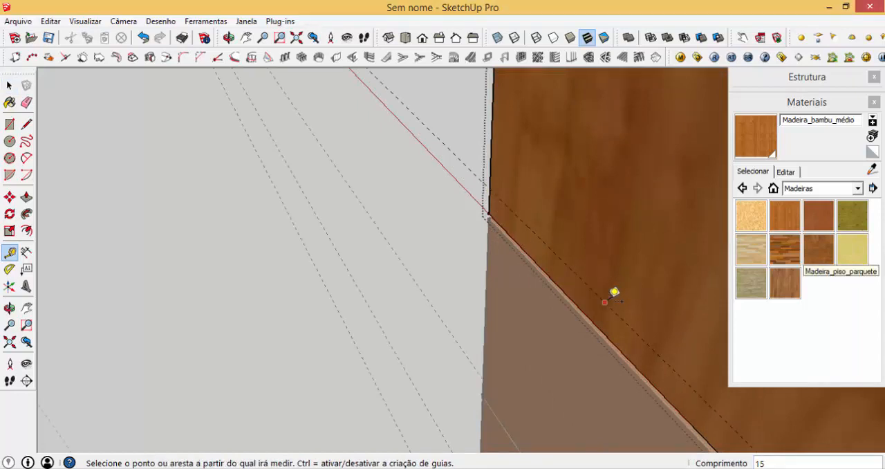
{"action": "left_click", "coordinate": [606, 301]}
{"action": "key", "text": "Return"}
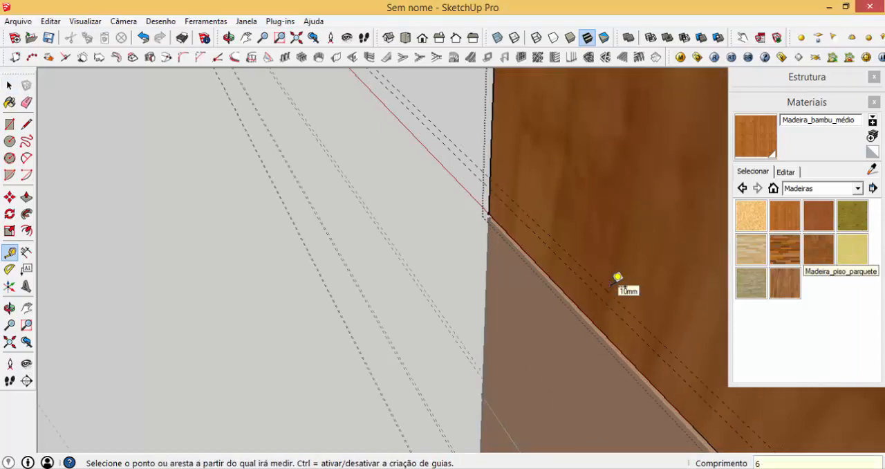
- Add a vertical guide 13 mm in from the back face's right side edge and another 15 mm further in
{"action": "middle_click_drag", "start_coordinate": [504, 256], "coordinate": [537, 245]}
{"action": "left_click", "coordinate": [577, 162]}
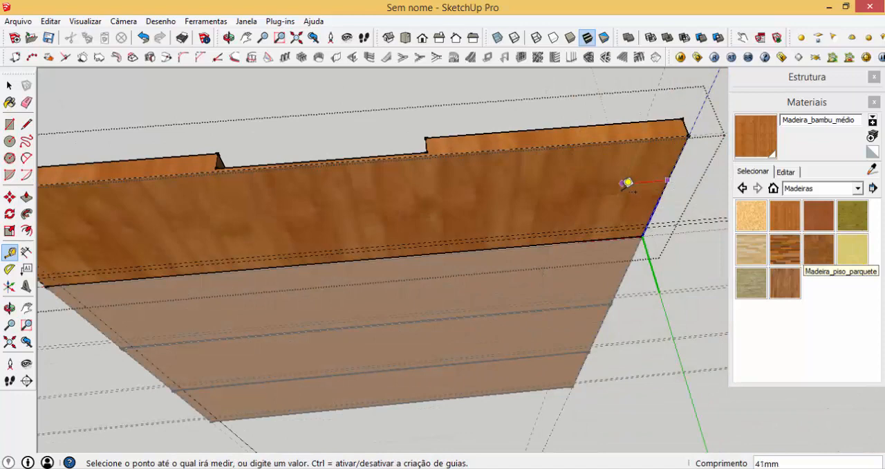
{"action": "type", "text": "13"}
{"action": "key", "text": "Return"}
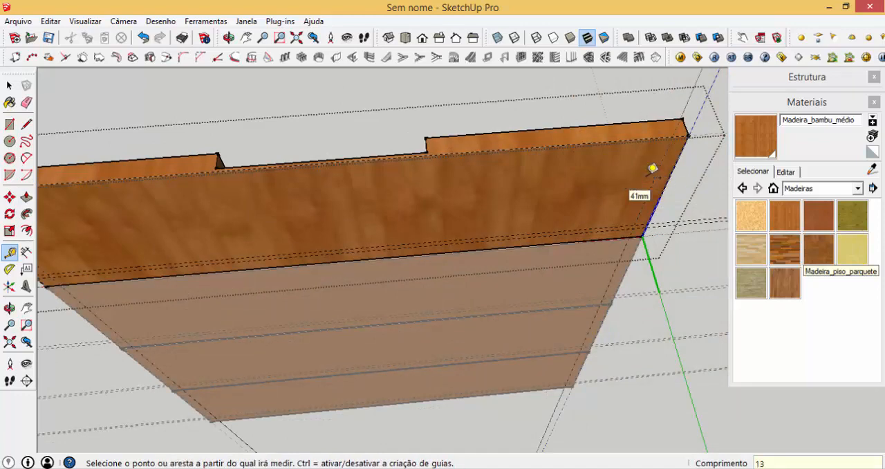
{"action": "left_click", "coordinate": [661, 159]}
{"action": "type", "text": "15"}
{"action": "key", "text": "Return"}
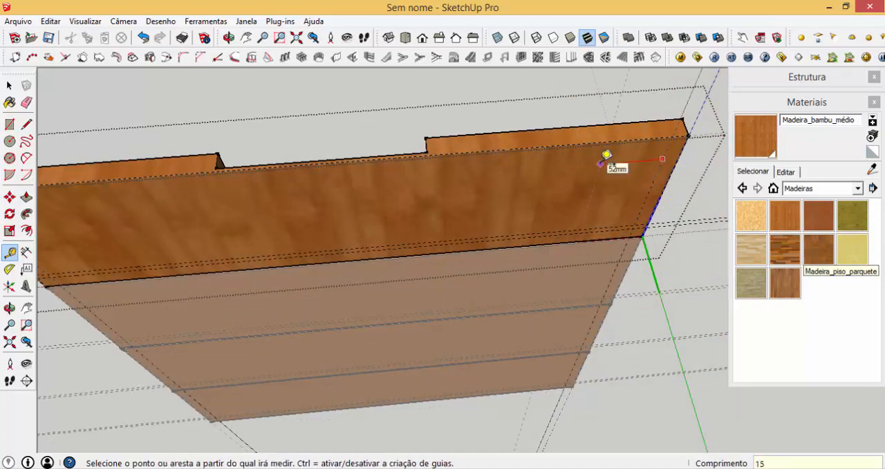
- Add two vertical guides inside the back face's opposite side edge, spacing the second 15 mm from the first
{"action": "scroll", "coordinate": [220, 242], "scroll_direction": "down", "scroll_amount": 2}
{"action": "scroll", "coordinate": [551, 191], "scroll_direction": "down", "scroll_amount": 1}
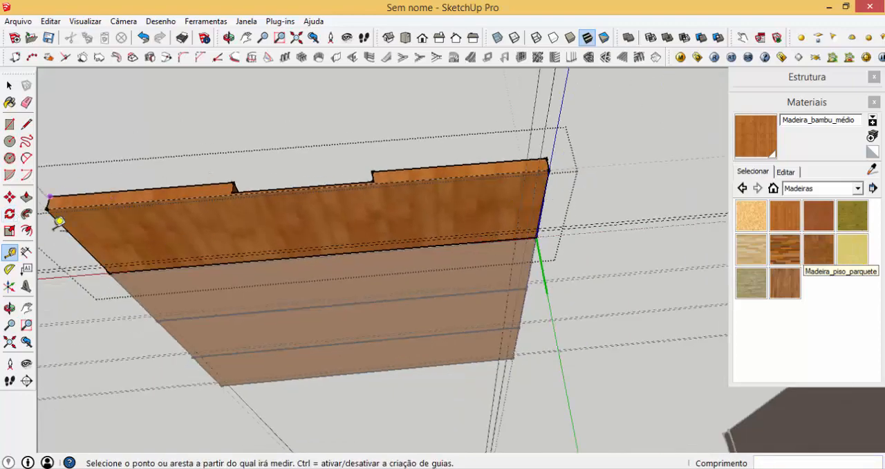
{"action": "scroll", "coordinate": [55, 221], "scroll_direction": "up", "scroll_amount": 3}
{"action": "left_click", "coordinate": [95, 239]}
{"action": "type", "text": "1"}
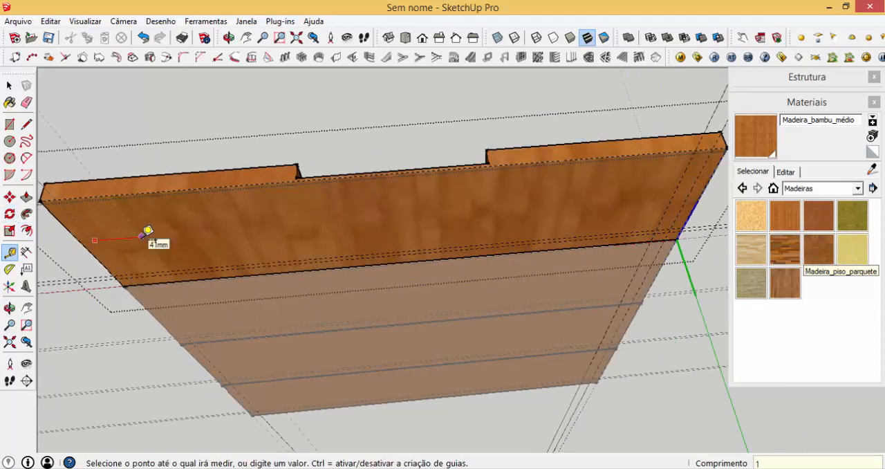
{"action": "type", "text": "5"}
{"action": "key", "text": "Return"}
- Draw the drawer bottom's thin rectangle between the two horizontal guides, from one outer vertical guide to the other
{"action": "middle_click_drag", "start_coordinate": [257, 257], "coordinate": [227, 211]}
{"action": "key", "text": "r"}
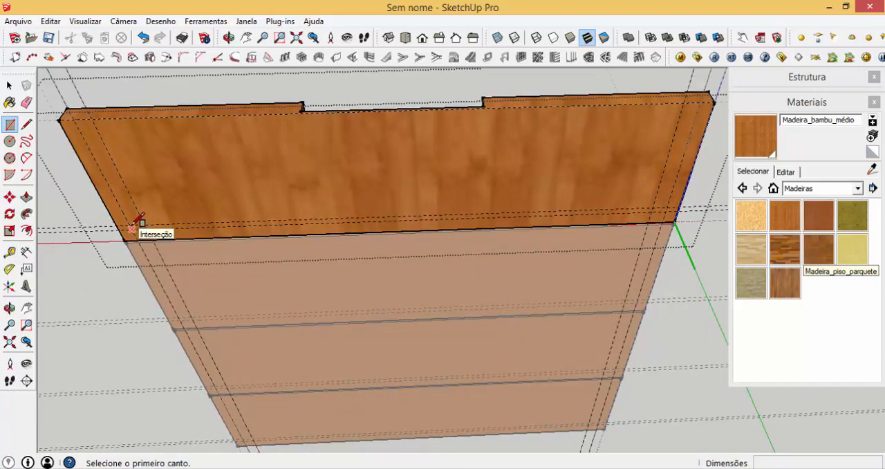
{"action": "left_click", "coordinate": [129, 226]}
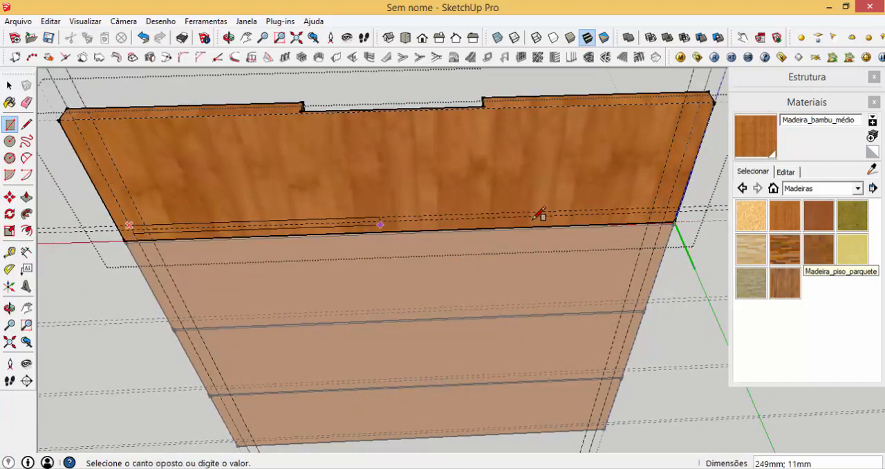
{"action": "left_click", "coordinate": [672, 209]}
- Extrude the drawer bottom's thin rectangle 500 mm out from the back of the drawer front
{"action": "key", "text": "p"}
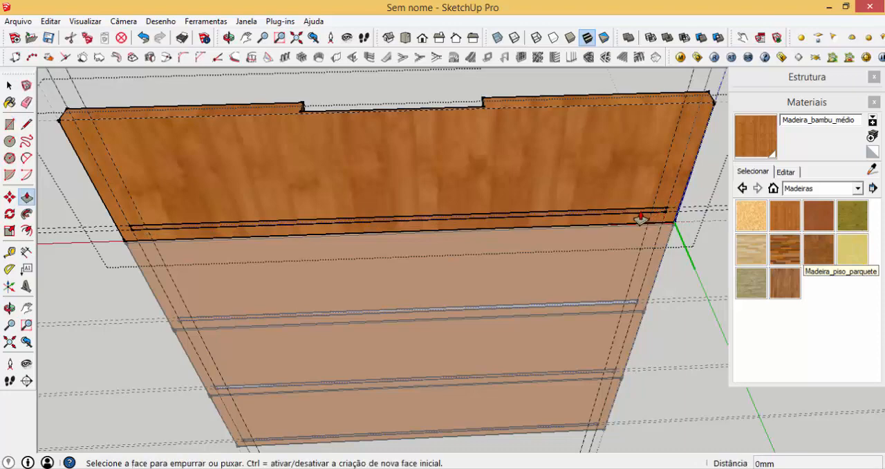
{"action": "left_click", "coordinate": [636, 221]}
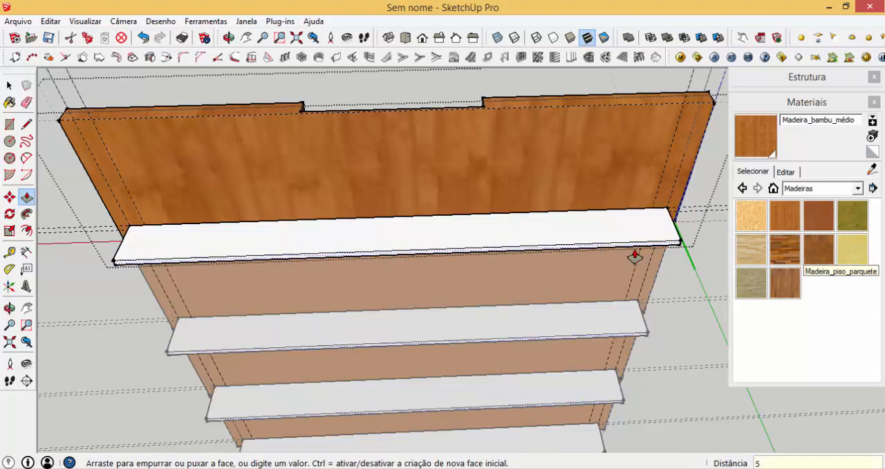
{"action": "type", "text": "500"}
{"action": "key", "text": "Return"}
- Turn the complete drawer bottom panel into a component named FUNDO GAVETA
{"action": "key", "text": "space"}
{"action": "double_click", "coordinate": [482, 271]}
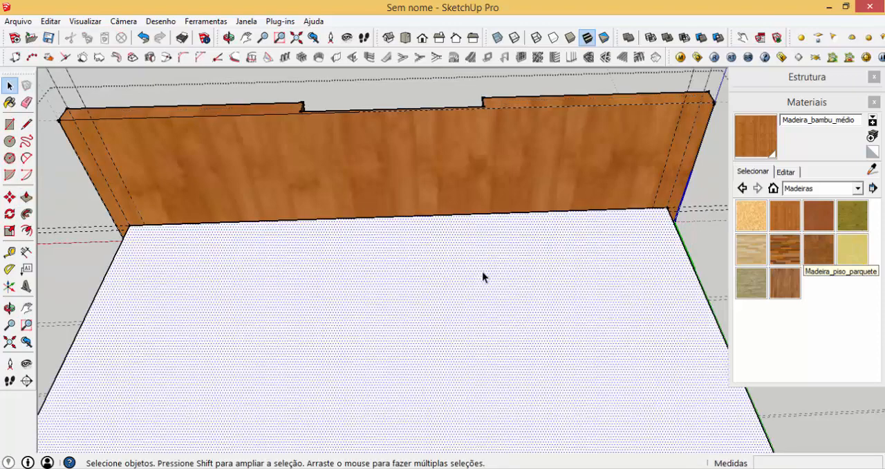
{"action": "type", "text": "gF"}
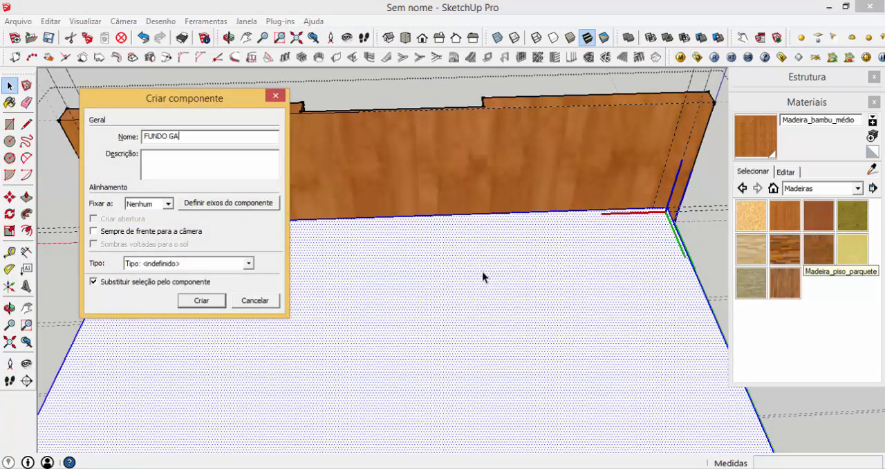
{"action": "left_click", "coordinate": [220, 299]}
- Add a guide below the drawer front's top edge and draw a side-panel rectangle 15 mm by about 93 mm from it down to the drawer bottom
{"action": "middle_click_drag", "start_coordinate": [201, 268], "coordinate": [311, 249]}
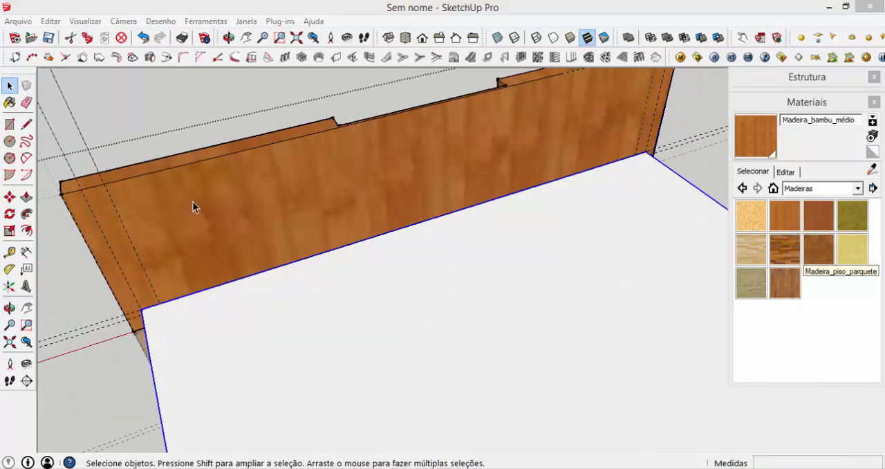
{"action": "key", "text": "t"}
{"action": "left_click", "coordinate": [186, 163]}
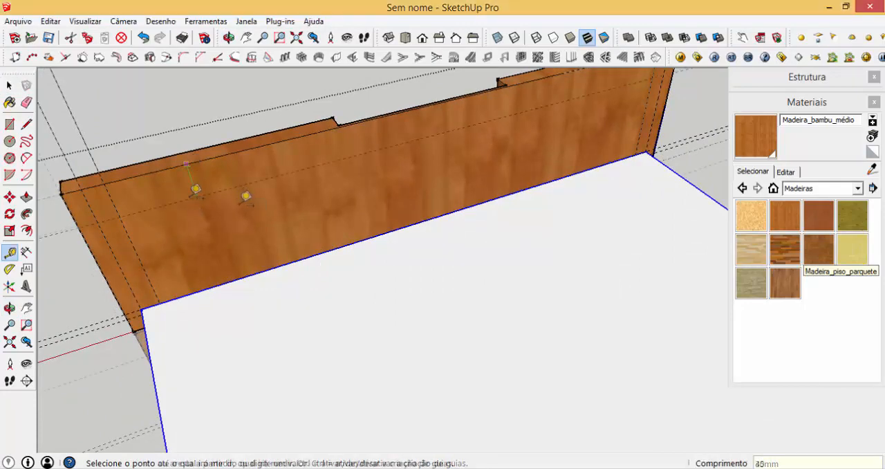
{"action": "key", "text": "r"}
{"action": "left_click", "coordinate": [98, 222]}
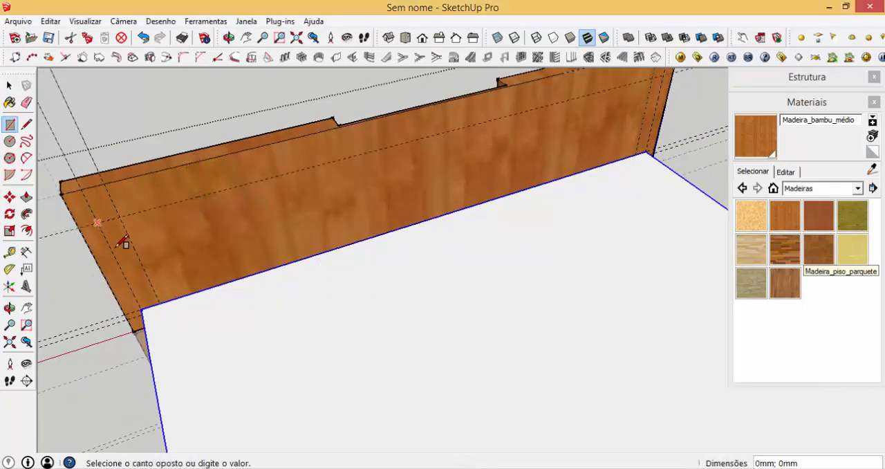
{"action": "left_click", "coordinate": [159, 301]}
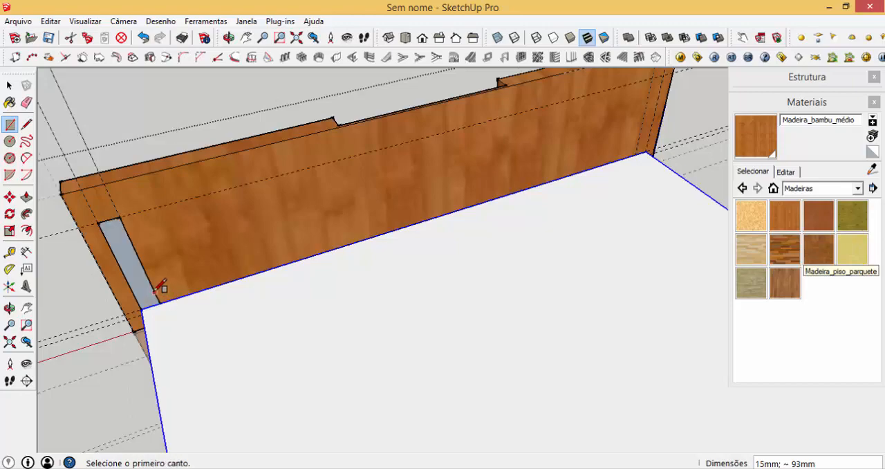
- Extrude the side-panel rectangle along the drawer bottom as far as its rear edge
{"action": "key", "text": "p"}
{"action": "middle_click_drag", "start_coordinate": [142, 293], "coordinate": [177, 239]}
{"action": "left_click", "coordinate": [525, 390]}
- Turn the complete drawer side panel into a component named LATERAL GAVETA
{"action": "key", "text": "space"}
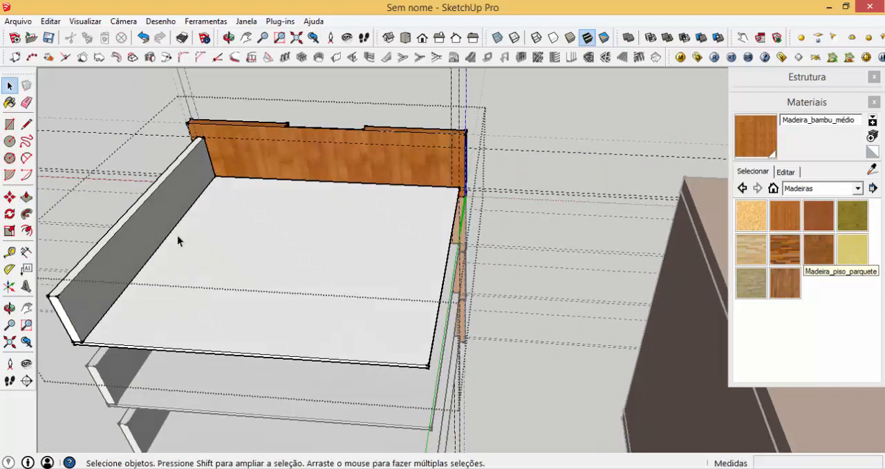
{"action": "left_click", "coordinate": [175, 206]}
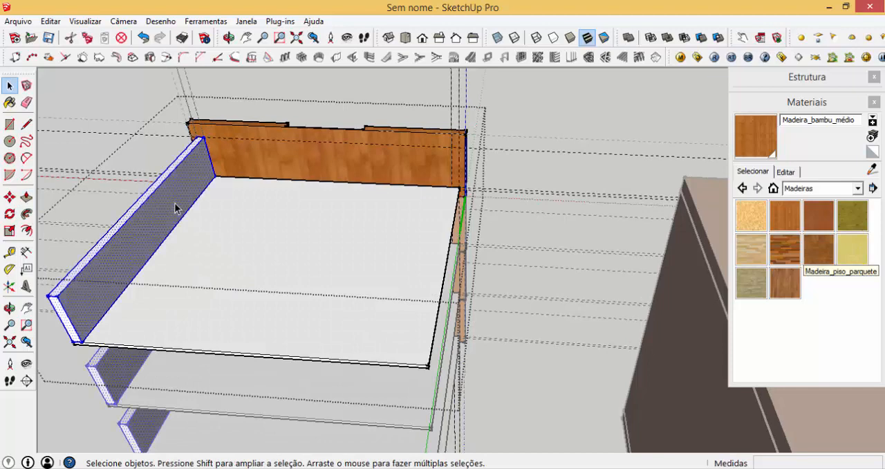
{"action": "type", "text": "g"}
{"action": "type", "text": "L"}
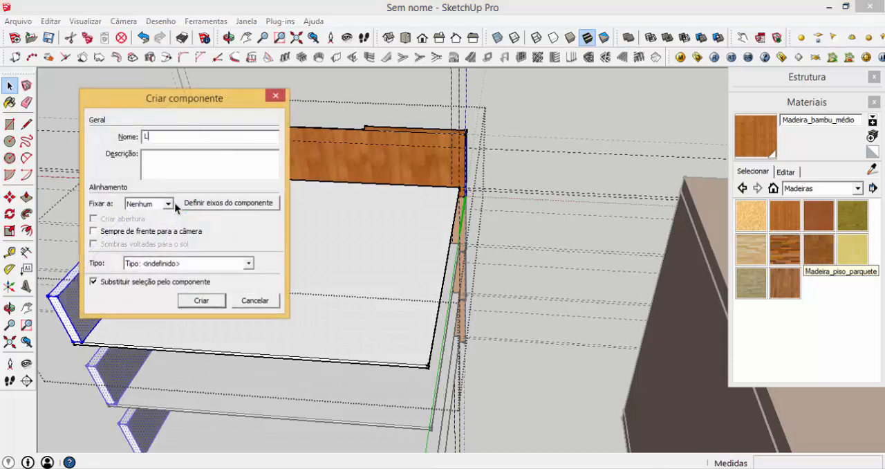
{"action": "type", "text": "ATERAL GAVETA"}
{"action": "left_click", "coordinate": [201, 300]}
- Copy the side panel across to the opposite edge of the drawer bottom, about 530 mm away, snapping to the guide intersection
{"action": "scroll", "coordinate": [209, 141], "scroll_direction": "up", "scroll_amount": 5}
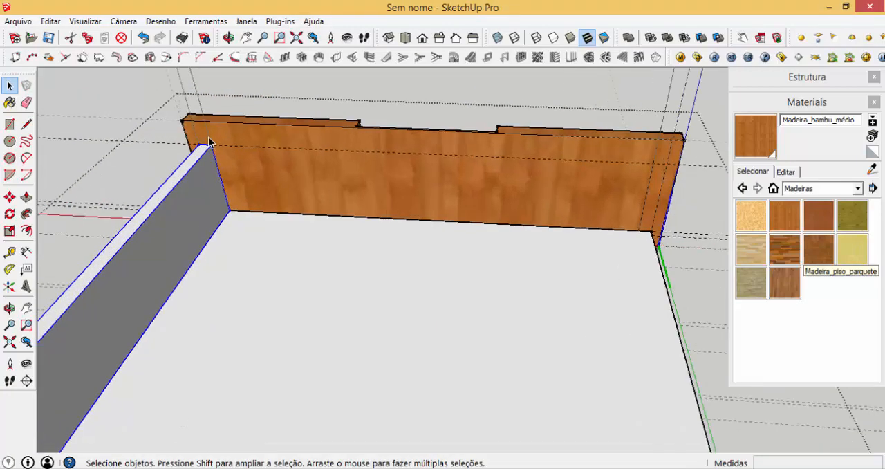
{"action": "key", "text": "m"}
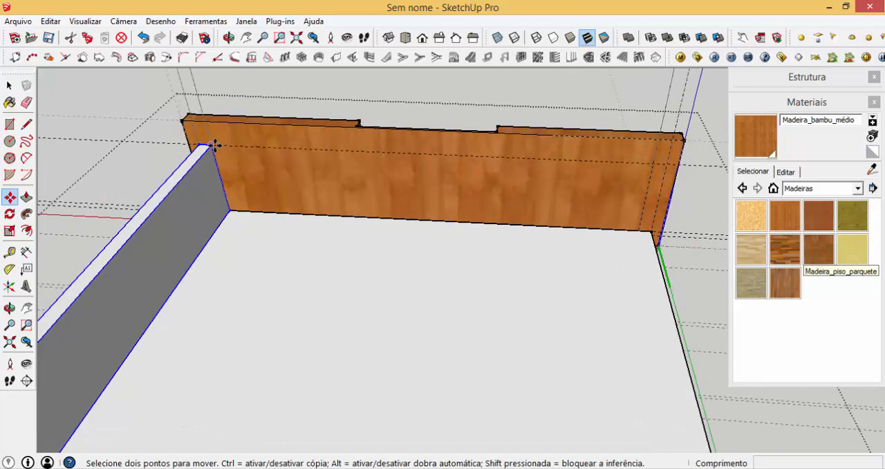
{"action": "left_click", "coordinate": [239, 148]}
{"action": "key", "text": "ctrl"}
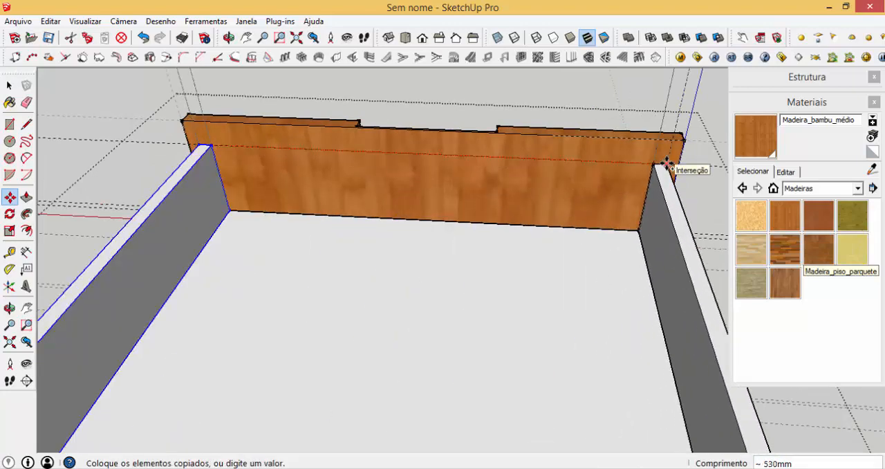
{"action": "left_click", "coordinate": [666, 163]}
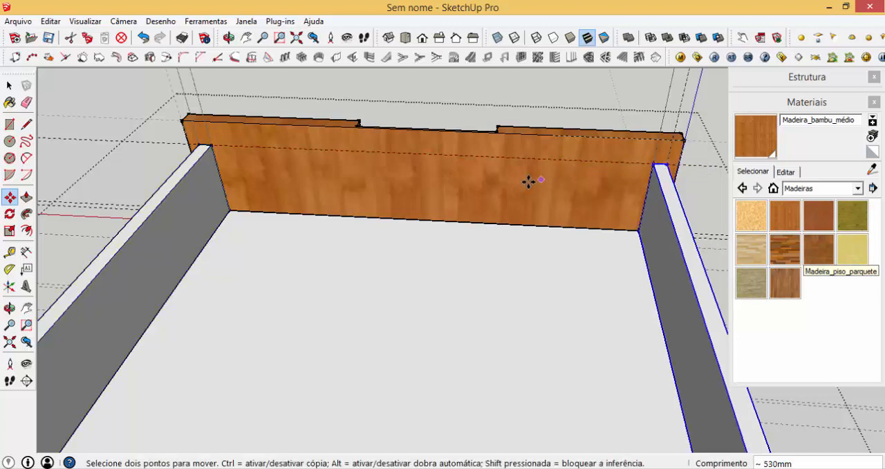
{"action": "key", "text": "space"}
- Add a horizontal guide on the drawer front's back face 5 mm below the guide at the side panels' top
{"action": "scroll", "coordinate": [242, 165], "scroll_direction": "up", "scroll_amount": 5}
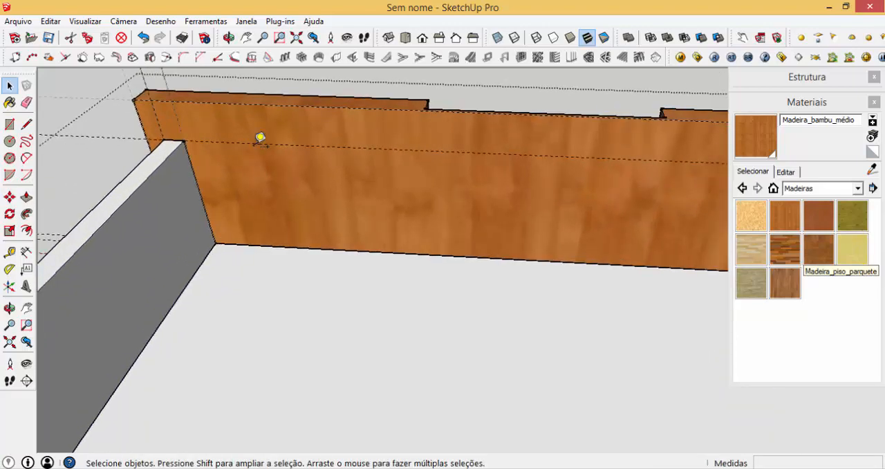
{"action": "key", "text": "t"}
{"action": "left_click", "coordinate": [259, 134]}
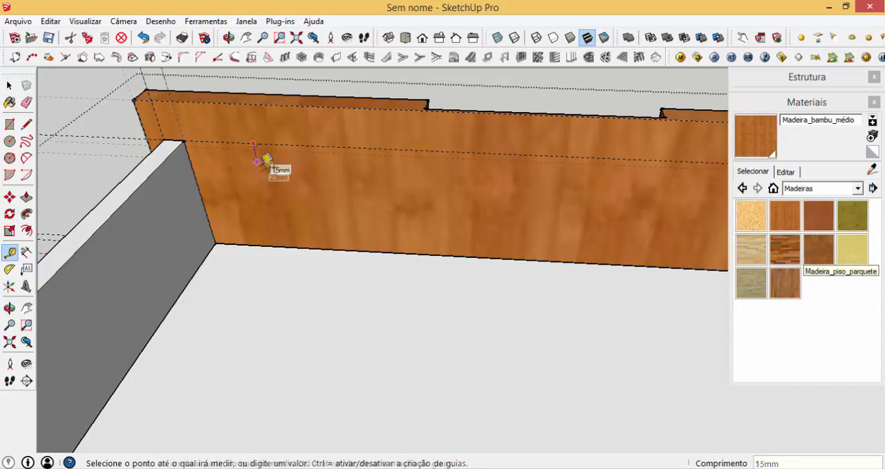
{"action": "type", "text": "5"}
{"action": "key", "text": "Return"}
- Draw a rectangle about 515 by 88 mm between the side panels on the drawer front's back and extrude it into an inner front panel
{"action": "key", "text": "r"}
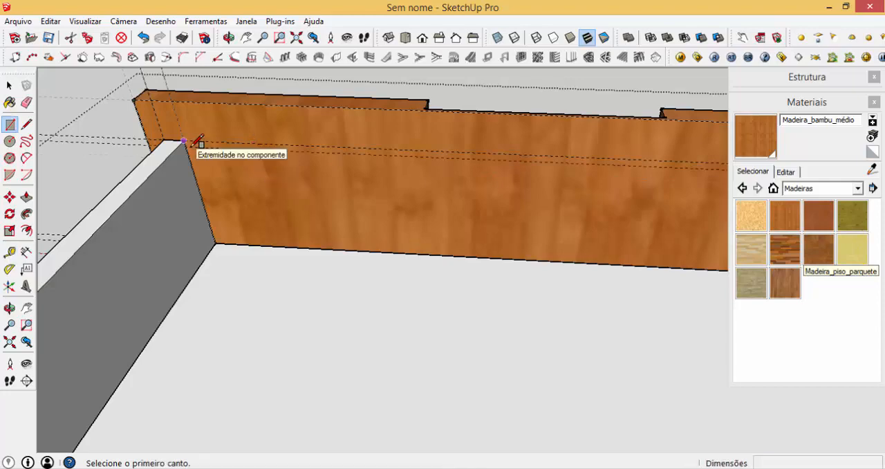
{"action": "scroll", "coordinate": [197, 147], "scroll_direction": "down", "scroll_amount": 3}
{"action": "left_click", "coordinate": [196, 148]}
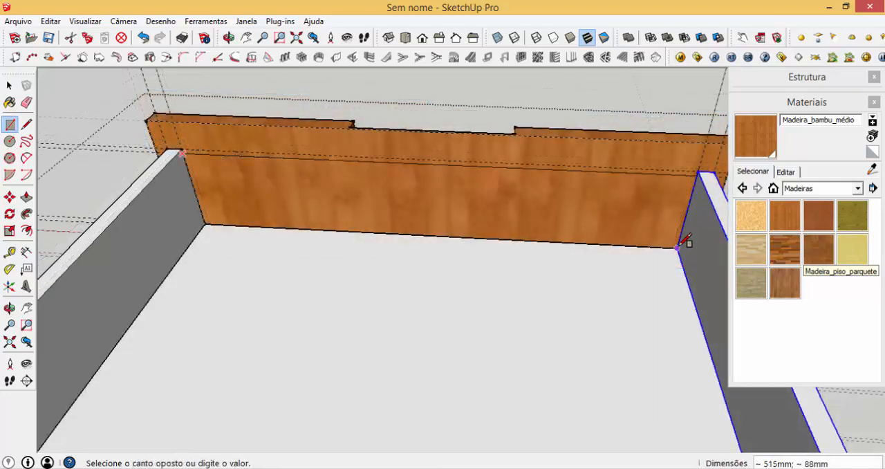
{"action": "left_click", "coordinate": [676, 246]}
{"action": "key", "text": "p"}
{"action": "left_click", "coordinate": [607, 230]}
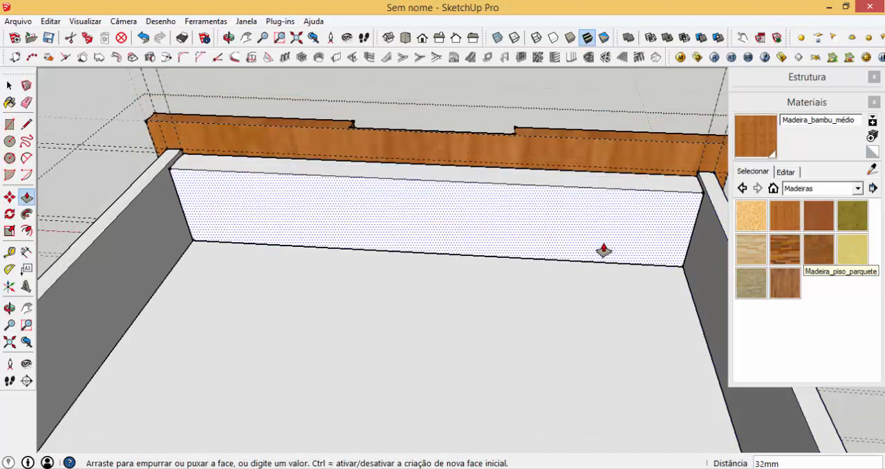
{"action": "key", "text": "Return"}
- Turn the complete inner front panel into a component named CONTRA FRENTE GAVETA
{"action": "key", "text": "space"}
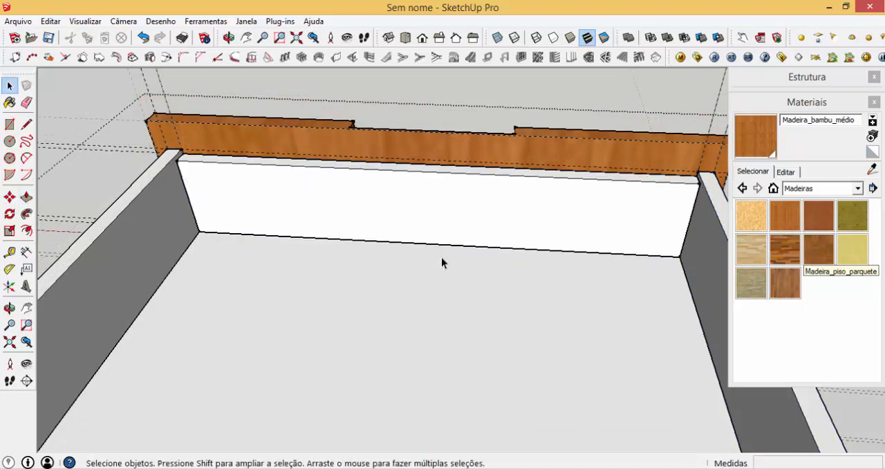
{"action": "left_click", "coordinate": [356, 208]}
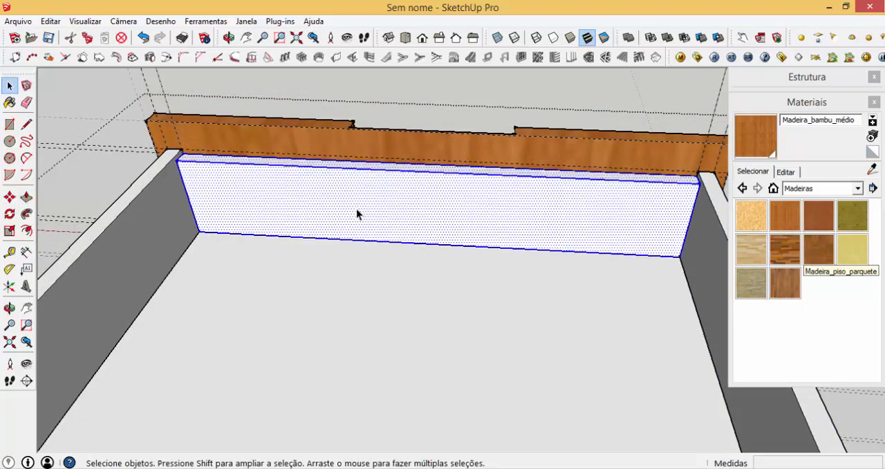
{"action": "type", "text": "gCON"}
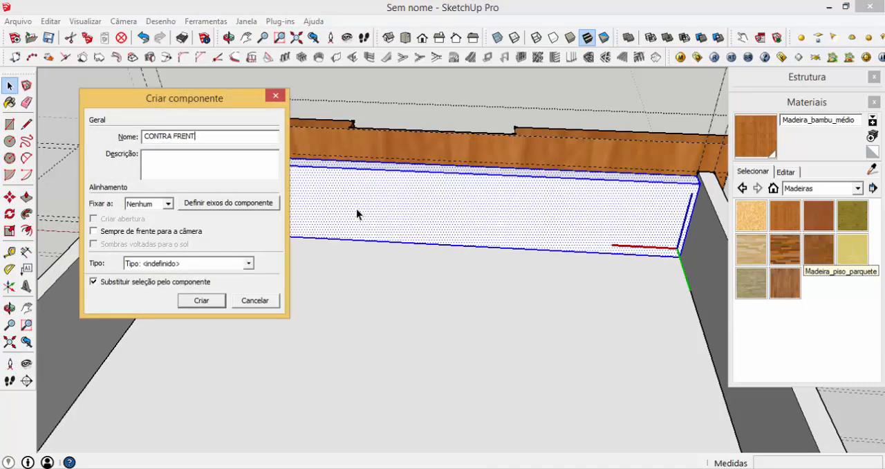
{"action": "type", "text": "TRA FRENTE GAVETA"}
{"action": "key", "text": "Return"}
- Copy the inner front panel 485 mm to the rear end of the drawer to form its back
{"action": "scroll", "coordinate": [176, 159], "scroll_direction": "up", "scroll_amount": 5}
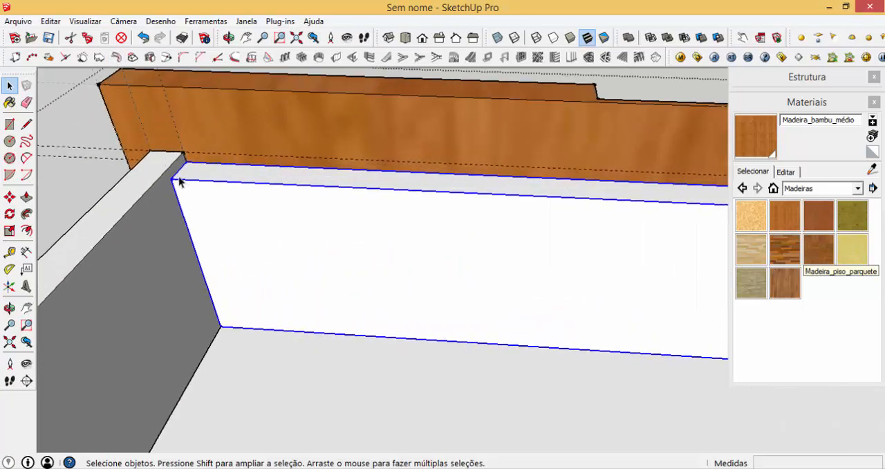
{"action": "scroll", "coordinate": [176, 180], "scroll_direction": "up", "scroll_amount": 2}
{"action": "key", "text": "m"}
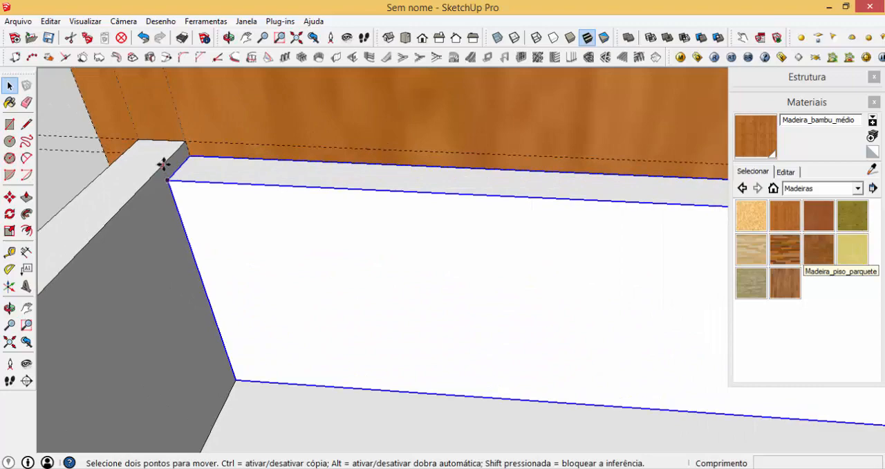
{"action": "left_click", "coordinate": [170, 150]}
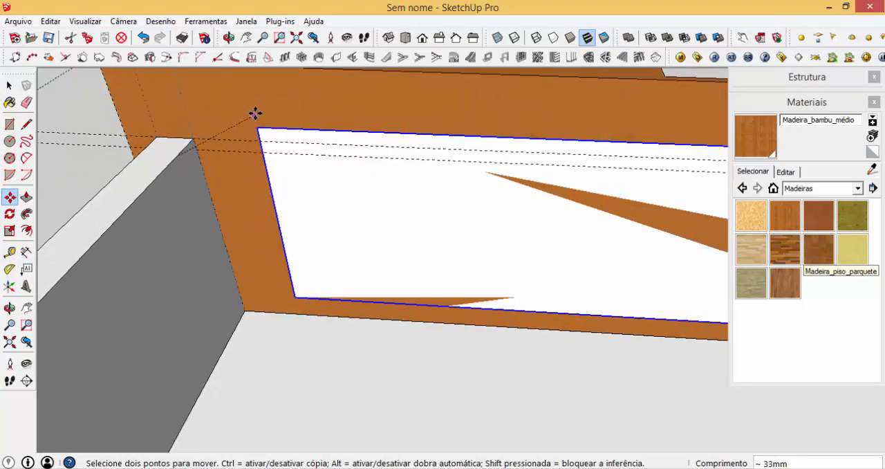
{"action": "scroll", "coordinate": [334, 92], "scroll_direction": "down", "scroll_amount": 8}
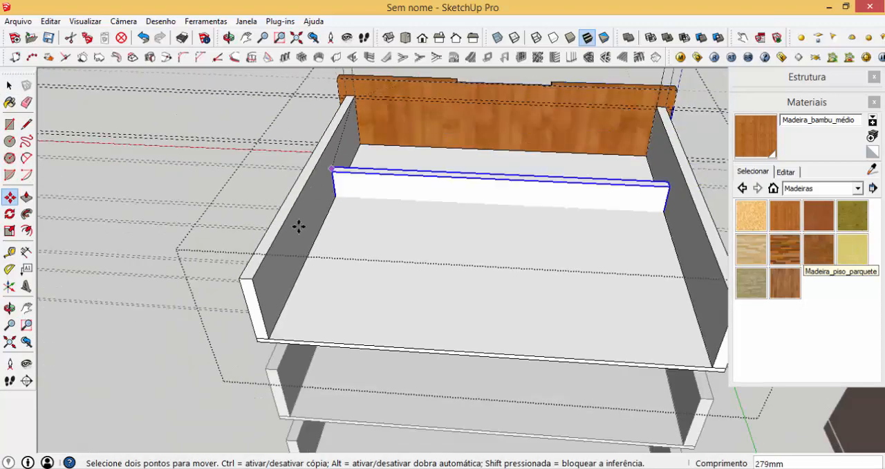
{"action": "key", "text": "ctrl"}
{"action": "left_click", "coordinate": [252, 278]}
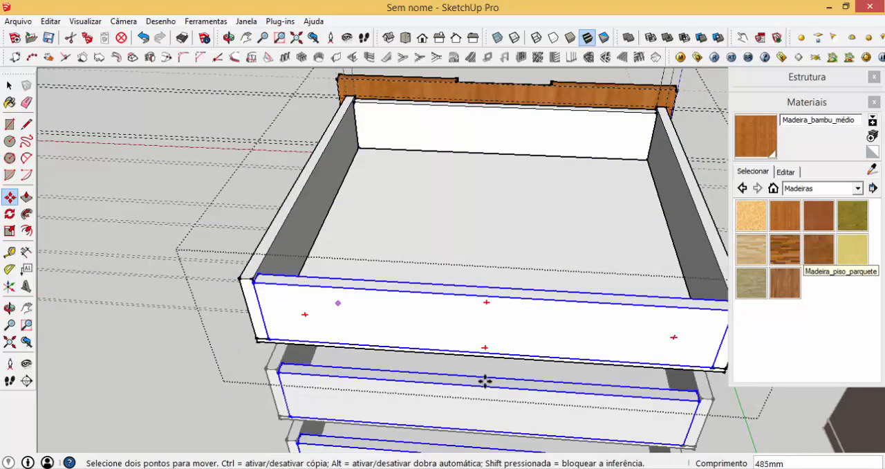
{"action": "key", "text": "space"}
{"action": "left_click", "coordinate": [575, 456]}
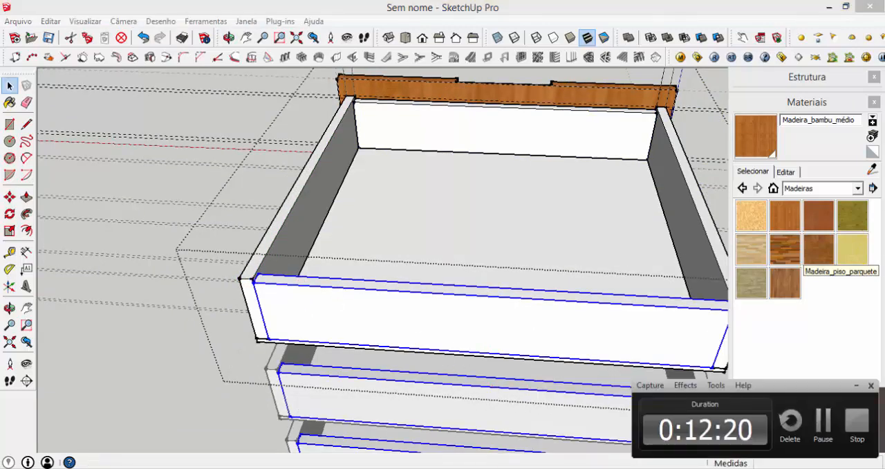
{"action": "left_click", "coordinate": [823, 423]}
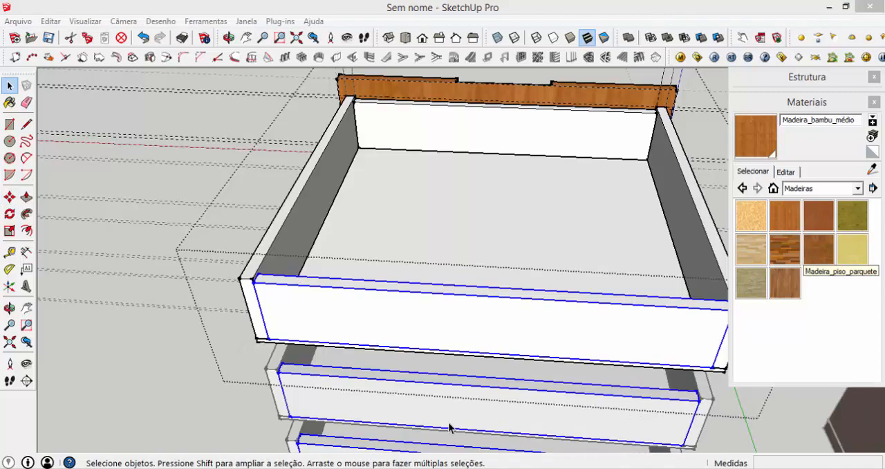
- Finish editing the drawer component and delete all guides from the model
{"action": "left_click", "coordinate": [208, 385]}
{"action": "middle_click_drag", "start_coordinate": [209, 384], "coordinate": [415, 235]}
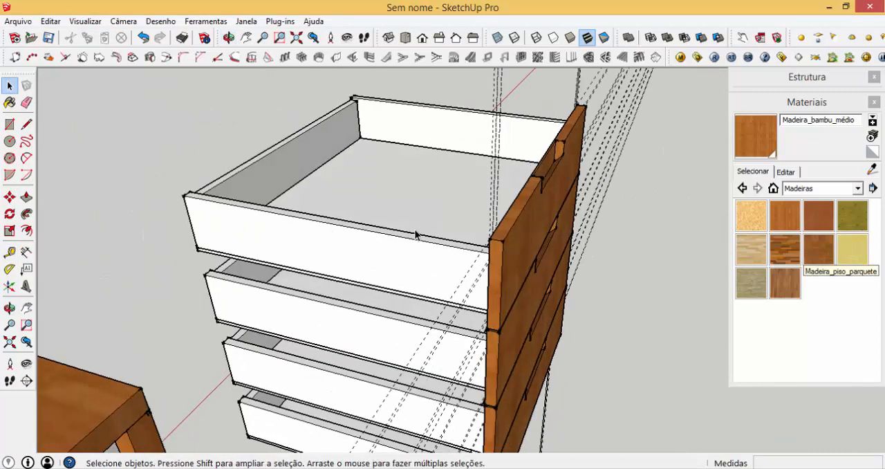
{"action": "scroll", "coordinate": [419, 249], "scroll_direction": "down", "scroll_amount": 3}
{"action": "middle_click_drag", "start_coordinate": [475, 263], "coordinate": [401, 253]}
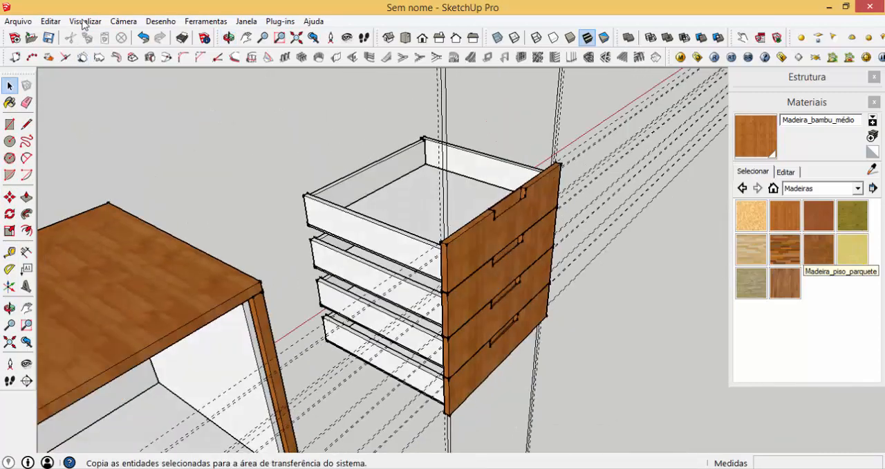
{"action": "left_click", "coordinate": [51, 22]}
{"action": "left_click", "coordinate": [173, 140]}
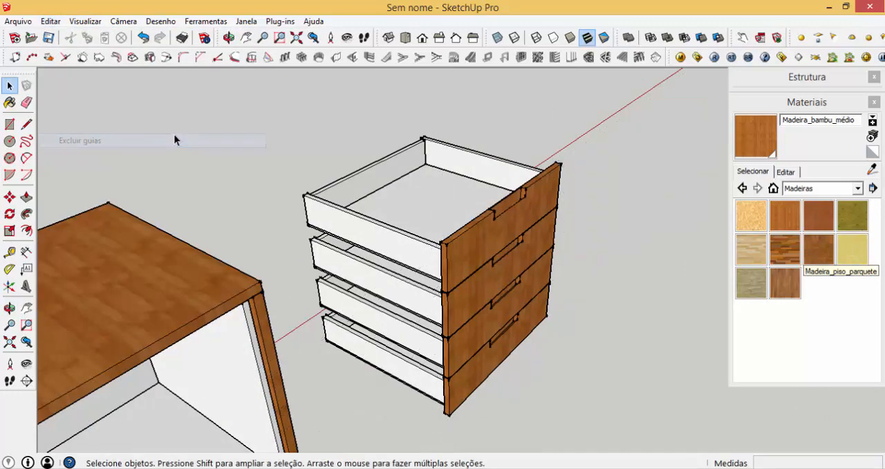
- Select all four drawers and move them 1000 mm along the red axis into the cabinet
{"action": "scroll", "coordinate": [173, 140], "scroll_direction": "down", "scroll_amount": 2}
{"action": "left_click_drag", "start_coordinate": [463, 321], "coordinate": [456, 352]}
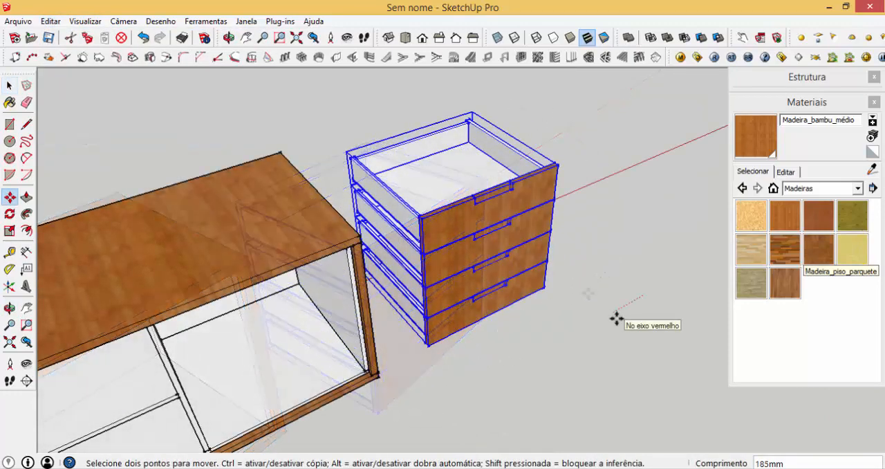
{"action": "type", "text": "1000"}
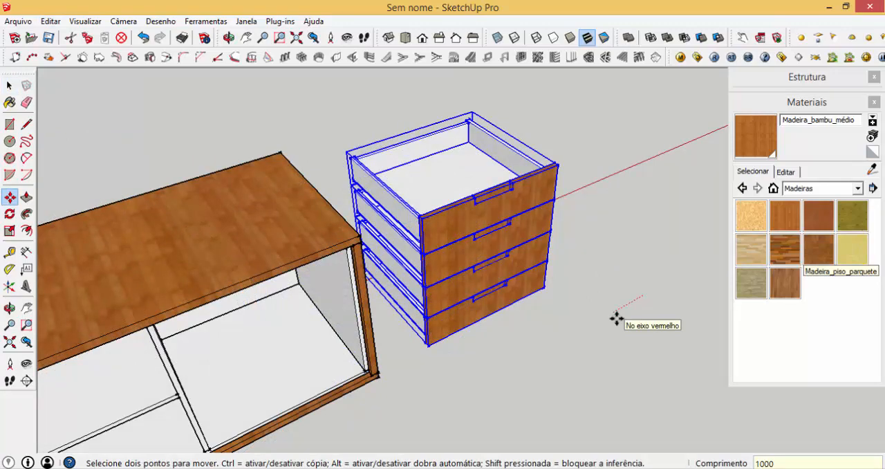
{"action": "key", "text": "Return"}
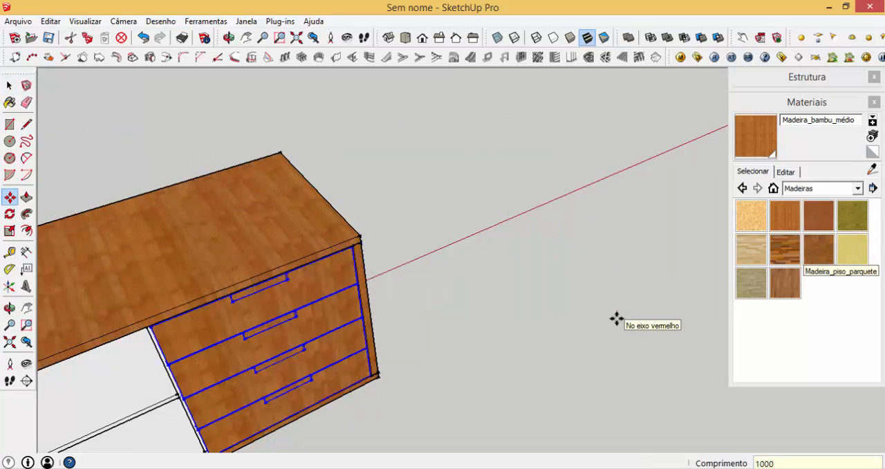
{"action": "key", "text": "space"}
{"action": "left_click", "coordinate": [519, 321]}
{"action": "middle_click_drag", "start_coordinate": [518, 294], "coordinate": [297, 257]}
{"action": "scroll", "coordinate": [291, 267], "scroll_direction": "up", "scroll_amount": 5}
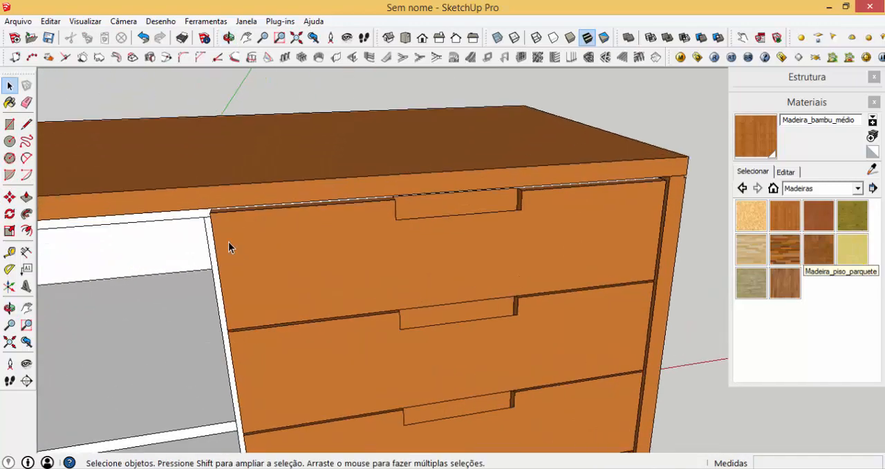
- Draw a rectangle about 285 by 584 mm over half of the drawer fronts and extrude it 18 mm to form a door
{"action": "key", "text": "r"}
{"action": "scroll", "coordinate": [338, 187], "scroll_direction": "down", "scroll_amount": 2}
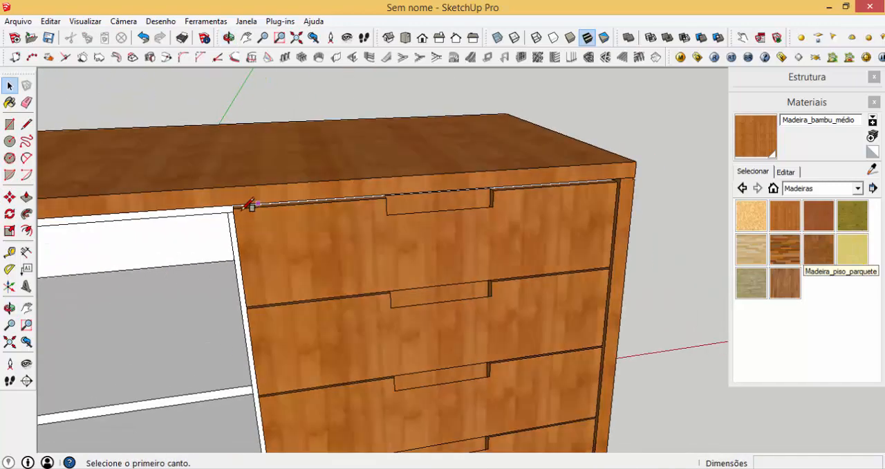
{"action": "left_click", "coordinate": [234, 208]}
{"action": "scroll", "coordinate": [353, 248], "scroll_direction": "down", "scroll_amount": 2}
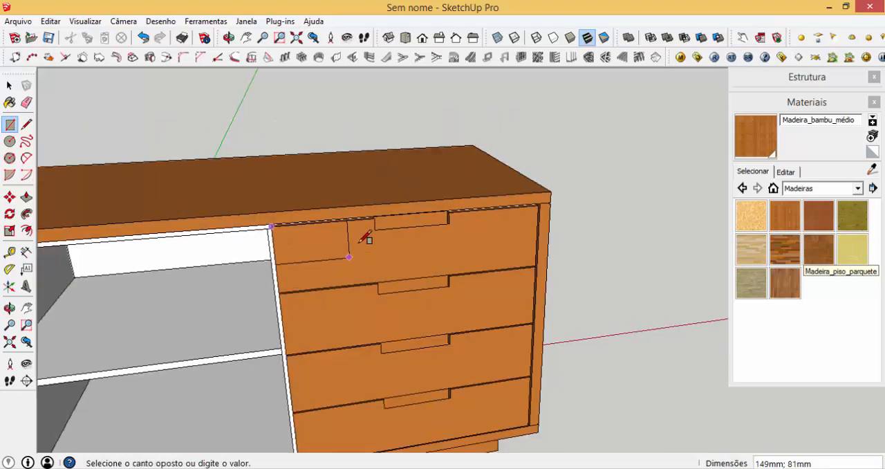
{"action": "scroll", "coordinate": [379, 214], "scroll_direction": "down", "scroll_amount": 1}
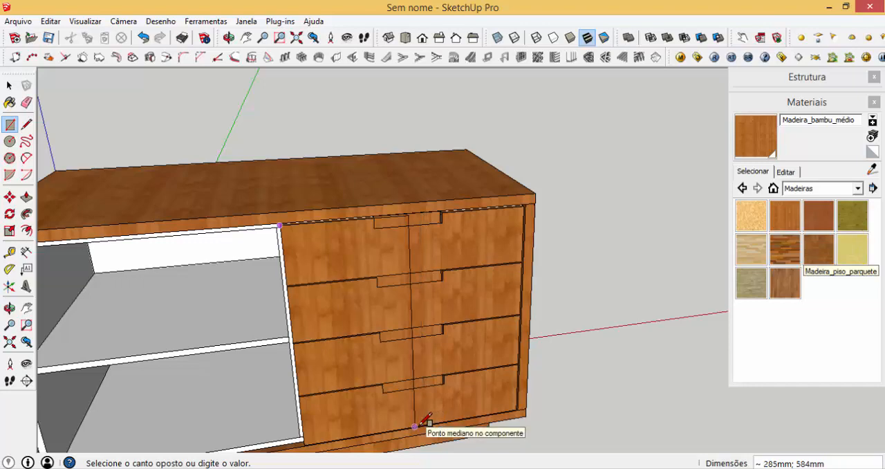
{"action": "left_click", "coordinate": [415, 425]}
{"action": "key", "text": "p"}
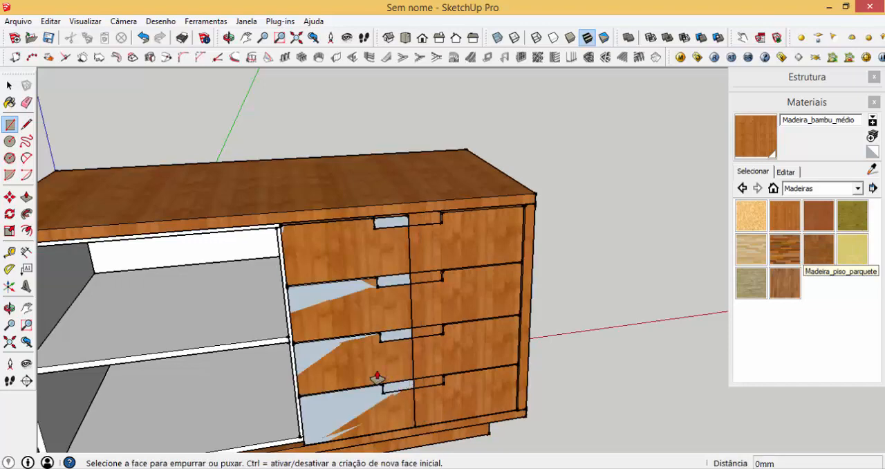
{"action": "left_click", "coordinate": [375, 375]}
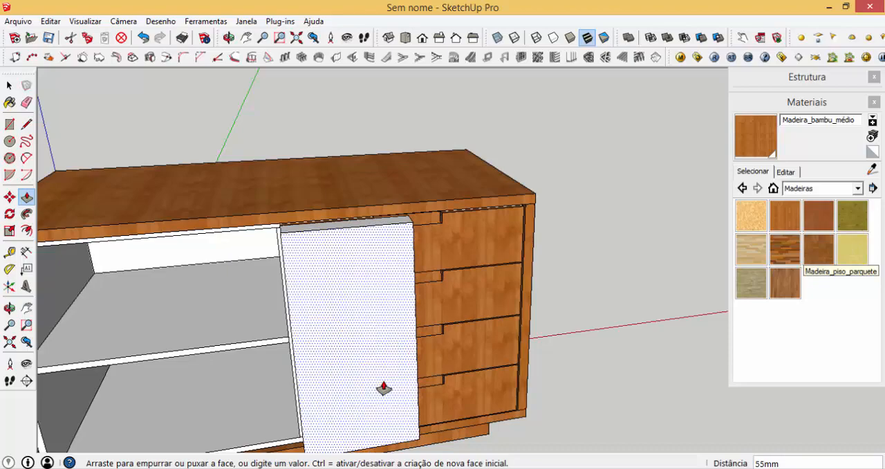
{"action": "key", "text": "Return"}
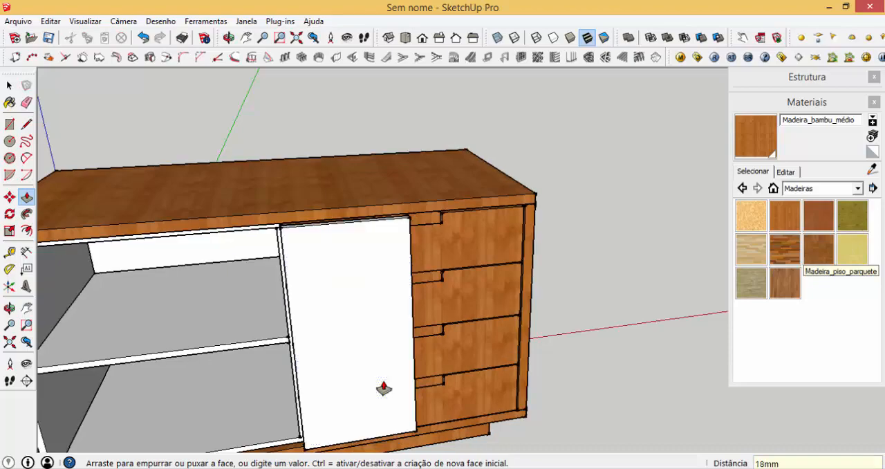
- Push the side face of the door in by 2 mm to narrow the door
{"action": "middle_click_drag", "start_coordinate": [410, 359], "coordinate": [353, 379]}
{"action": "middle_click_drag", "start_coordinate": [353, 380], "coordinate": [320, 394]}
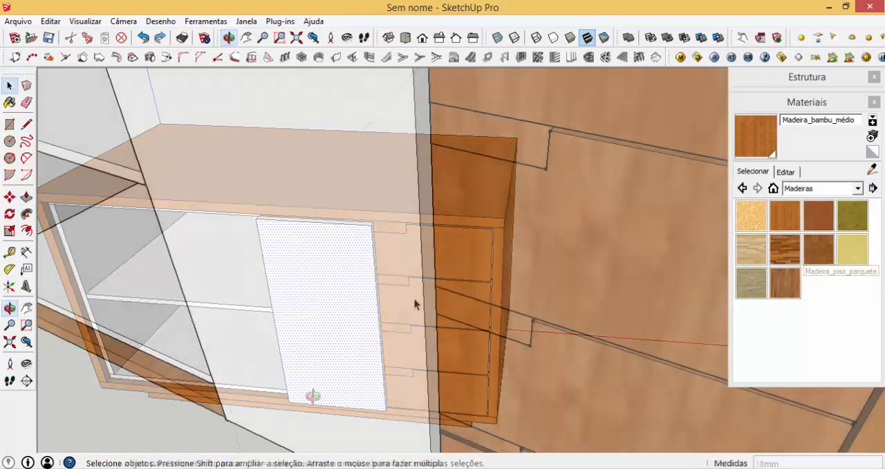
{"action": "key", "text": "p"}
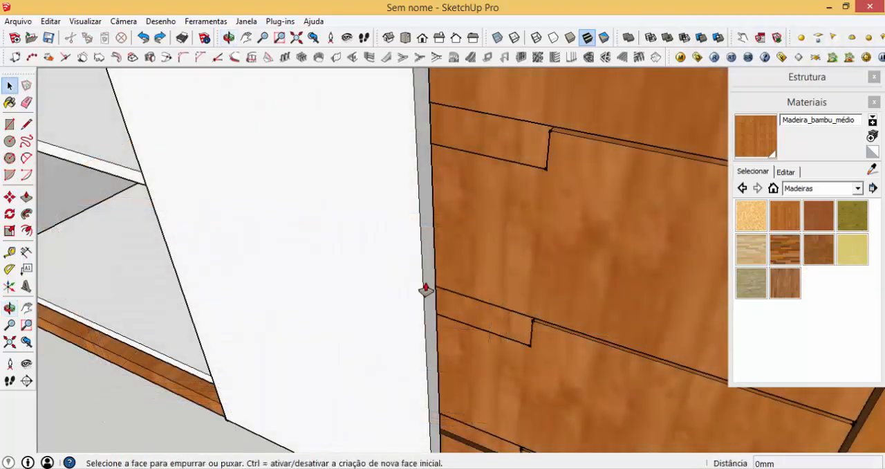
{"action": "left_click", "coordinate": [426, 284]}
{"action": "type", "text": "2"}
{"action": "key", "text": "Return"}
- Draw a small handle rectangle at mid-height on the door's side edge, copy it directly above and erase the dividing line between them
{"action": "key", "text": "r"}
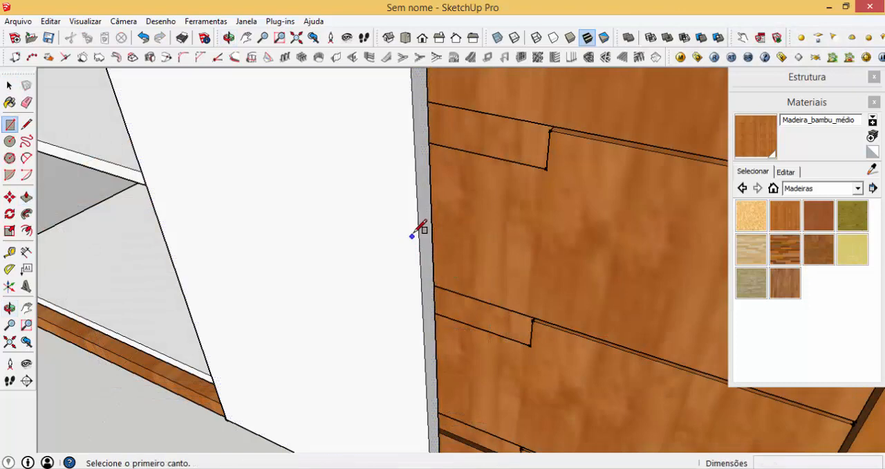
{"action": "left_click", "coordinate": [421, 299]}
{"action": "left_click", "coordinate": [399, 365]}
{"action": "key", "text": "space"}
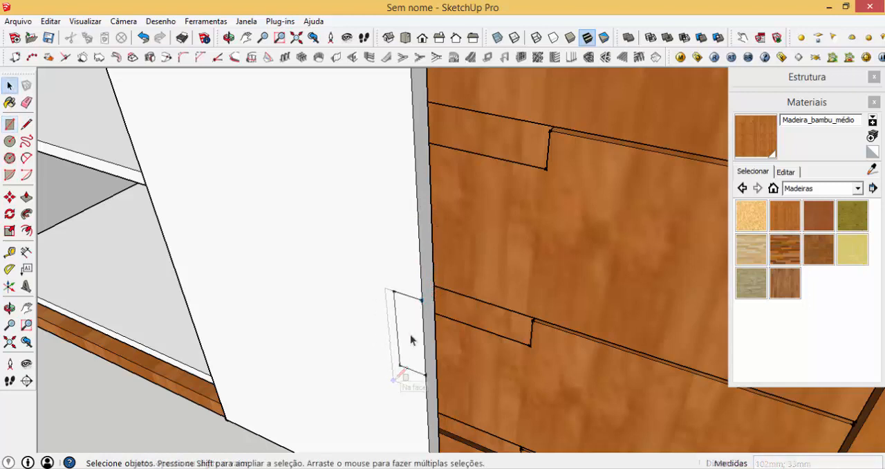
{"action": "left_click", "coordinate": [411, 338]}
{"action": "key", "text": "m"}
{"action": "key", "text": "ctrl"}
{"action": "left_click", "coordinate": [426, 374]}
{"action": "left_click", "coordinate": [421, 299]}
{"action": "key", "text": "space"}
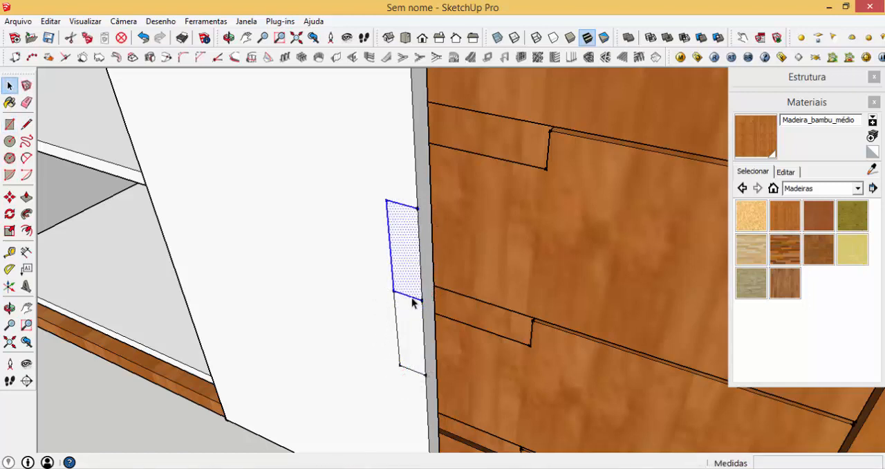
{"action": "left_click", "coordinate": [412, 297]}
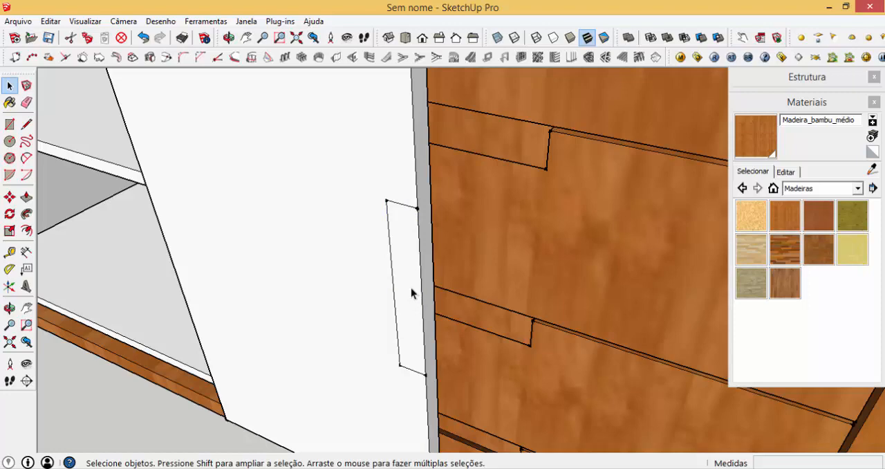
- Push the handle outline 15 mm into the door to create a finger-pull recess
{"action": "key", "text": "p"}
{"action": "left_click", "coordinate": [413, 290]}
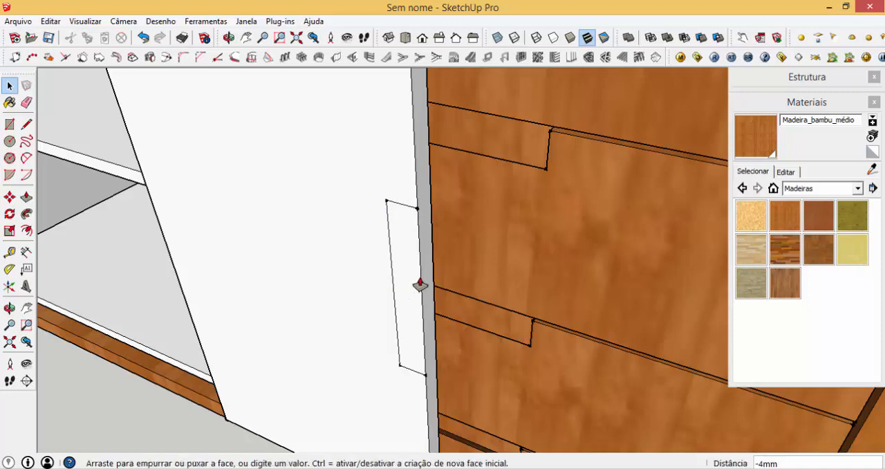
{"action": "type", "text": "15"}
{"action": "key", "text": "Return"}
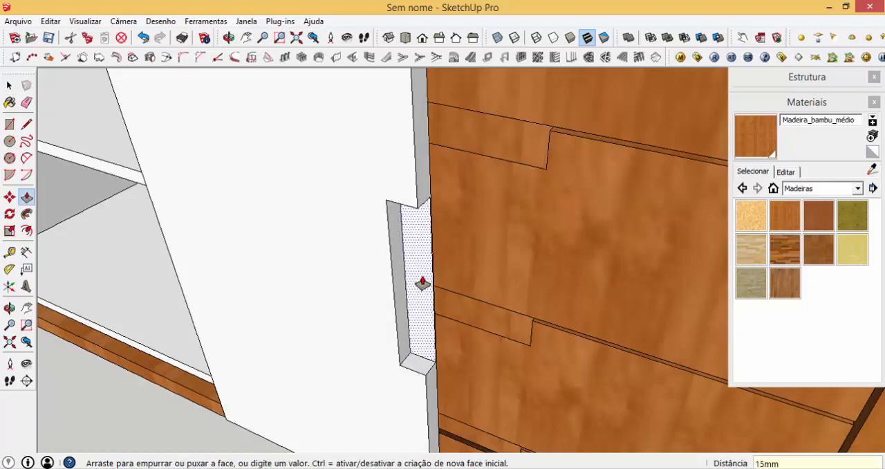
{"action": "key", "text": "space"}
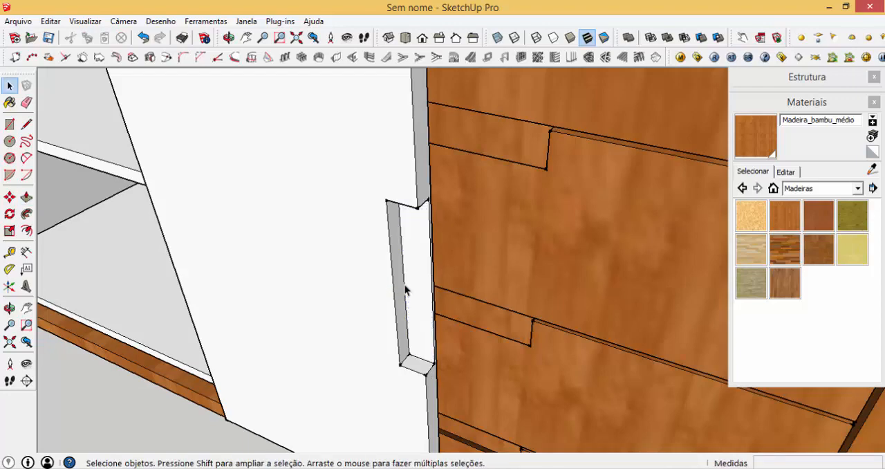
- Move the rear inner edge of the handle recess 15 mm deeper into the door to undercut the grip
{"action": "left_click", "coordinate": [403, 294]}
{"action": "key", "text": "m"}
{"action": "left_click", "coordinate": [366, 309]}
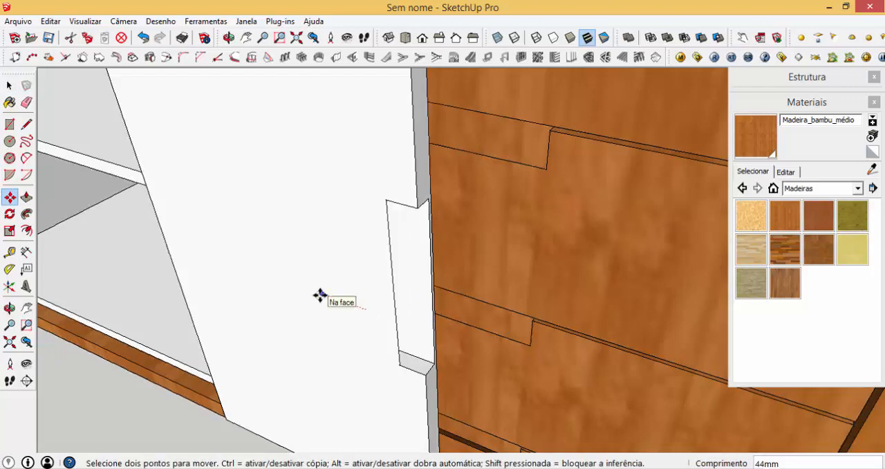
{"action": "type", "text": "15"}
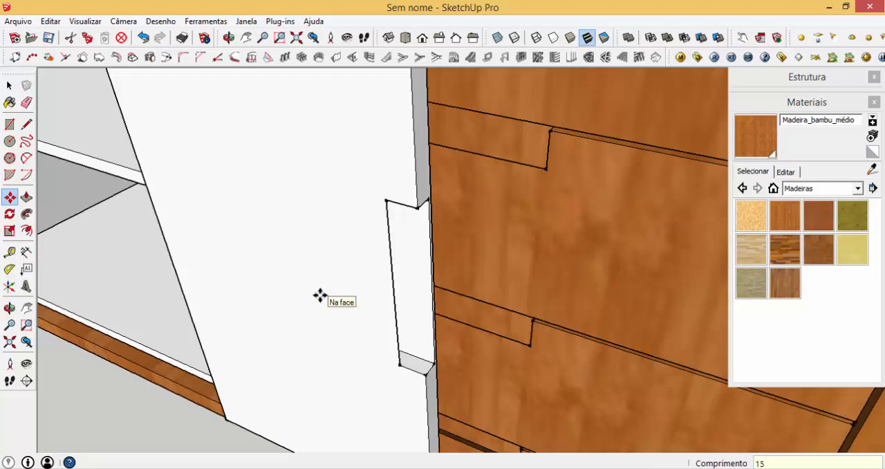
{"action": "key", "text": "Return"}
{"action": "key", "text": "space"}
- Select the whole door and paint it with the Madeira_bambu_médio material
{"action": "left_click", "coordinate": [315, 291]}
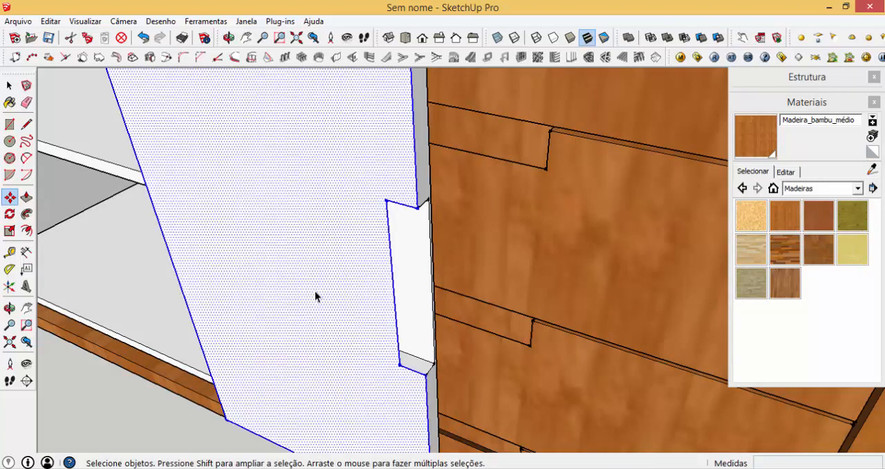
{"action": "key", "text": "space"}
{"action": "double_click", "coordinate": [315, 291]}
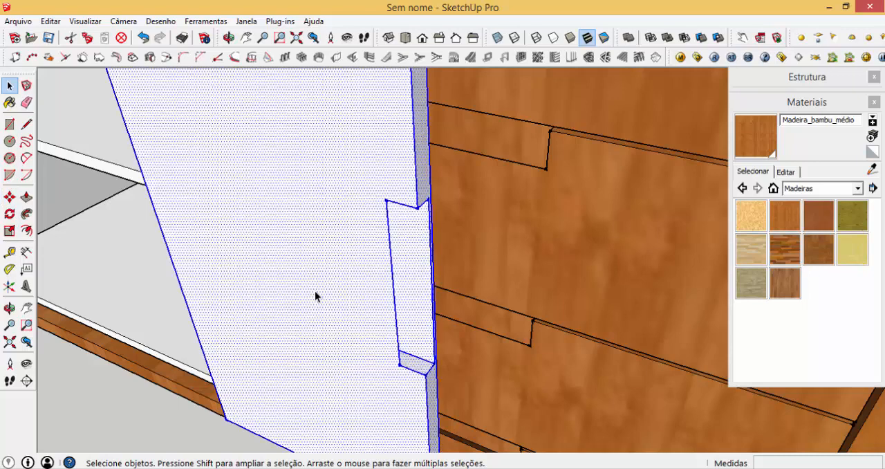
{"action": "left_click", "coordinate": [753, 138]}
{"action": "left_click", "coordinate": [367, 170]}
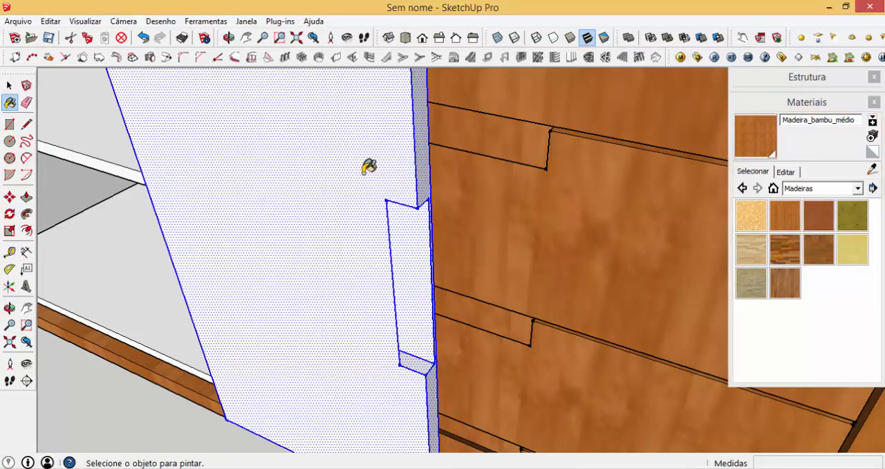
- Turn the selected door into a component named PORTA
{"action": "type", "text": "g"}
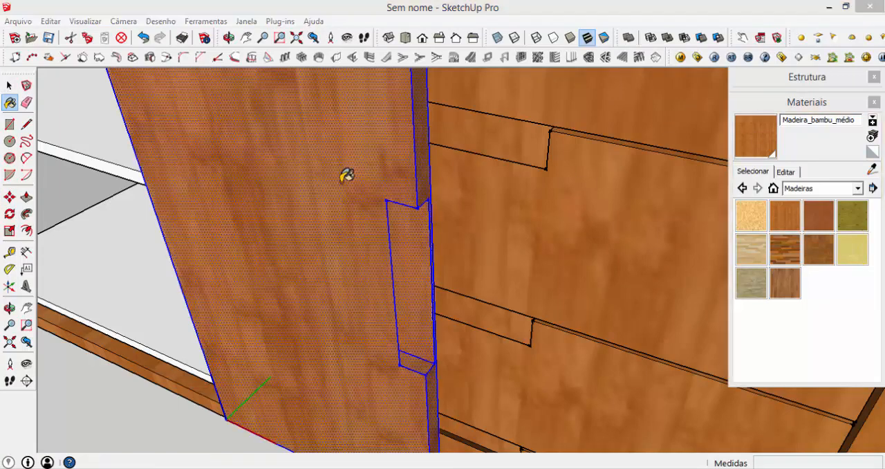
{"action": "type", "text": "po"}
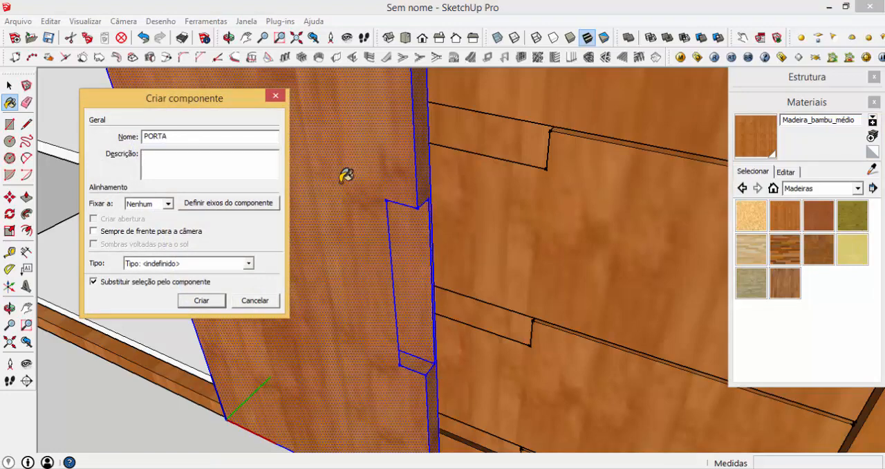
{"action": "left_click", "coordinate": [204, 300]}
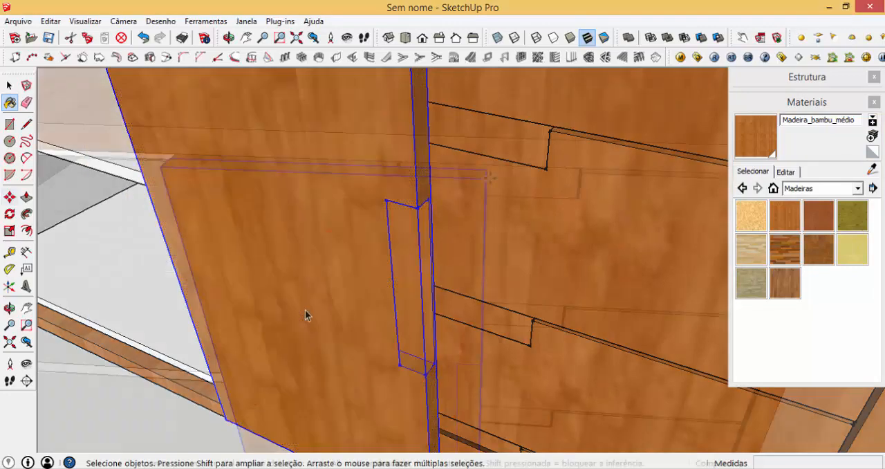
- Move the door over the open compartment beside the drawers, aligned with the drawer fronts and leaving a 3 mm gap
{"action": "left_click", "coordinate": [490, 177]}
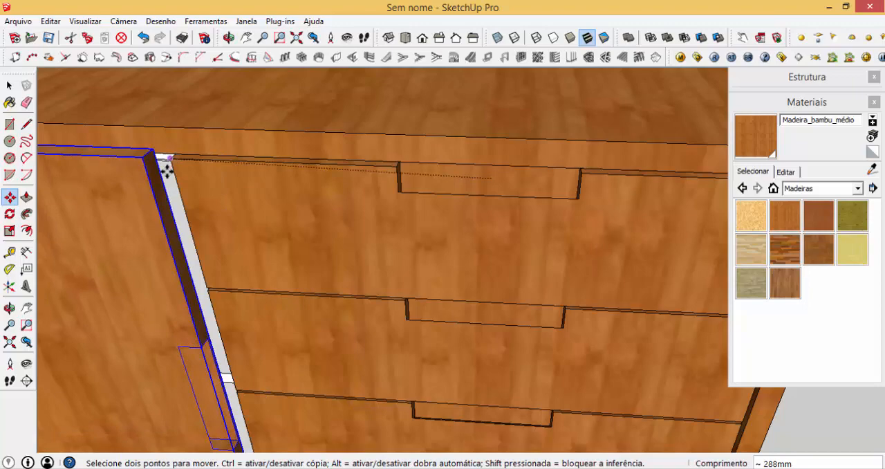
{"action": "left_click", "coordinate": [142, 165]}
{"action": "scroll", "coordinate": [142, 169], "scroll_direction": "up", "scroll_amount": 3}
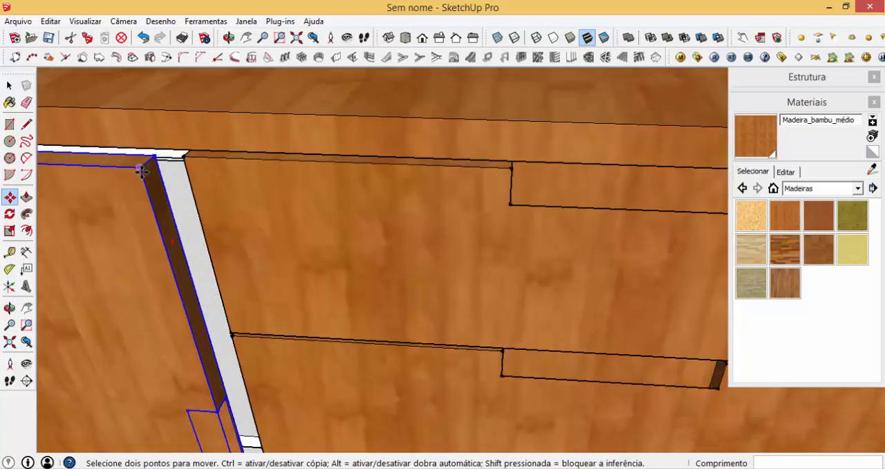
{"action": "scroll", "coordinate": [142, 170], "scroll_direction": "up", "scroll_amount": 1}
{"action": "left_click", "coordinate": [142, 168]}
{"action": "scroll", "coordinate": [172, 166], "scroll_direction": "up", "scroll_amount": 1}
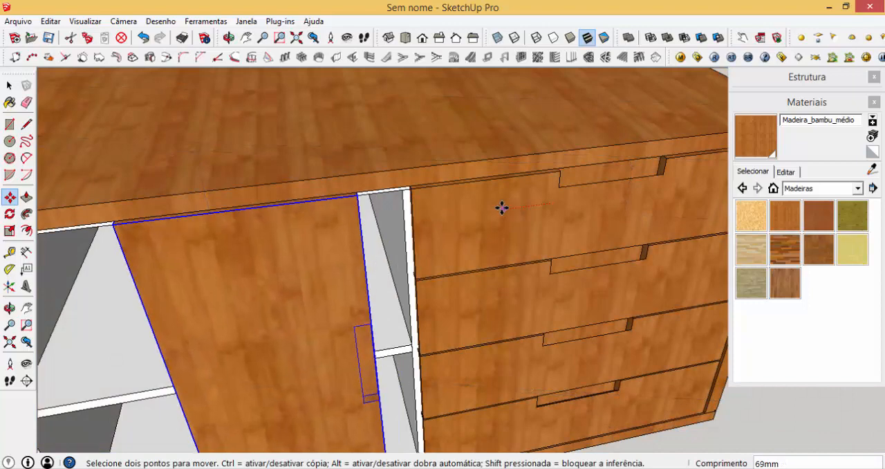
{"action": "type", "text": "3"}
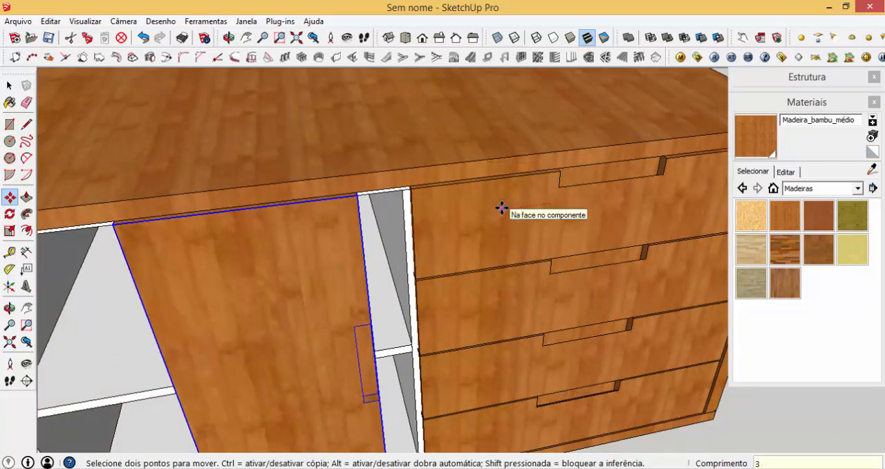
{"action": "key", "text": "Return"}
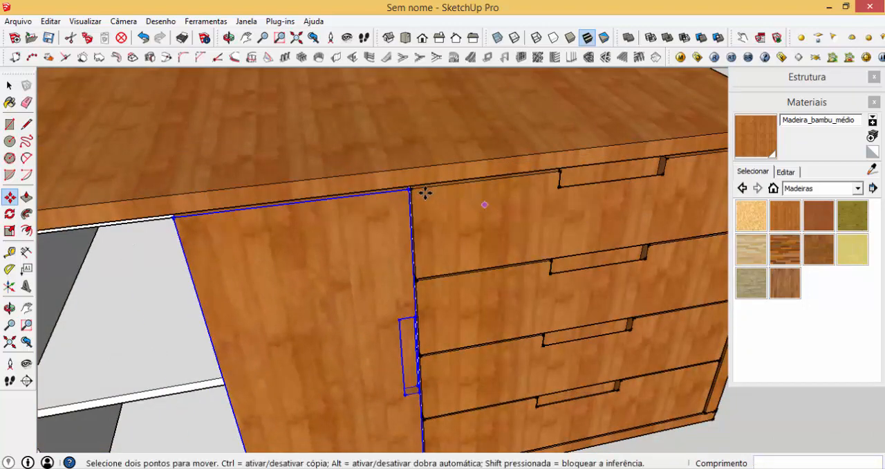
- Copy the door about 287 mm sideways, away from the drawers, to cover the rest of the open compartment
{"action": "scroll", "coordinate": [425, 193], "scroll_direction": "up", "scroll_amount": 4}
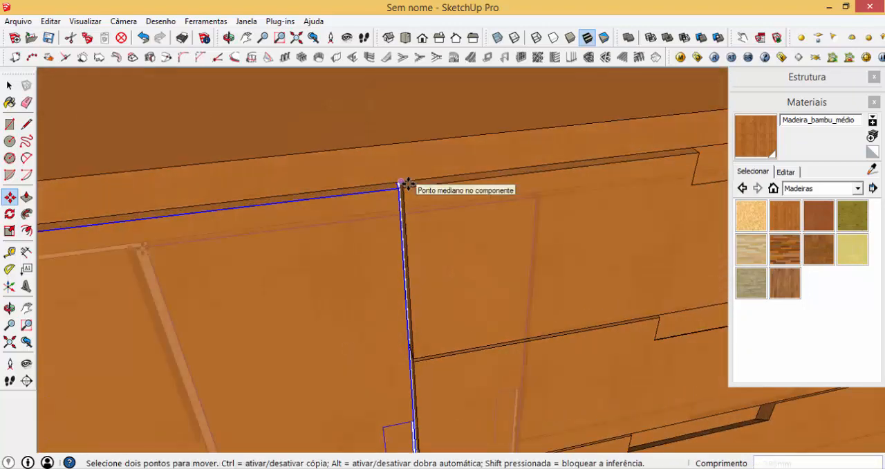
{"action": "key", "text": "ctrl"}
{"action": "left_click", "coordinate": [408, 185]}
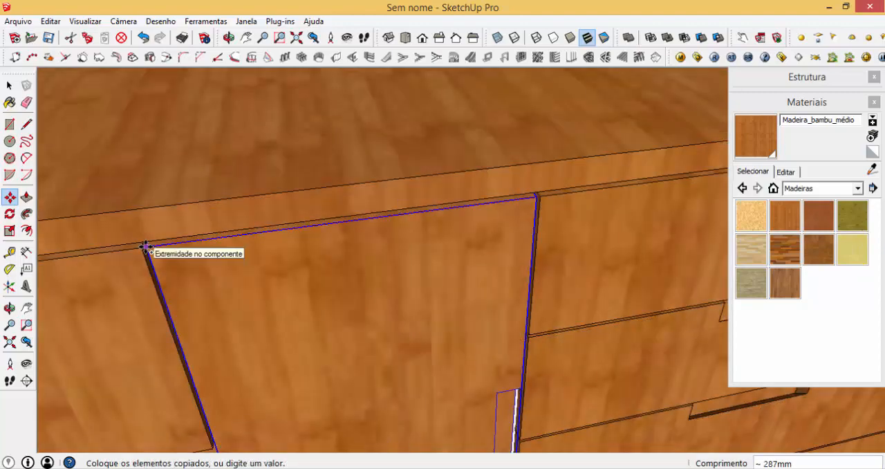
{"action": "left_click", "coordinate": [145, 247]}
{"action": "key", "text": "space"}
{"action": "scroll", "coordinate": [591, 398], "scroll_direction": "down", "scroll_amount": 5}
- Flip the door next to the drawers along the component's red axis so its handle recess meets the other door's
{"action": "left_click", "coordinate": [458, 337]}
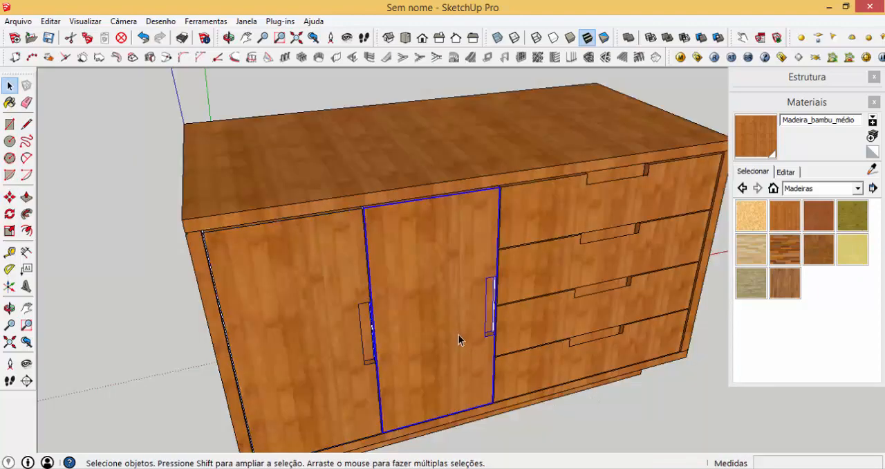
{"action": "right_click", "coordinate": [459, 343]}
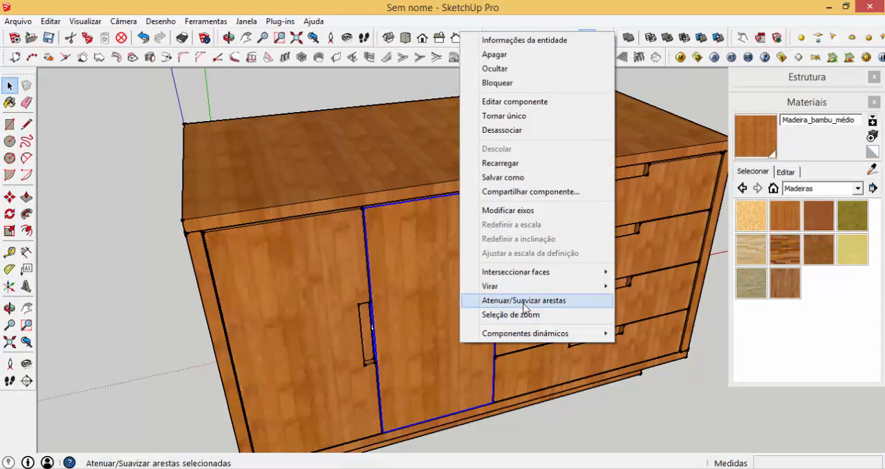
{"action": "mouse_move", "coordinate": [505, 286]}
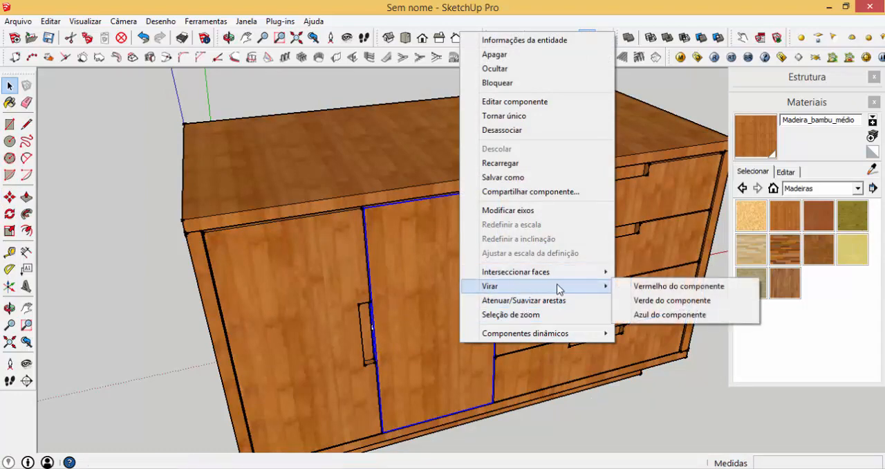
{"action": "left_click", "coordinate": [660, 289]}
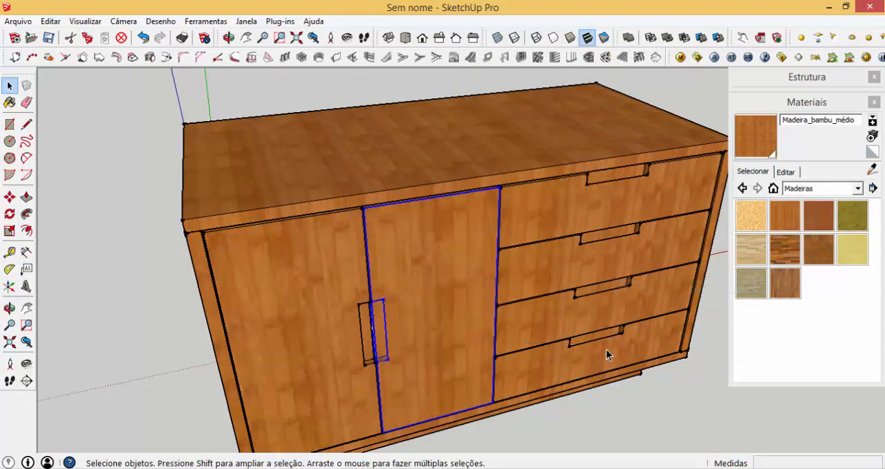
{"action": "left_click", "coordinate": [539, 423]}
{"action": "scroll", "coordinate": [419, 201], "scroll_direction": "down", "scroll_amount": 1}
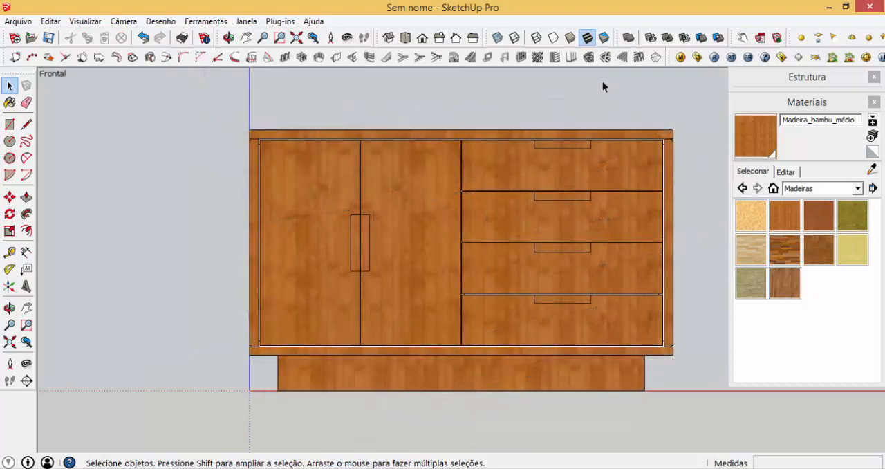
{"action": "scroll", "coordinate": [613, 113], "scroll_direction": "up", "scroll_amount": 1}
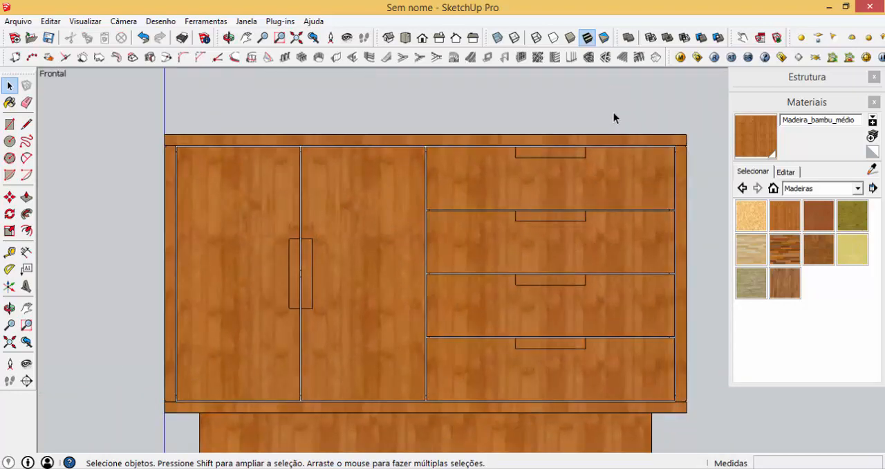